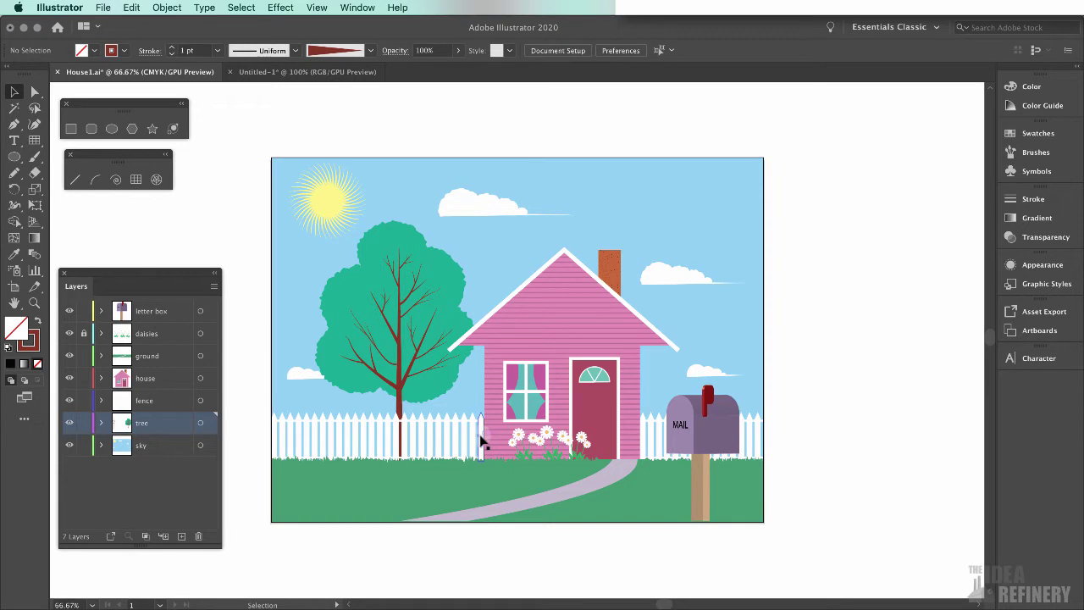
In the Untitled-1 document, lock the Tree layer, then unlock the Fence layer and make it active
{"action": "left_click", "coordinate": [334, 73]}
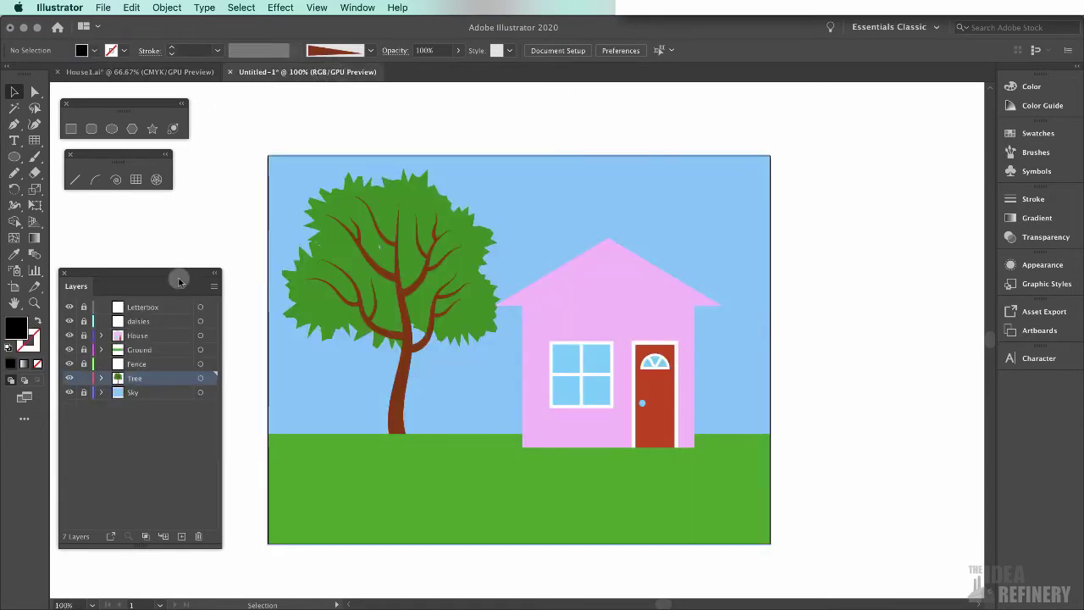
{"action": "left_click", "coordinate": [84, 378]}
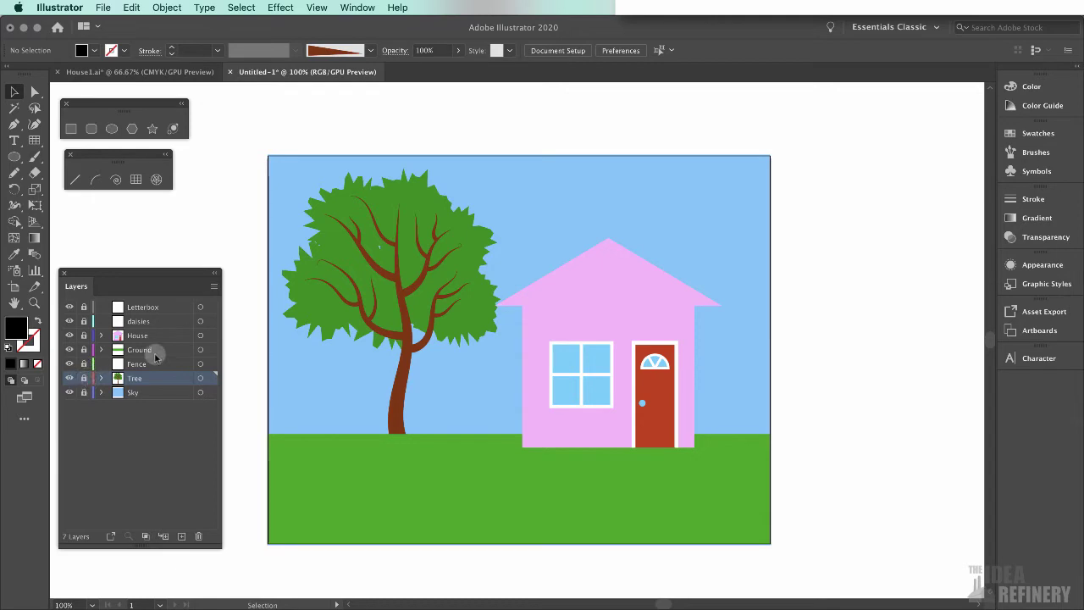
{"action": "left_click", "coordinate": [84, 364]}
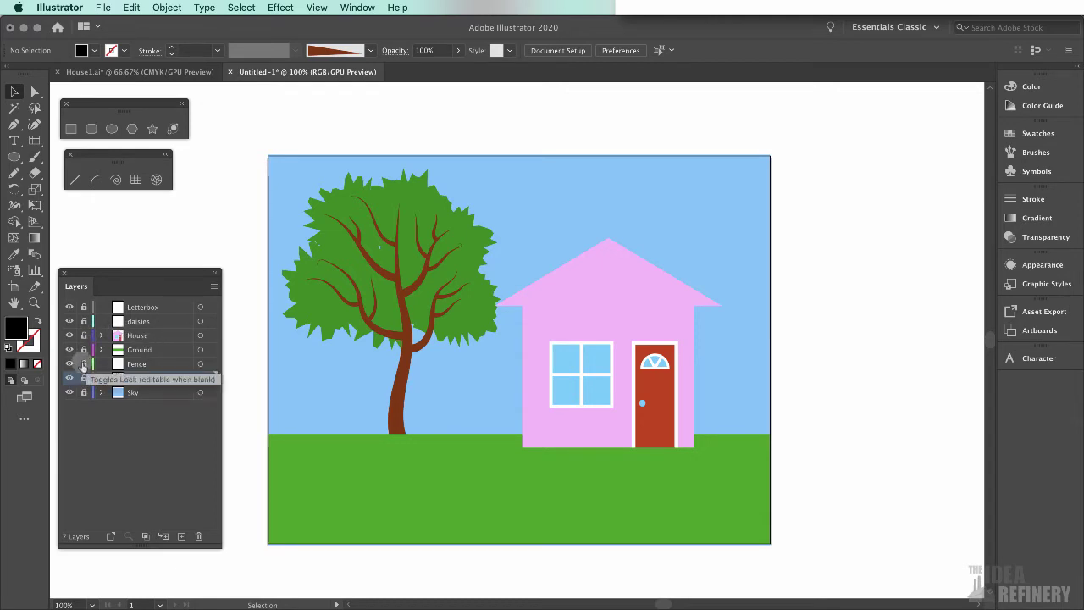
{"action": "left_click", "coordinate": [136, 365]}
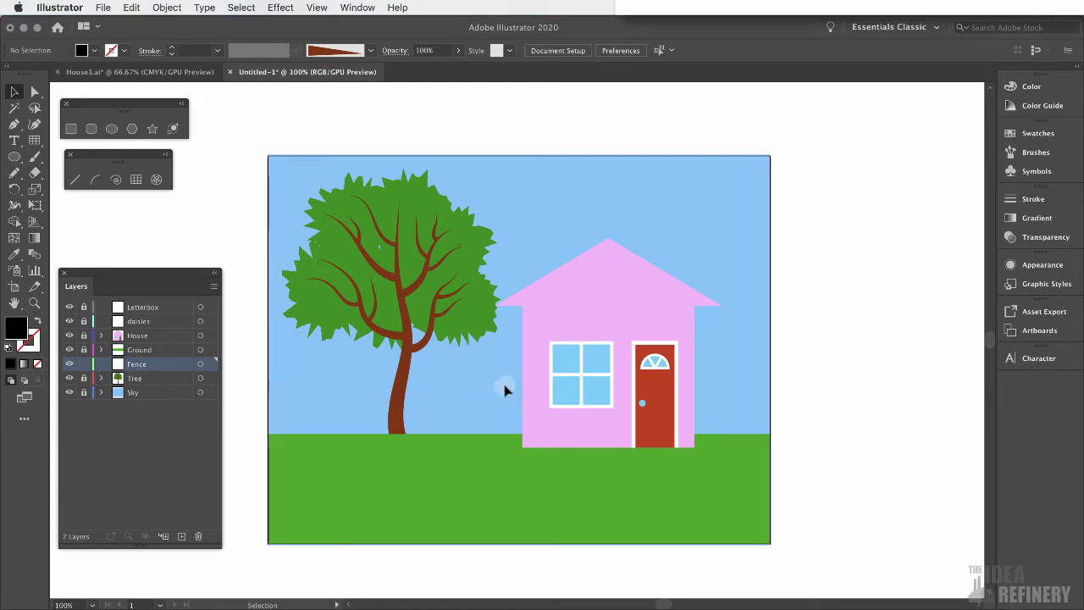
Draw a tall, narrow rectangle about 0.12 by 0.84 in between the tree and the house, and fill it white
{"action": "left_click", "coordinate": [34, 302]}
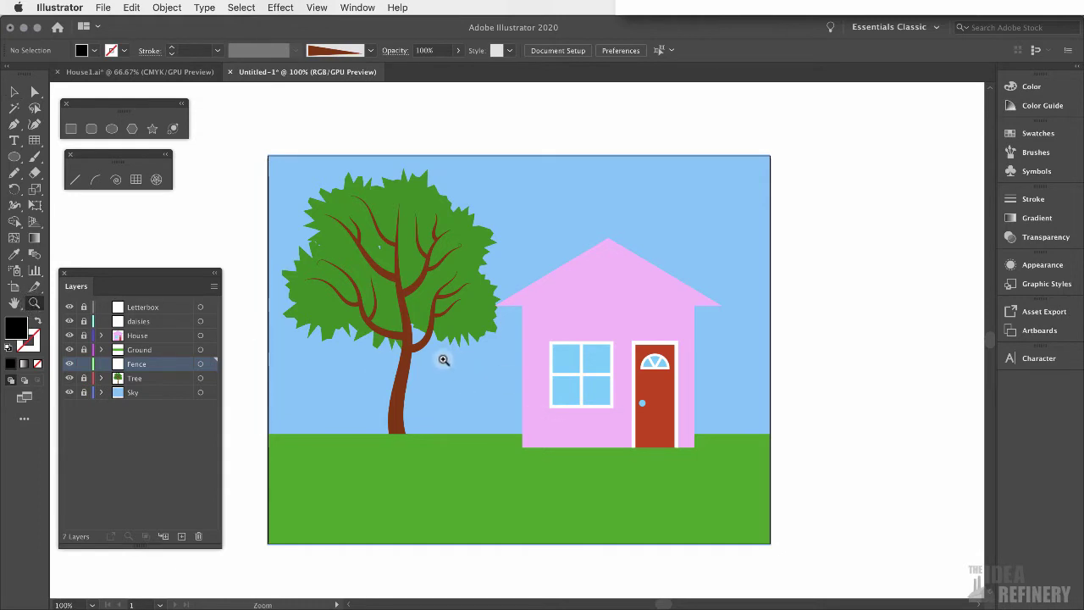
{"action": "left_click_drag", "start_coordinate": [443, 363], "coordinate": [545, 469]}
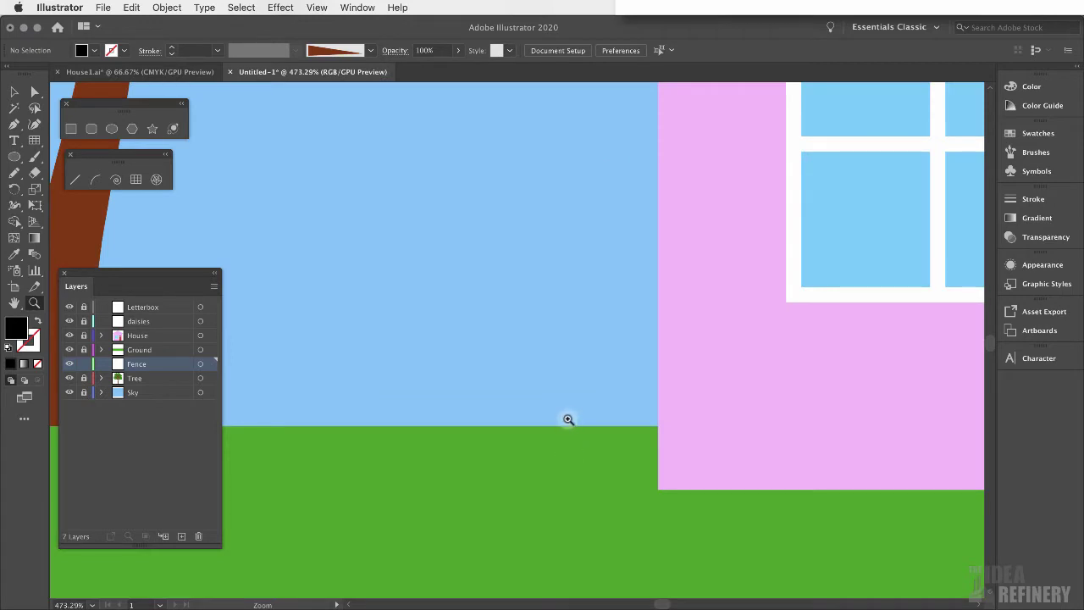
{"action": "left_click", "coordinate": [71, 129]}
{"action": "left_click_drag", "start_coordinate": [477, 257], "coordinate": [503, 438]}
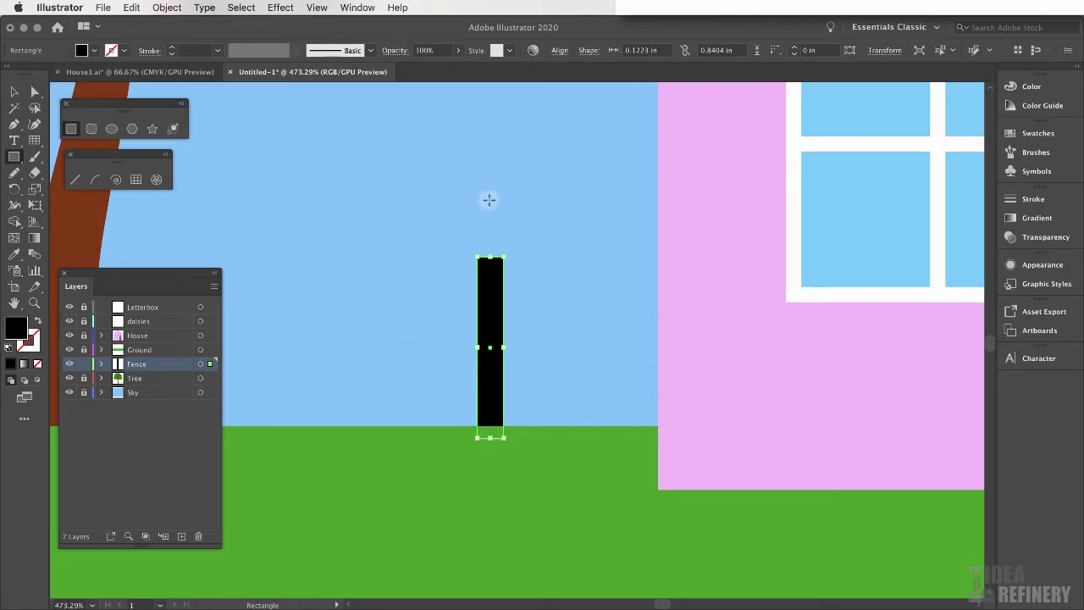
{"action": "left_click", "coordinate": [1042, 87]}
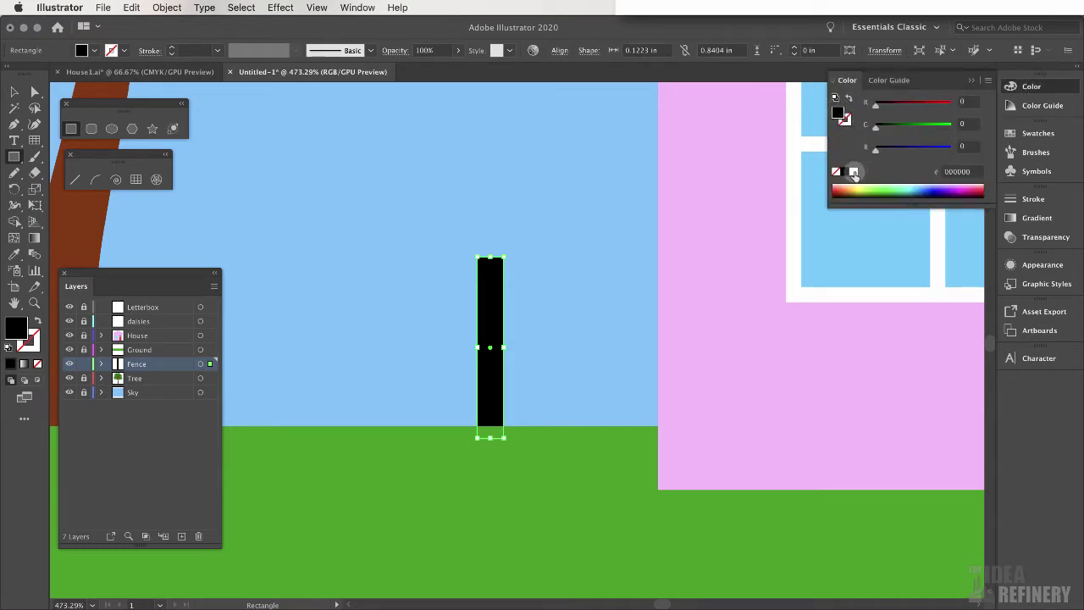
{"action": "left_click", "coordinate": [854, 172]}
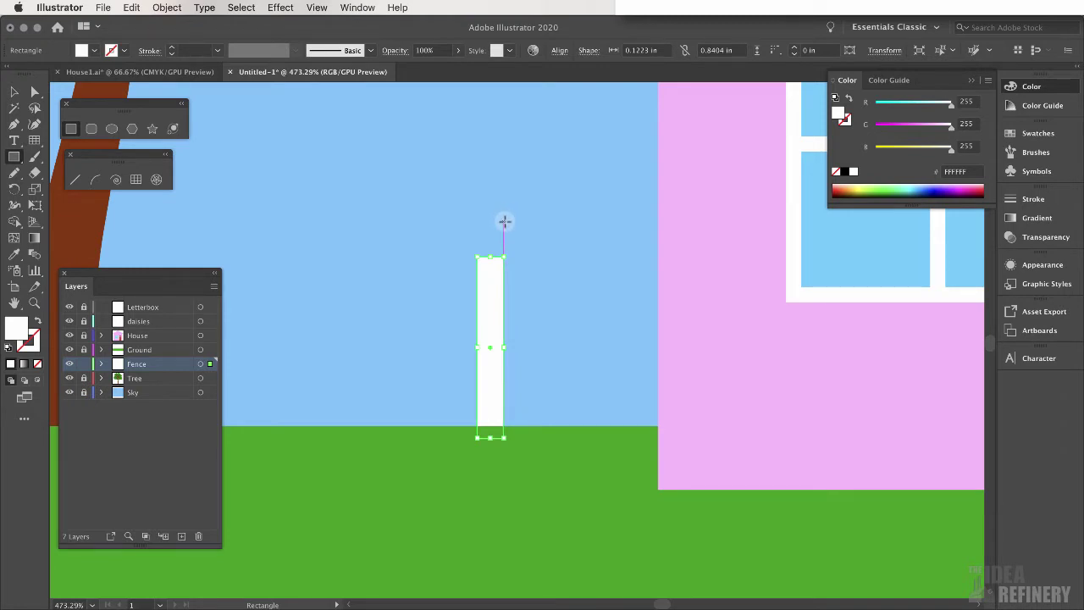
With the Polygon tool, make an upright white triangle about 0.2 in wide and 0.17 in high, centred on top of the fence post
{"action": "left_click", "coordinate": [132, 129]}
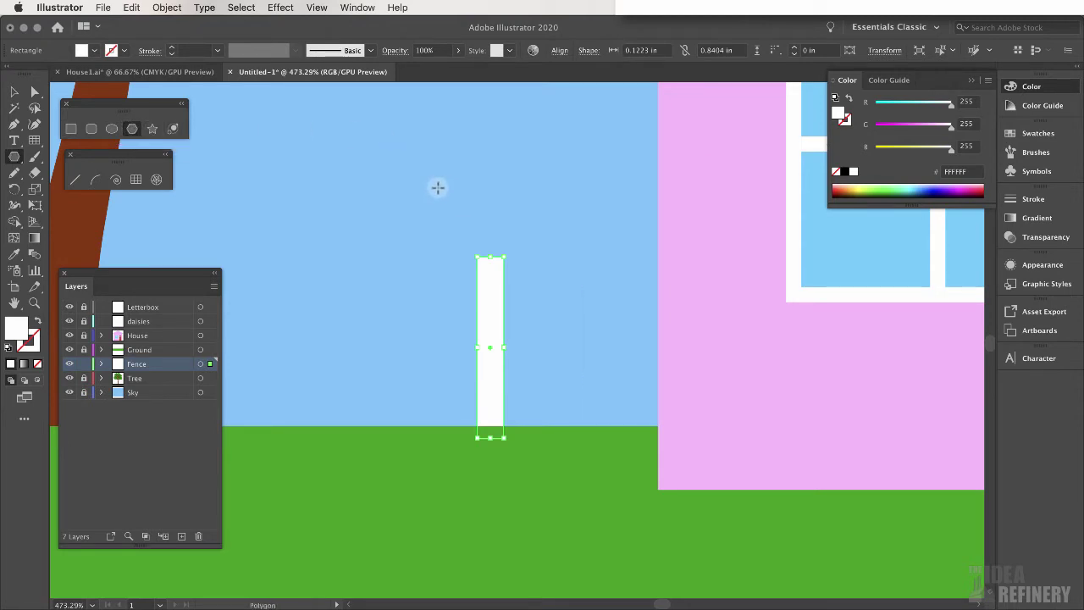
{"action": "left_click_drag", "start_coordinate": [438, 187], "coordinate": [452, 227]}
{"action": "key", "text": "Down"}
{"action": "key", "text": "Down"}
{"action": "key", "text": "Down"}
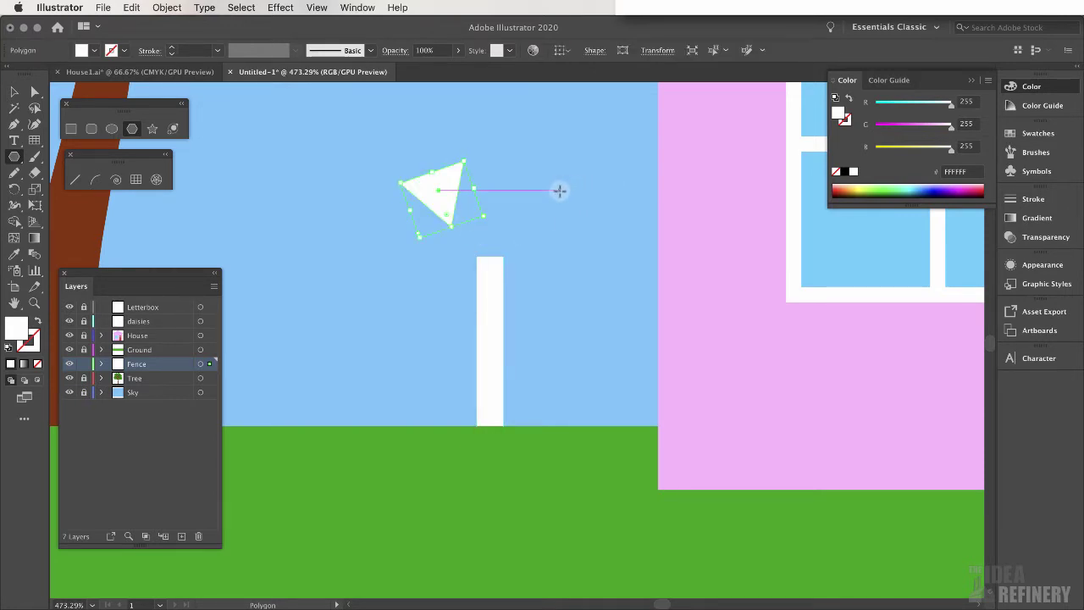
{"action": "key", "text": "v"}
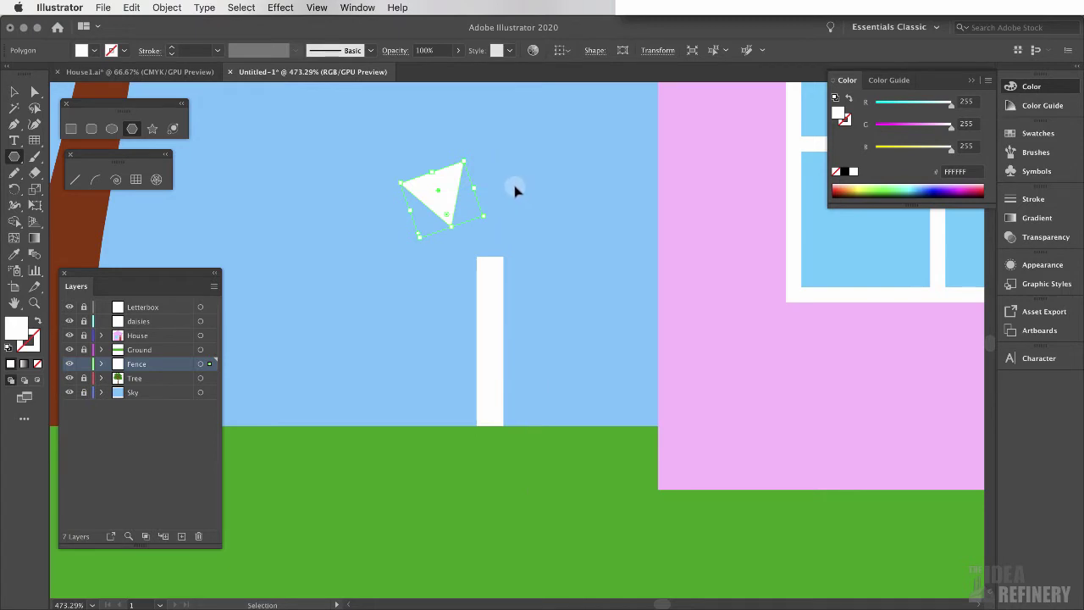
{"action": "key", "text": "super+z"}
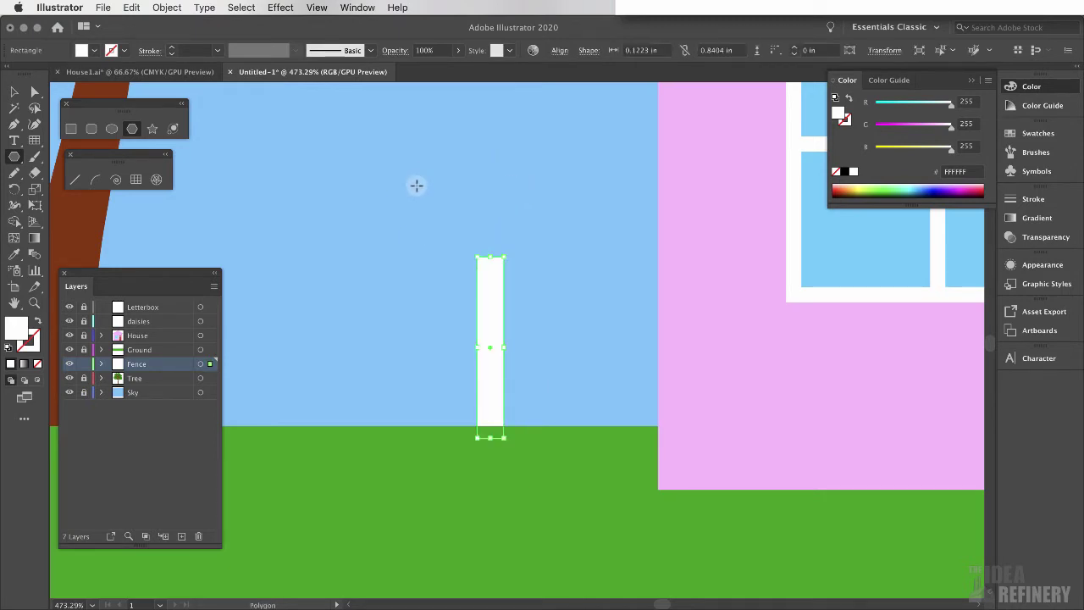
{"action": "left_click_drag", "start_coordinate": [417, 185], "coordinate": [434, 207]}
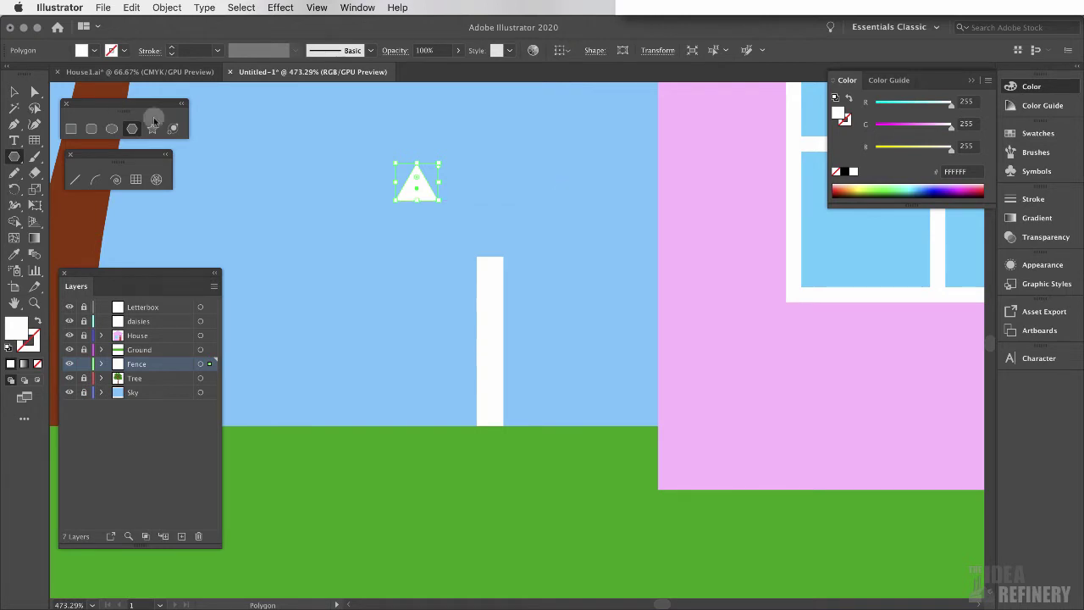
{"action": "left_click", "coordinate": [16, 90]}
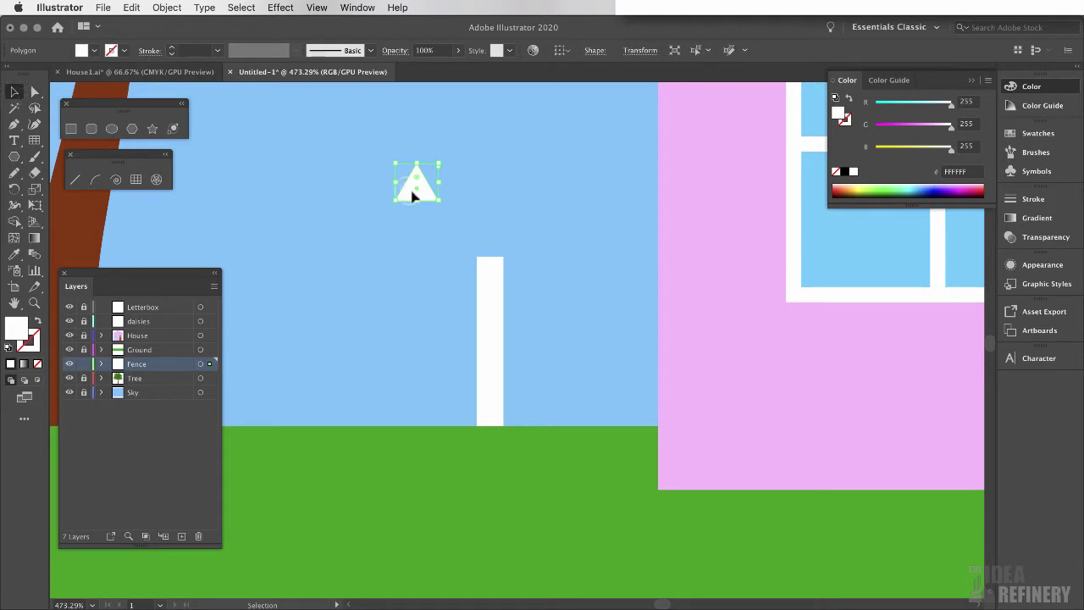
{"action": "left_click_drag", "start_coordinate": [413, 196], "coordinate": [487, 251]}
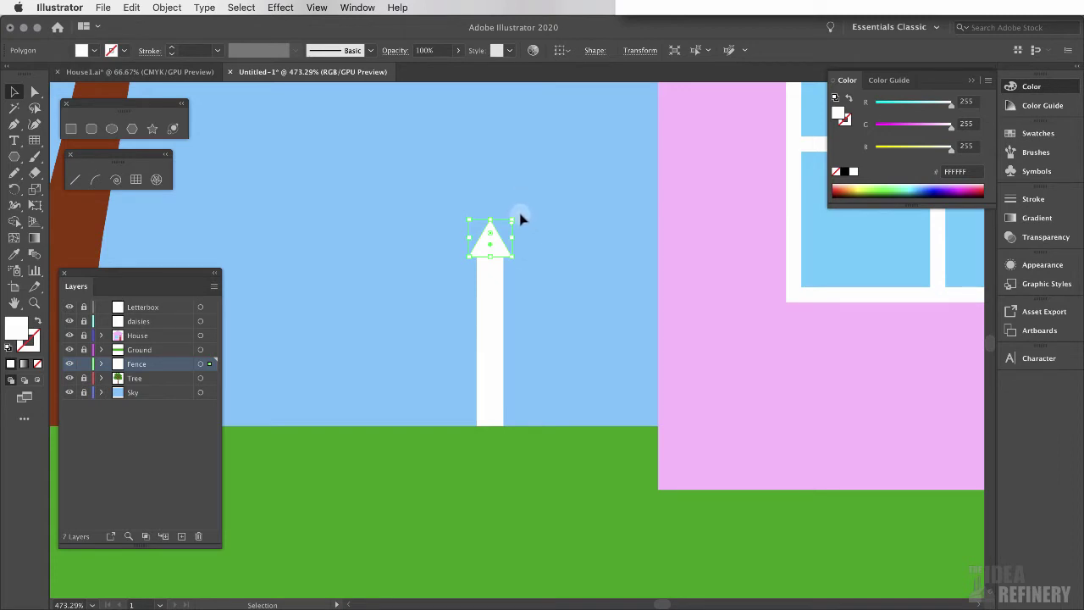
Narrow the triangle symmetrically about its centre to match the width of the fence post
{"action": "left_click", "coordinate": [34, 304]}
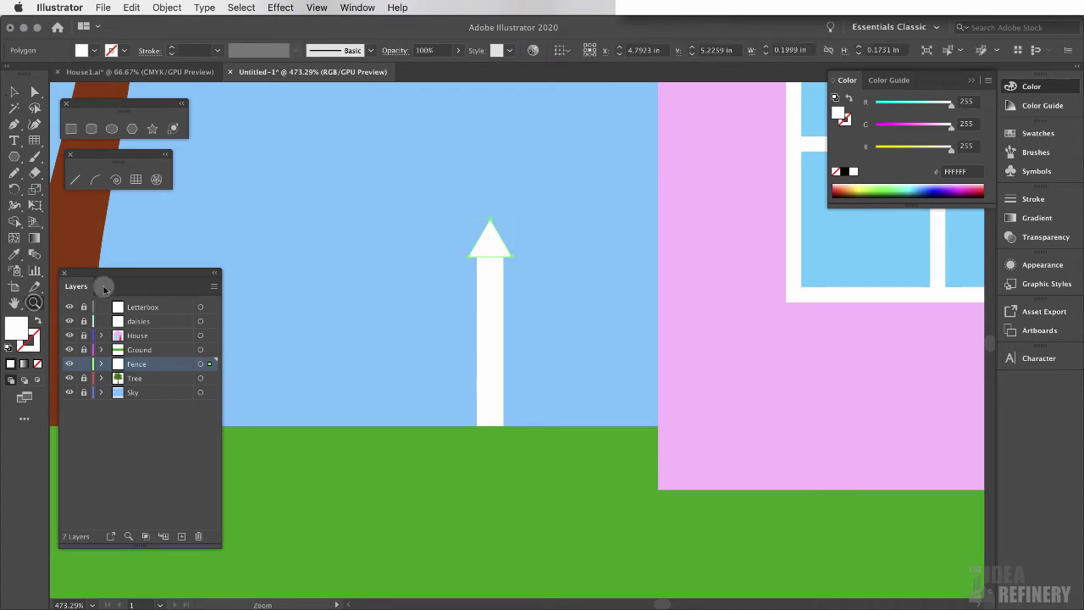
{"action": "left_click_drag", "start_coordinate": [427, 193], "coordinate": [548, 308]}
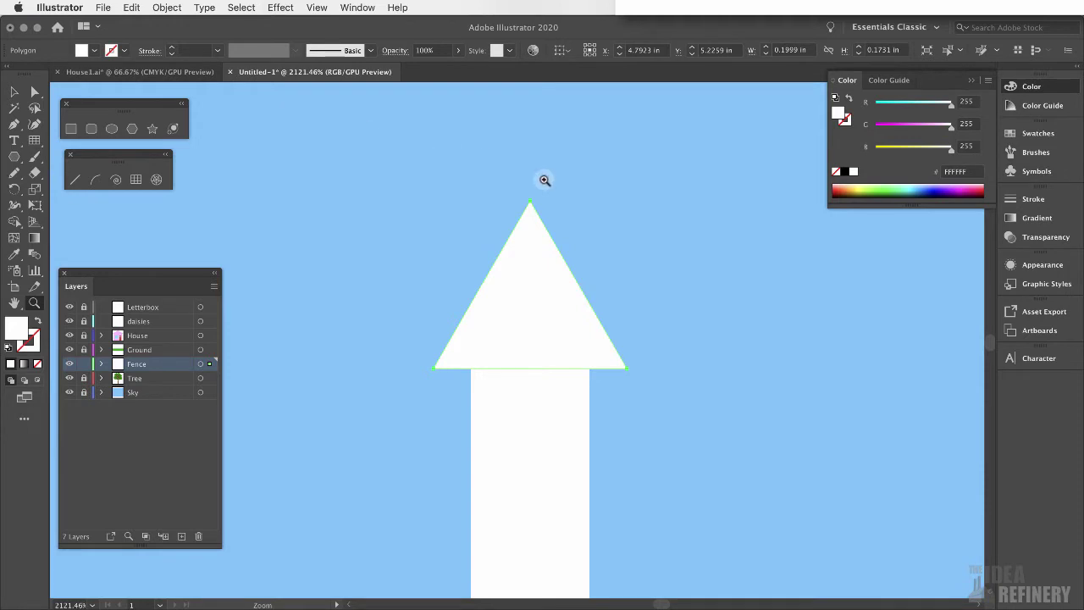
{"action": "left_click", "coordinate": [13, 90]}
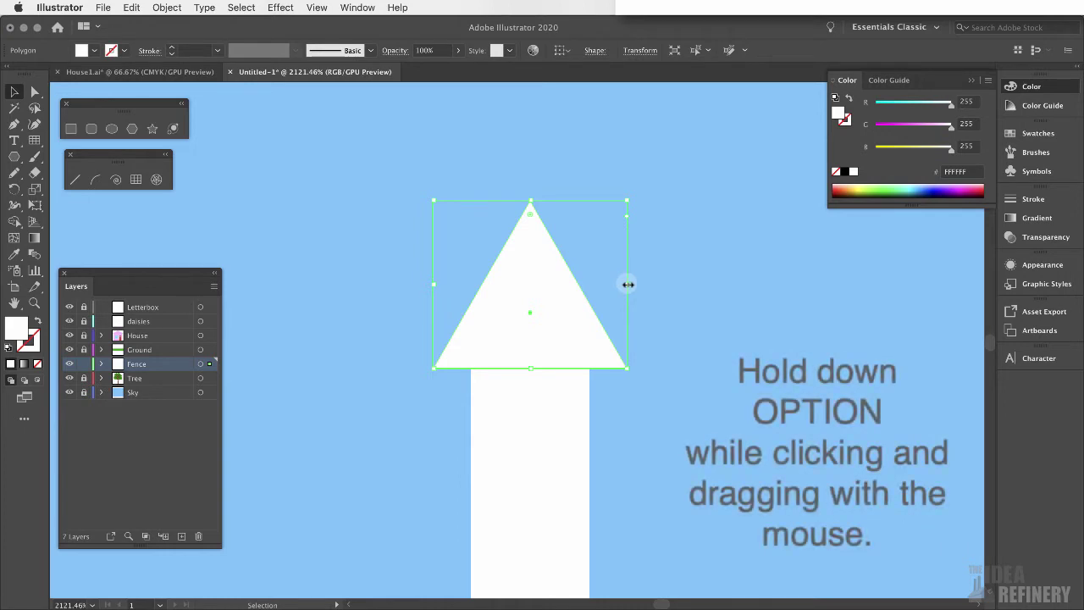
{"action": "left_click_drag", "start_coordinate": [626, 285], "coordinate": [591, 280]}
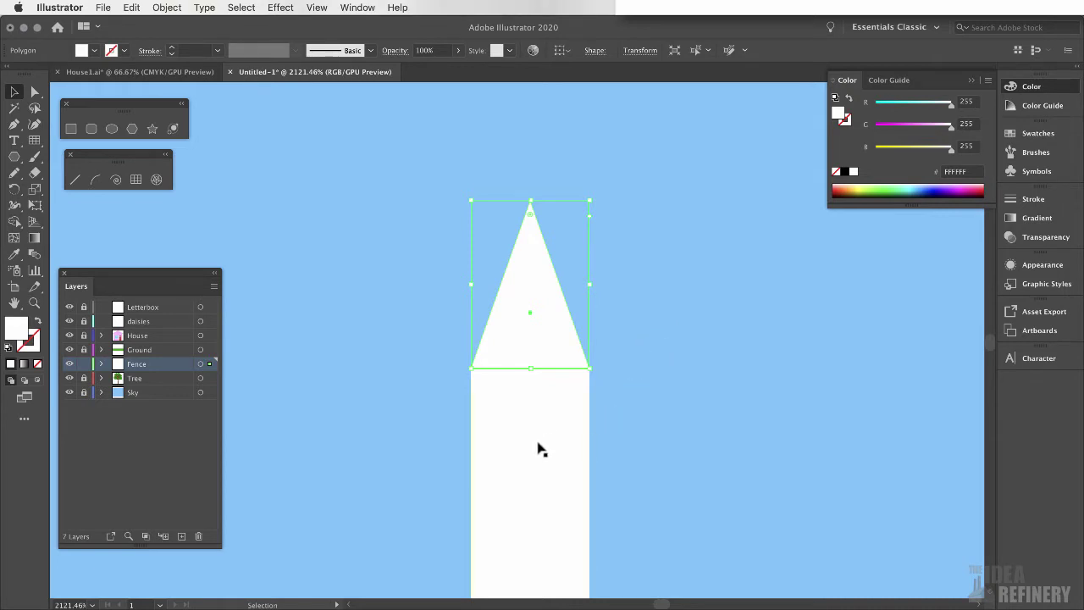
Merge the triangle and the post into a single picket shape with the Shape Builder tool
{"action": "left_click", "coordinate": [517, 372], "text": "shift"}
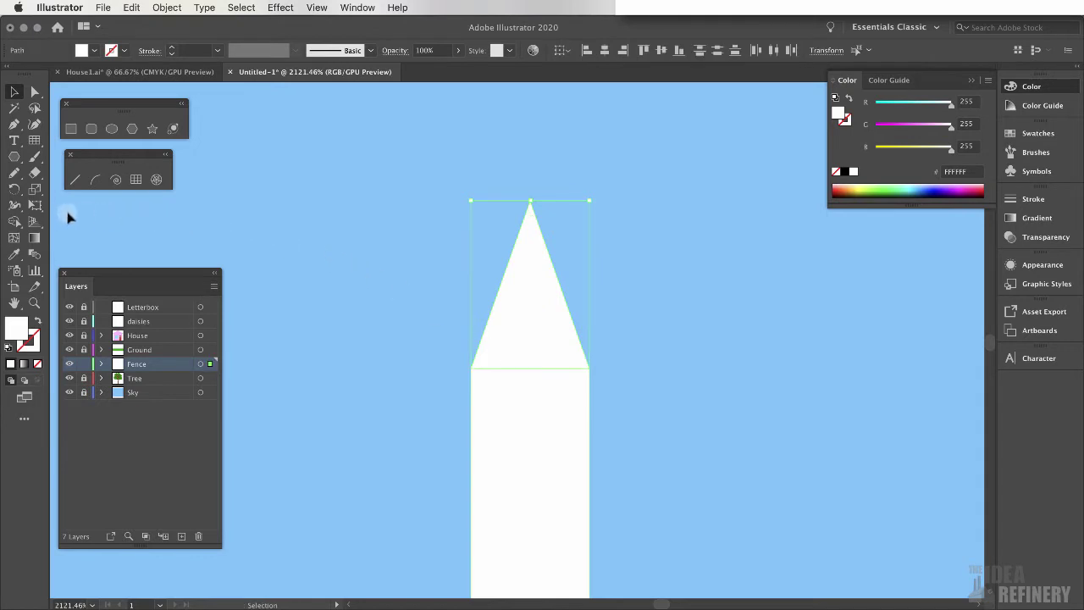
{"action": "left_click", "coordinate": [16, 222]}
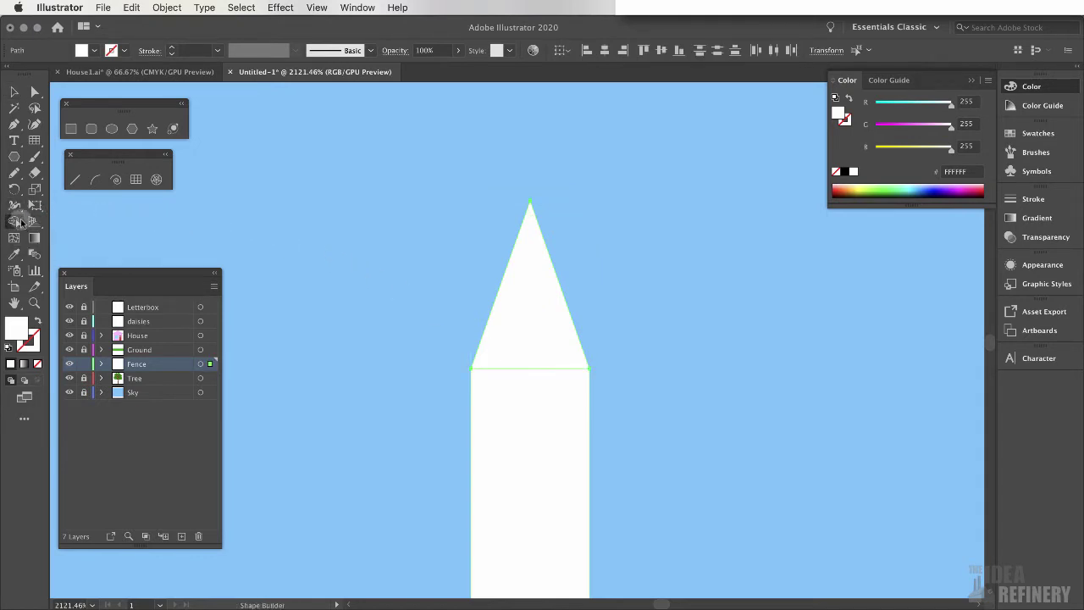
{"action": "mouse_move", "coordinate": [532, 308]}
{"action": "left_mouse_down"}
{"action": "mouse_move", "coordinate": [542, 371]}
{"action": "mouse_move", "coordinate": [535, 451]}
{"action": "left_mouse_up"}
{"action": "left_click", "coordinate": [8, 94]}
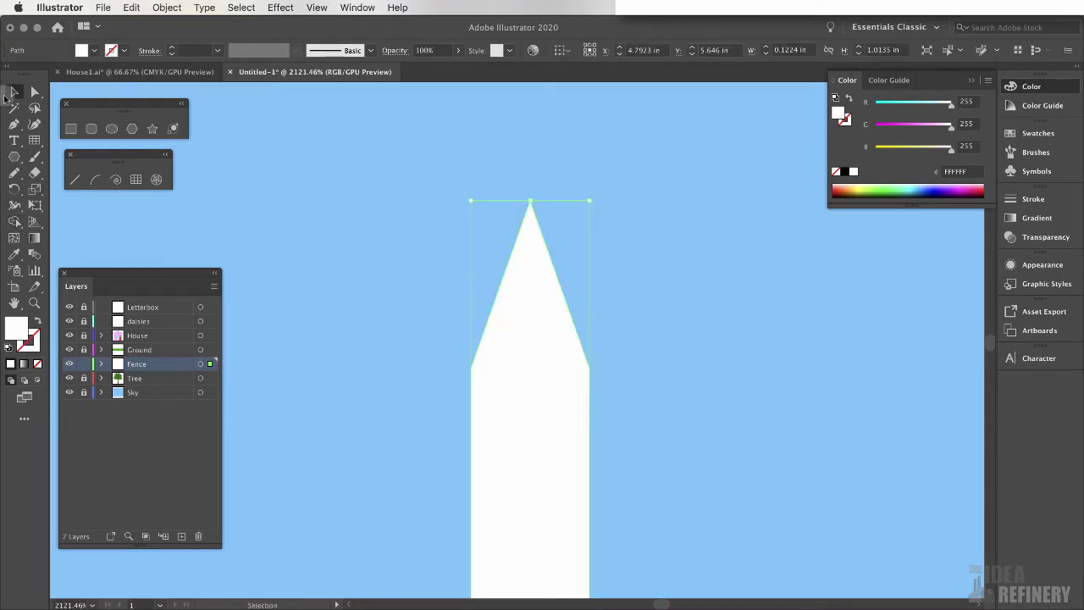
Draw two short white rails overlapping the picket's left edge, the upper about 0.14 by 0.06 in and the lower about 0.13 by 0.05 in
{"action": "key", "text": "super+minus"}
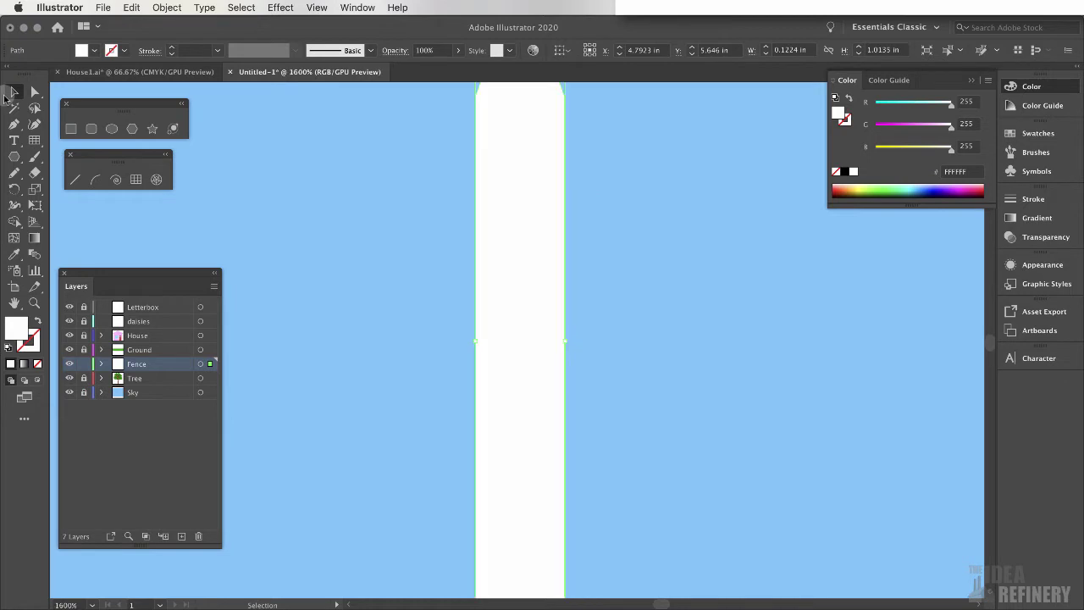
{"action": "key", "text": "super+minus"}
{"action": "key", "text": "super+minus"}
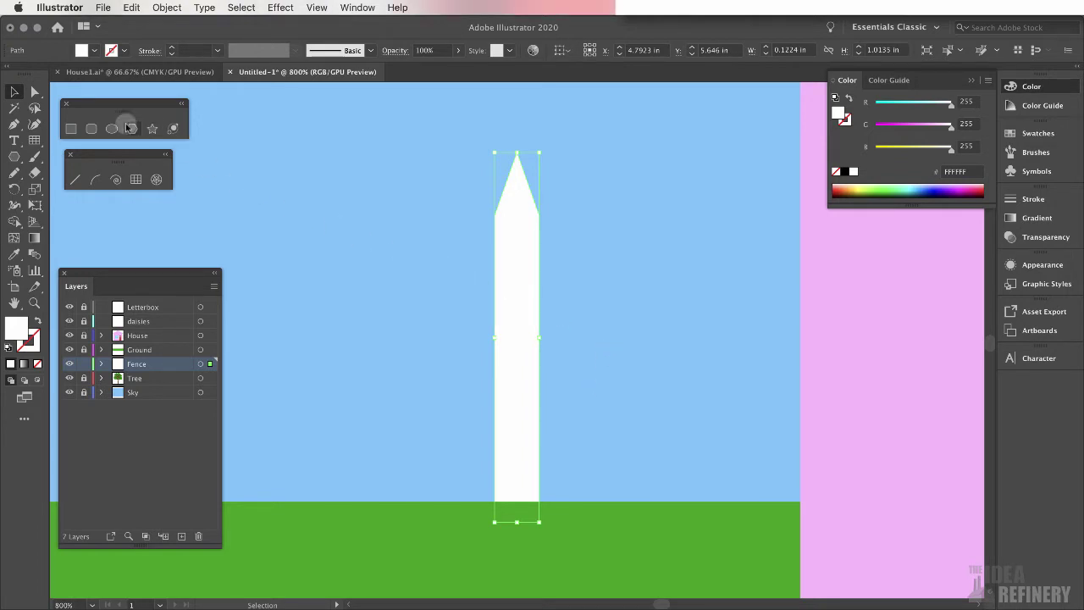
{"action": "left_click", "coordinate": [71, 129]}
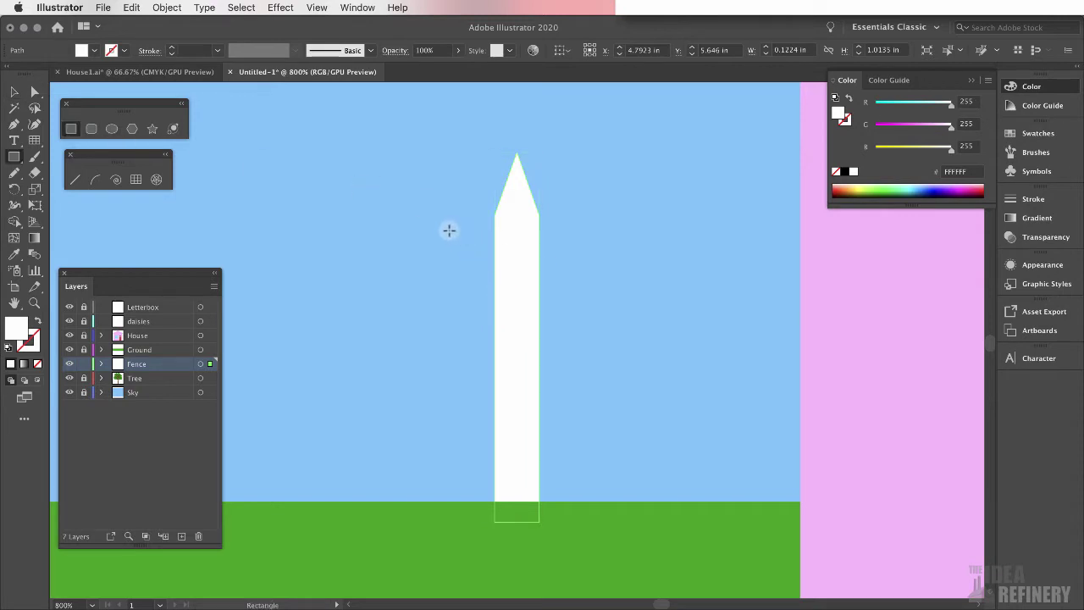
{"action": "left_click_drag", "start_coordinate": [450, 228], "coordinate": [503, 248]}
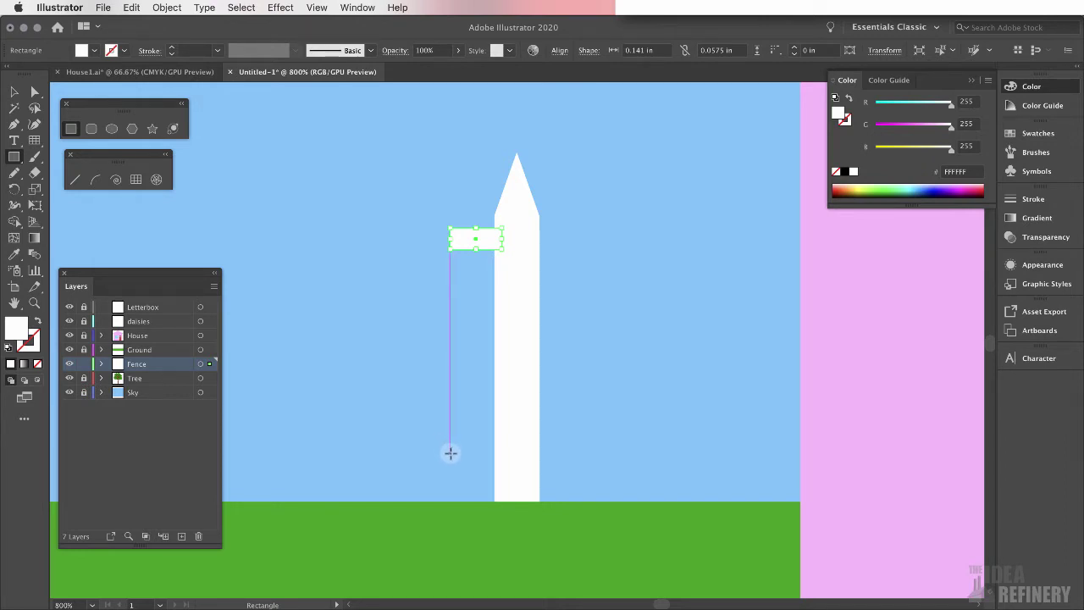
{"action": "left_click_drag", "start_coordinate": [450, 453], "coordinate": [500, 473]}
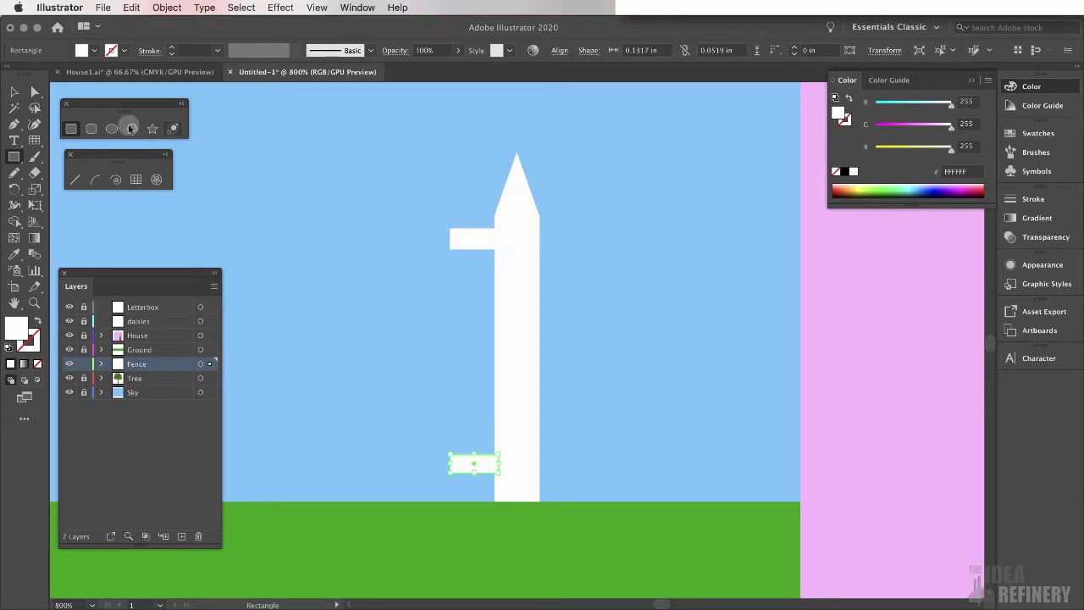
Group the picket with its two rails and move the group horizontally against the left wall of the house
{"action": "left_click", "coordinate": [13, 90]}
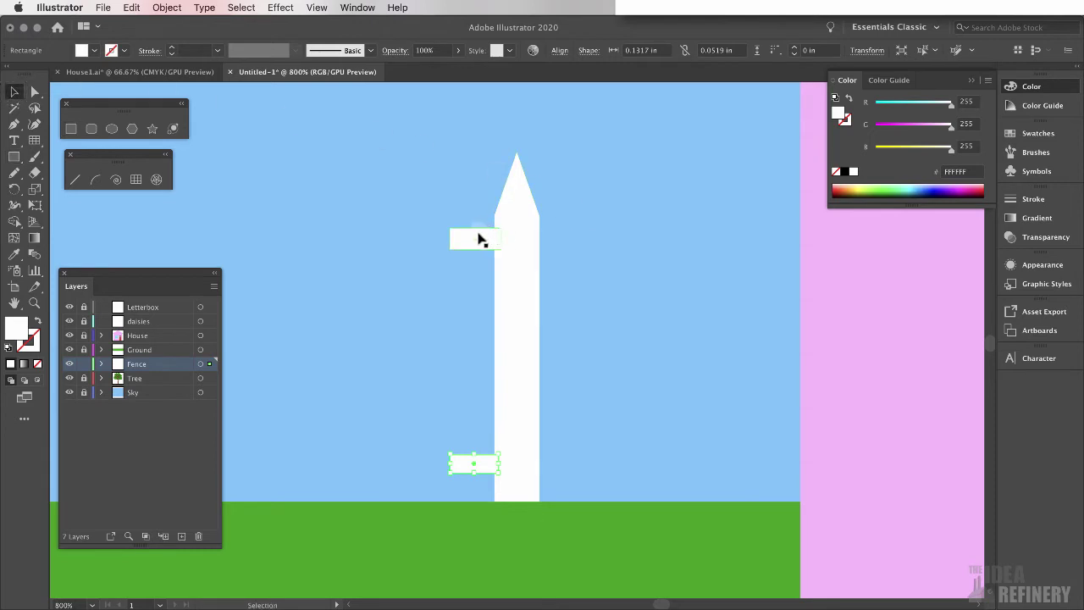
{"action": "left_click", "coordinate": [474, 240]}
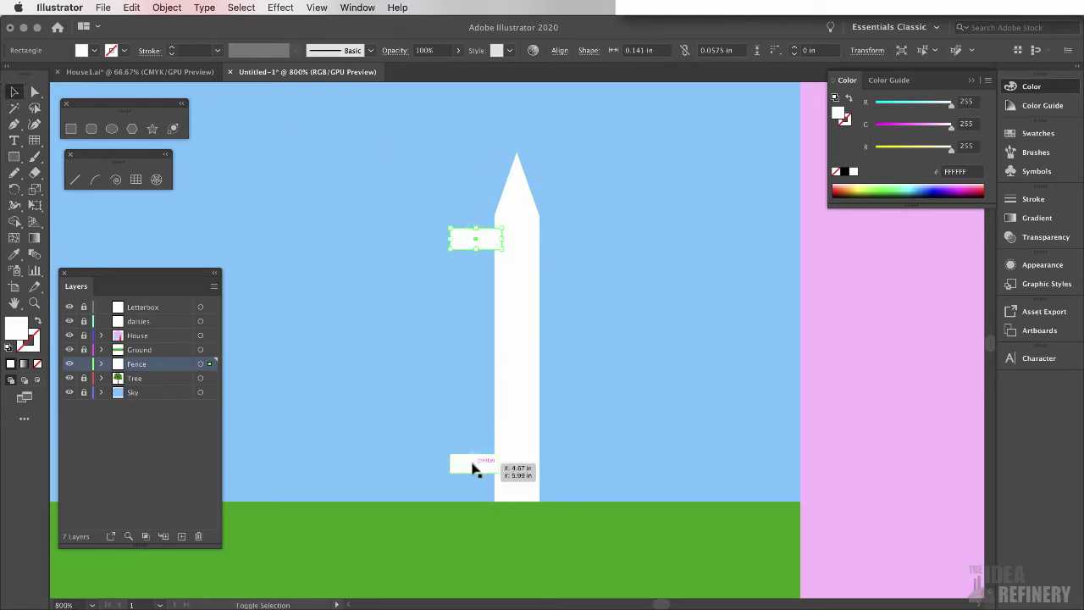
{"action": "left_click", "coordinate": [473, 468], "text": "shift"}
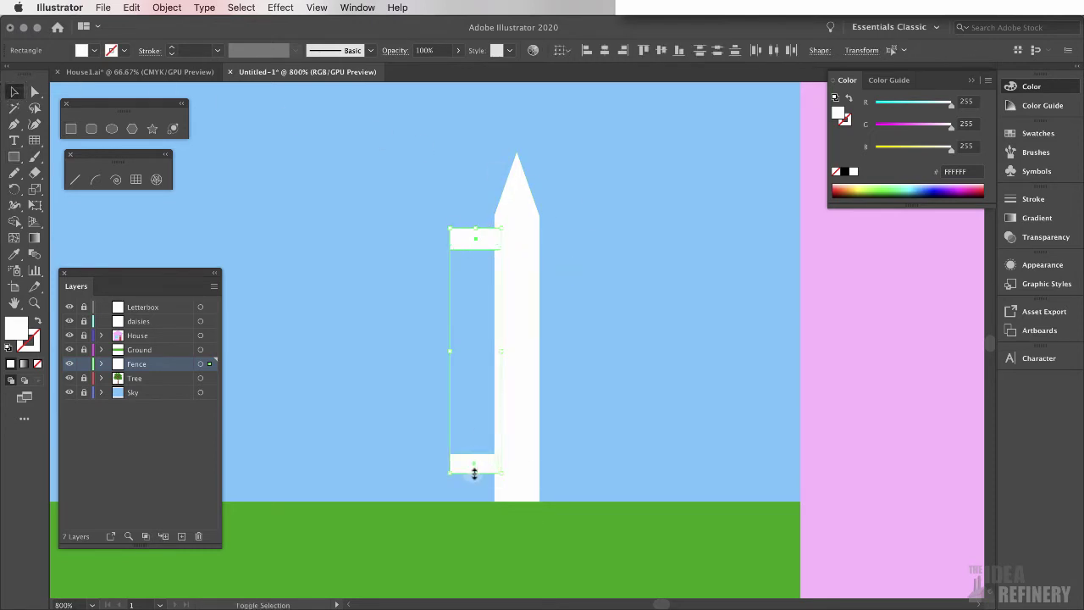
{"action": "left_click", "coordinate": [521, 225], "text": "shift"}
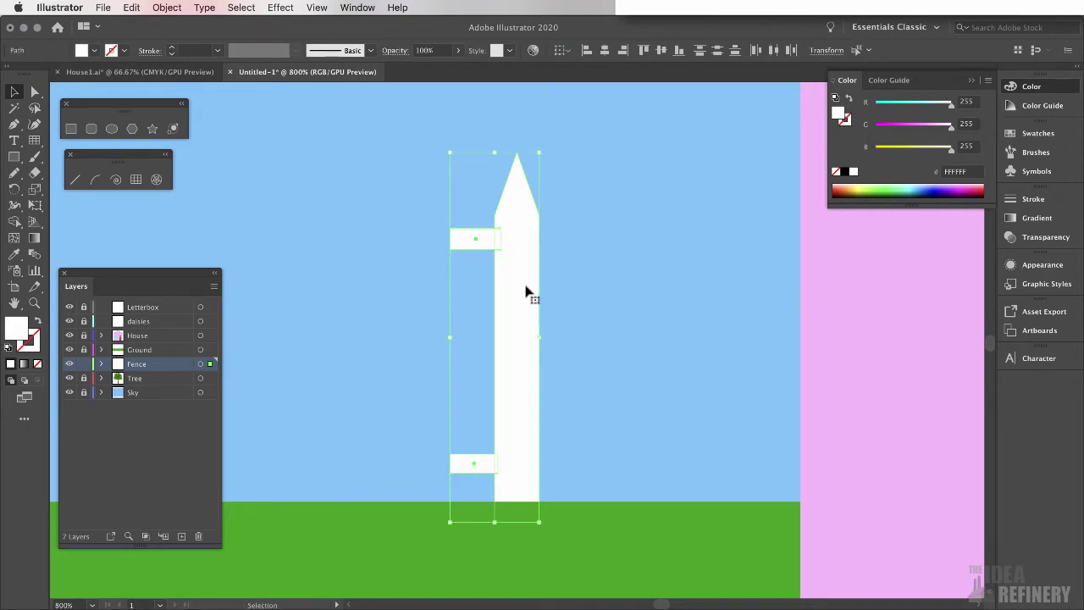
{"action": "left_click", "coordinate": [168, 8]}
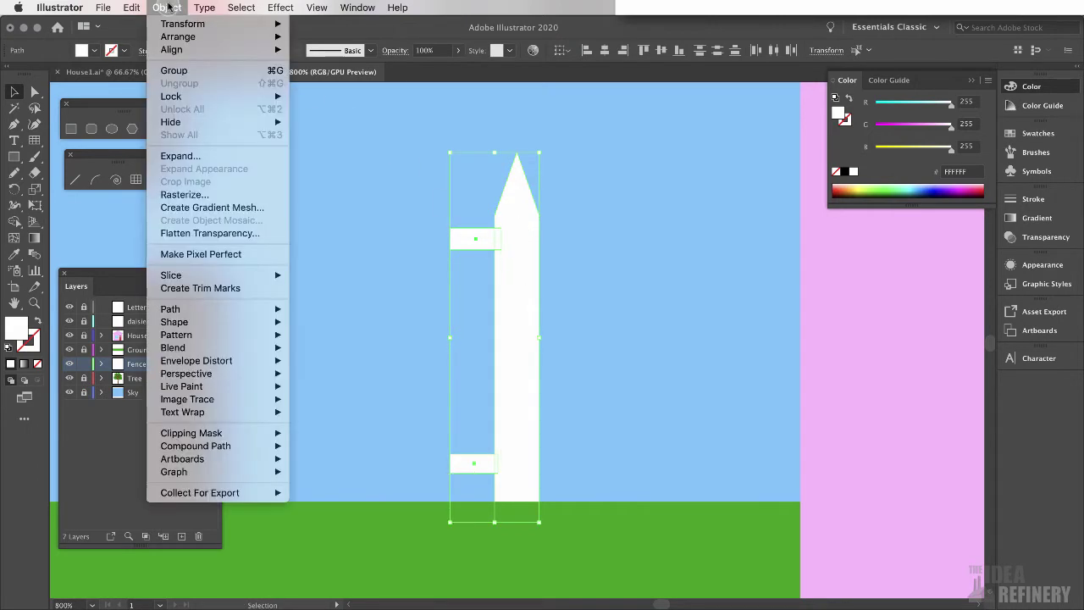
{"action": "left_click", "coordinate": [272, 74]}
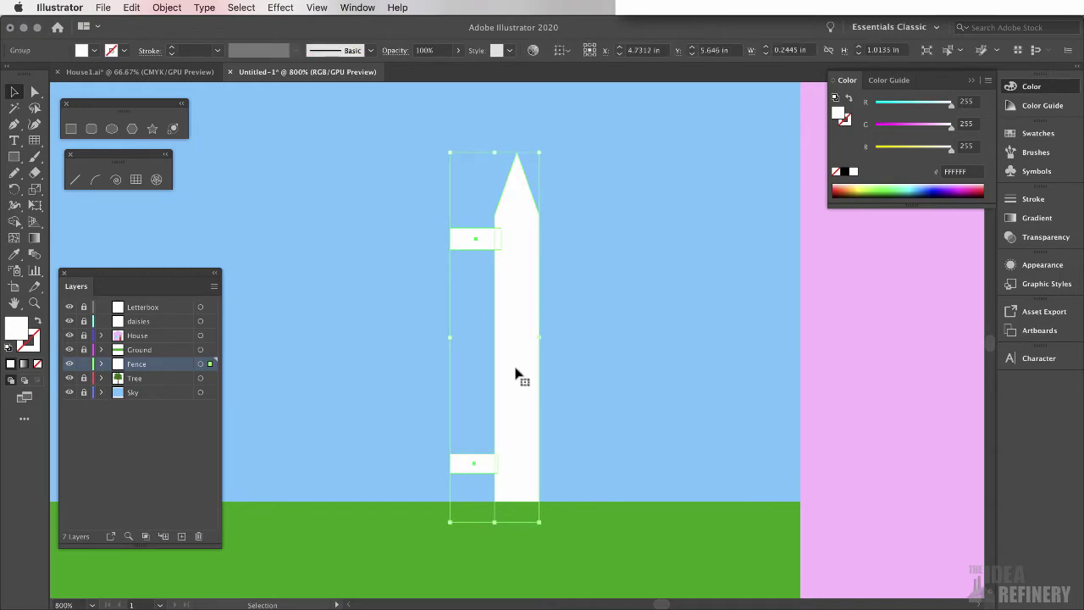
{"action": "left_click_drag", "start_coordinate": [523, 413], "coordinate": [781, 415]}
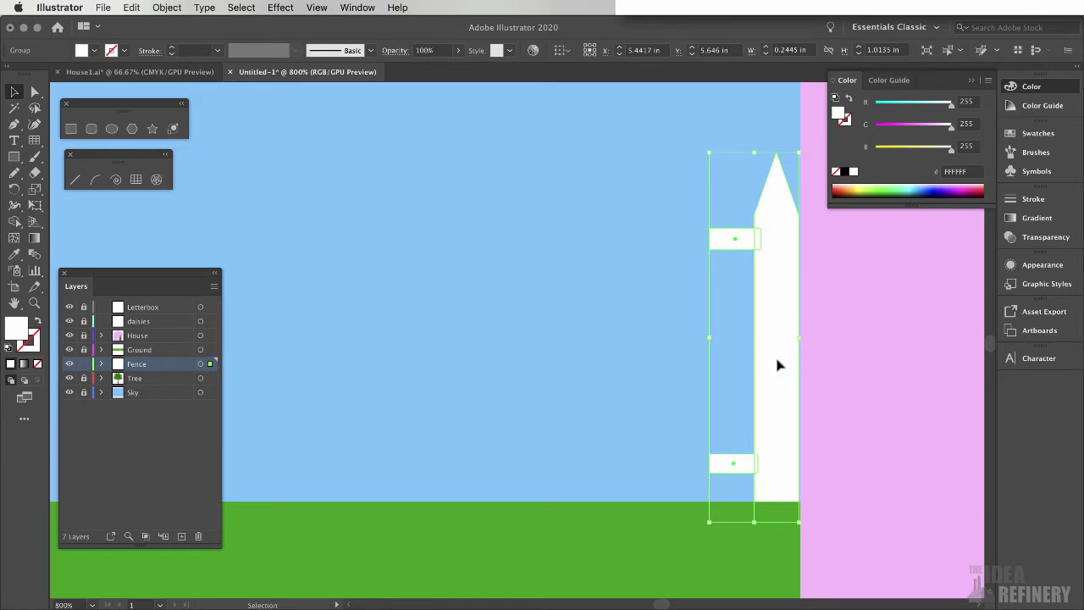
Copy the picket group horizontally to the left so its picket meets the first unit's rails, and repeat the copy with the same spacing
{"action": "left_click_drag", "start_coordinate": [776, 365], "coordinate": [698, 362]}
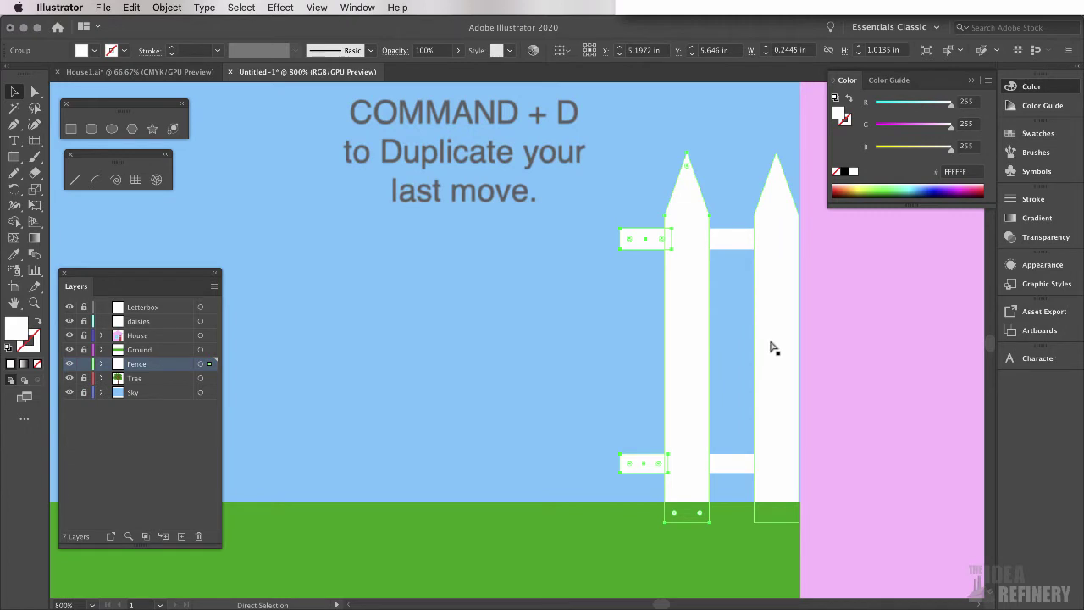
{"action": "key", "text": "super+d"}
{"action": "key", "text": "super+d"}
{"action": "key", "text": "super+d"}
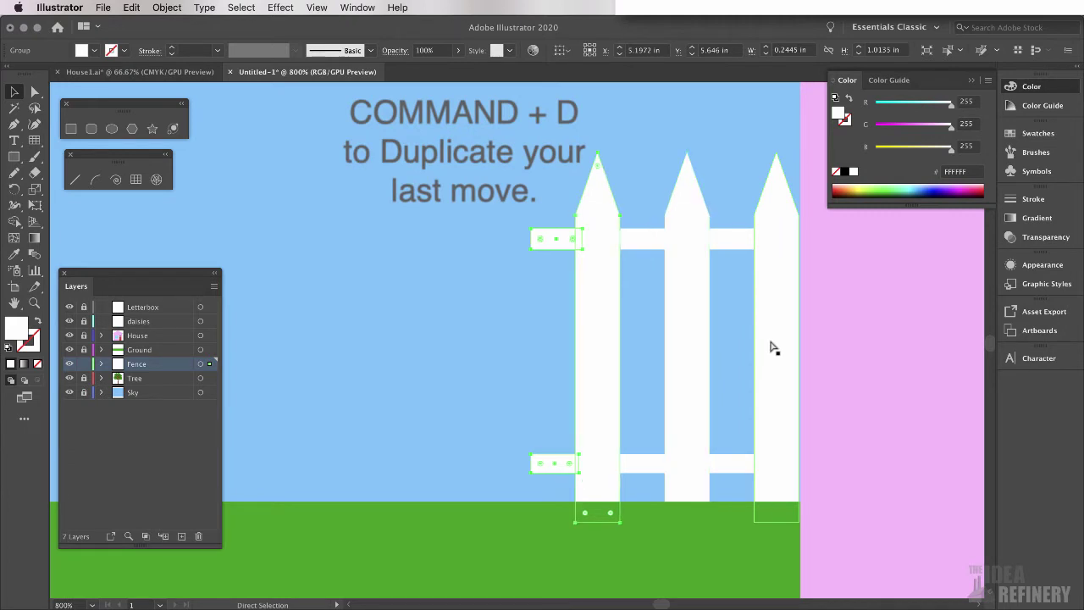
{"action": "key", "text": "super+d"}
{"action": "key", "text": "super+d"}
{"action": "key", "text": "super+d"}
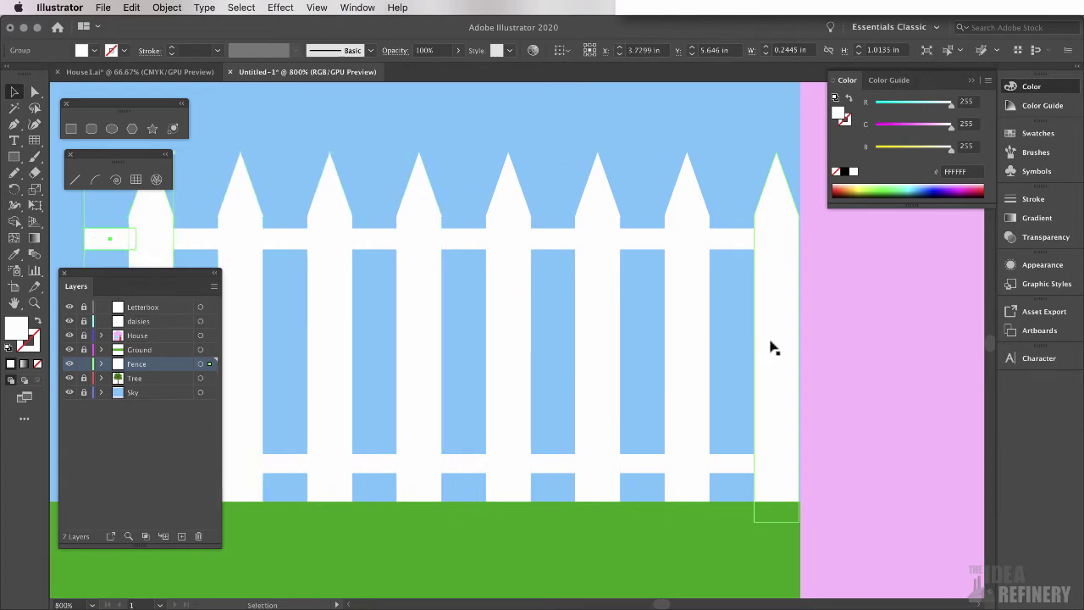
Repeat the picket copy at the same spacing until the fence reaches the left edge of the artboard
{"action": "key", "text": "super+0"}
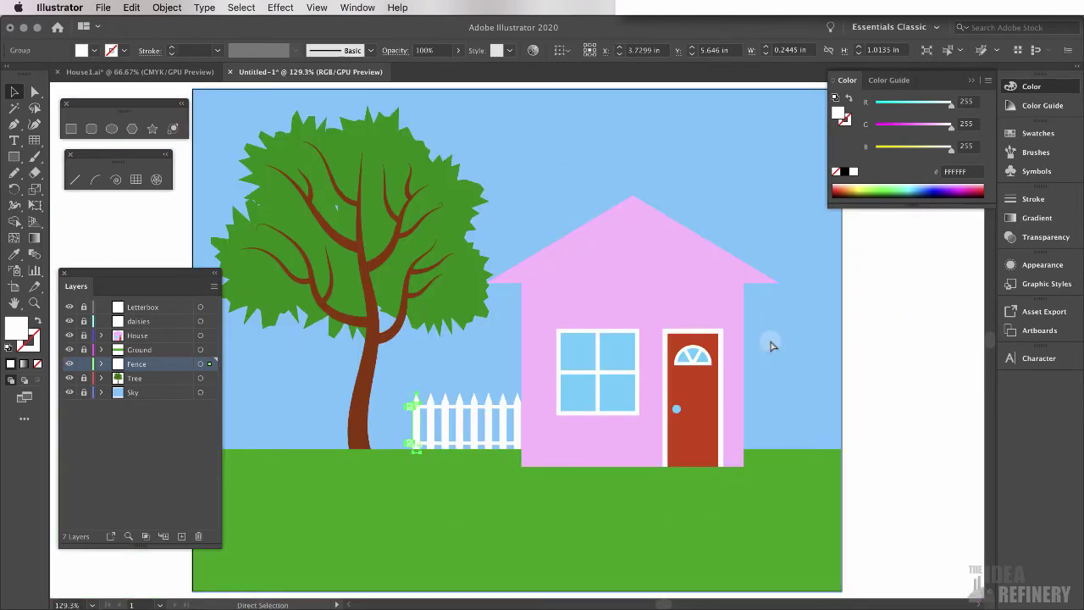
{"action": "key", "text": "super+d"}
{"action": "key", "text": "super+d"}
{"action": "key", "text": "super+d"}
{"action": "key", "text": "super+d"}
{"action": "key", "text": "super+d"}
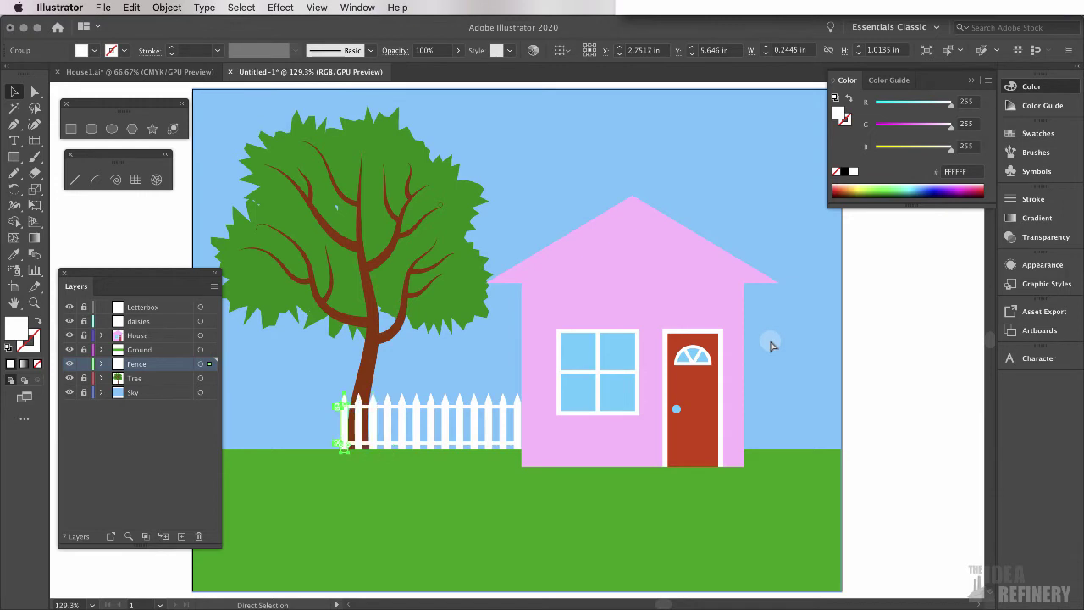
{"action": "key", "text": "super+d"}
{"action": "key", "text": "super+d"}
{"action": "key", "text": "super+d"}
{"action": "key", "text": "super+d"}
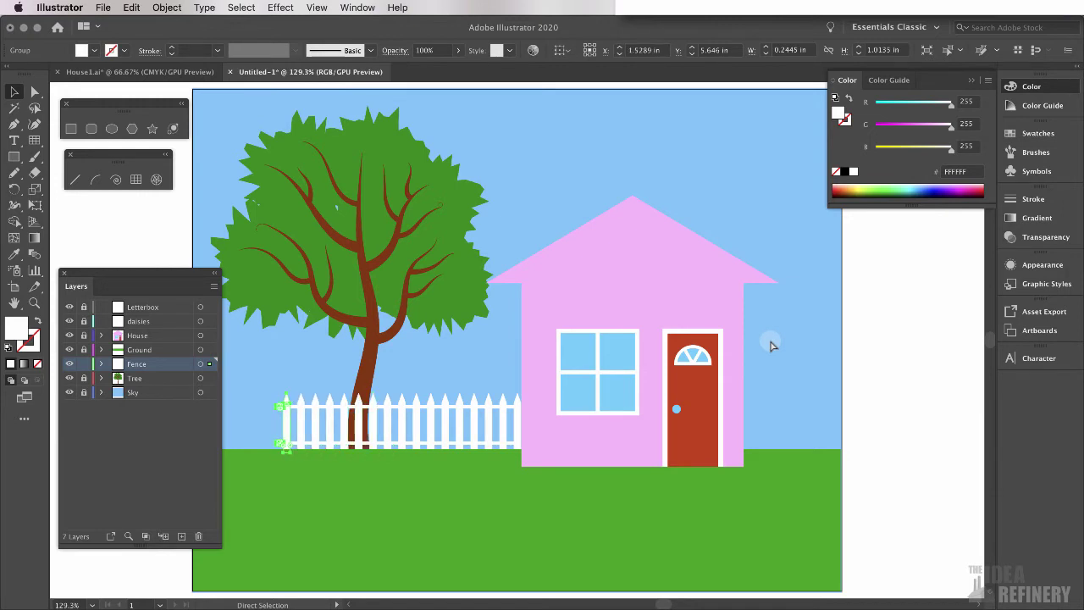
{"action": "key", "text": "super+d"}
{"action": "key", "text": "super+d"}
{"action": "key", "text": "super+d"}
{"action": "key", "text": "super+d"}
{"action": "left_click_drag", "start_coordinate": [117, 271], "coordinate": [860, 269]}
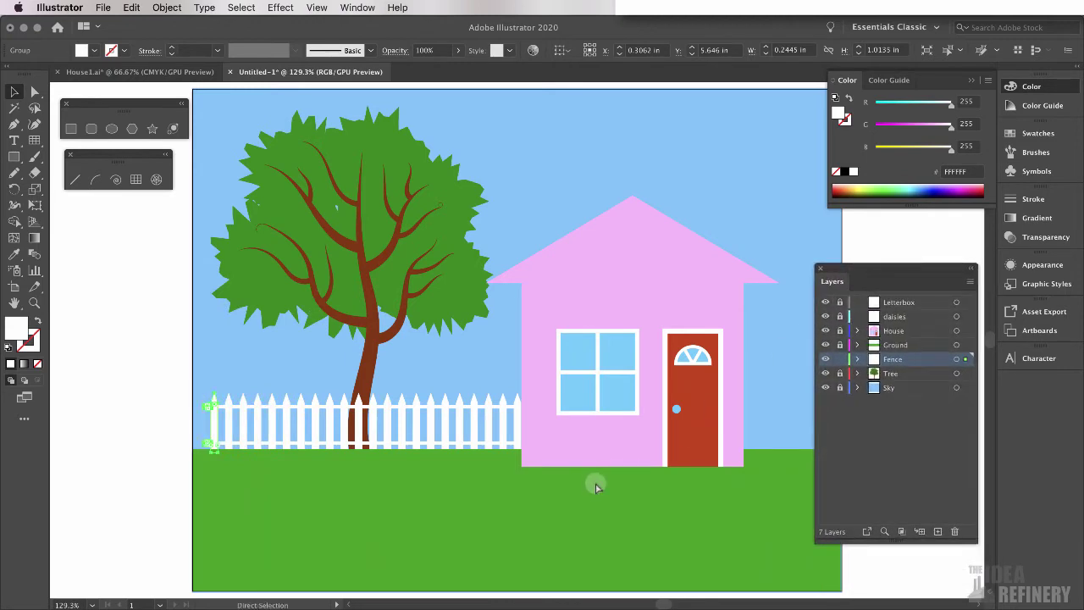
{"action": "key", "text": "super+d"}
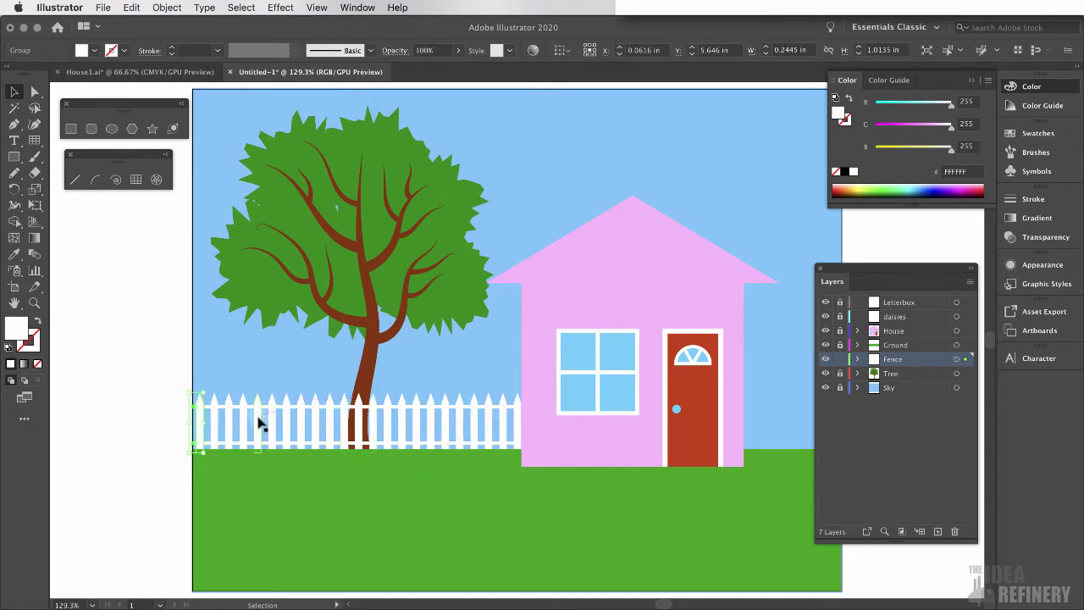
Select all the artwork on the Fence layer and group the pickets into a single fence object
{"action": "left_click_drag", "start_coordinate": [259, 421], "coordinate": [307, 430]}
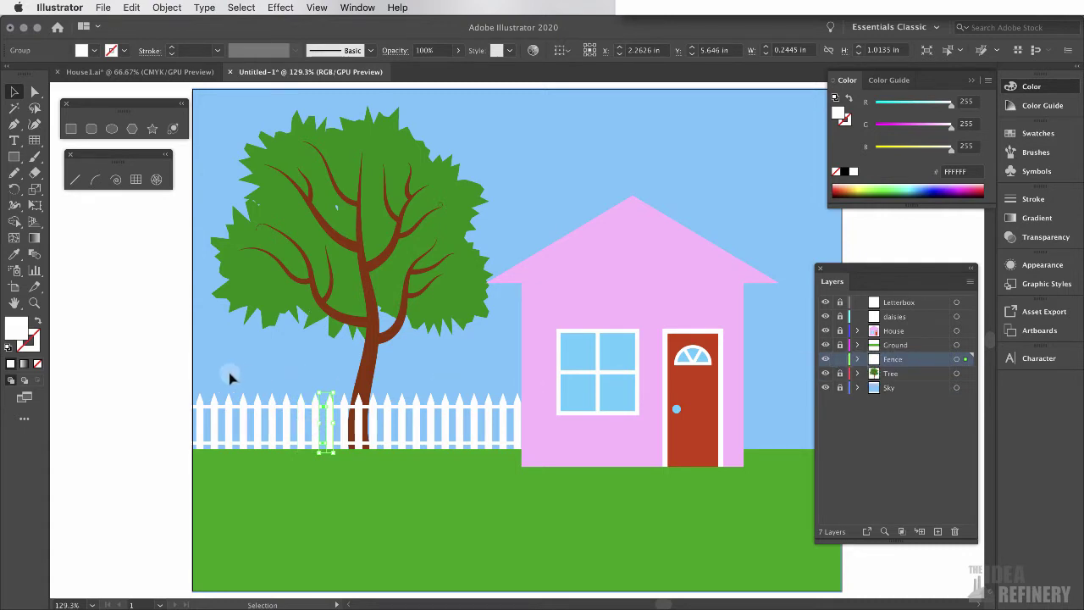
{"action": "left_click_drag", "start_coordinate": [172, 379], "coordinate": [542, 460]}
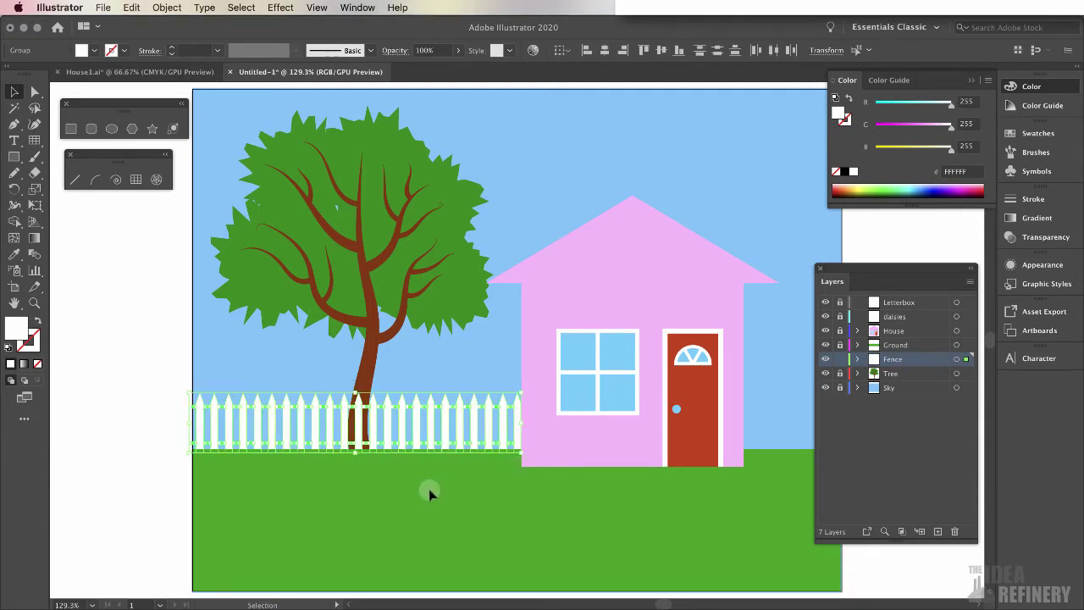
{"action": "left_click", "coordinate": [166, 363]}
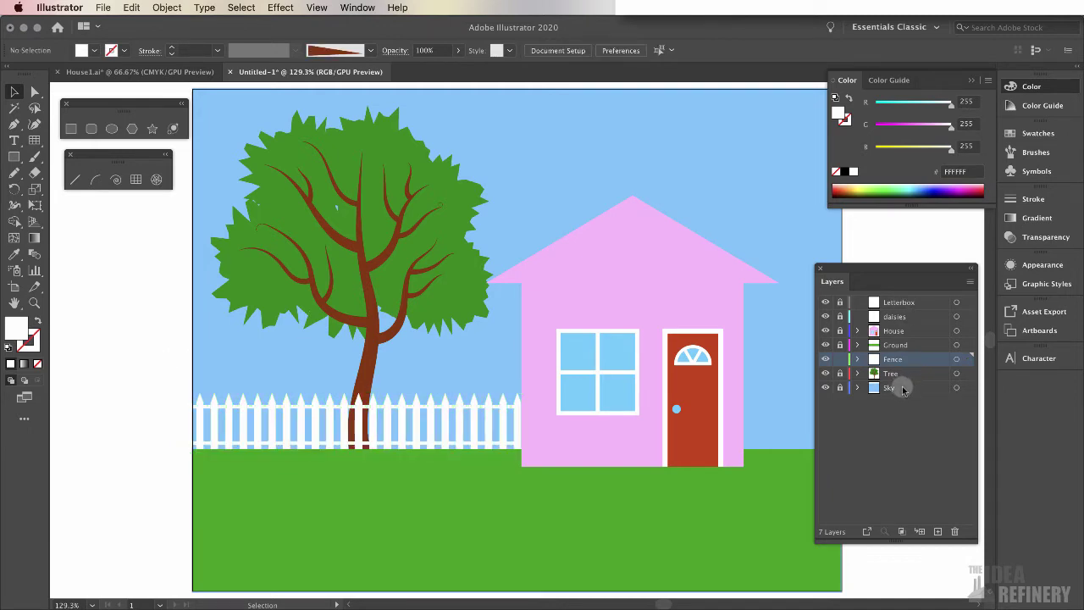
{"action": "left_click", "coordinate": [957, 360]}
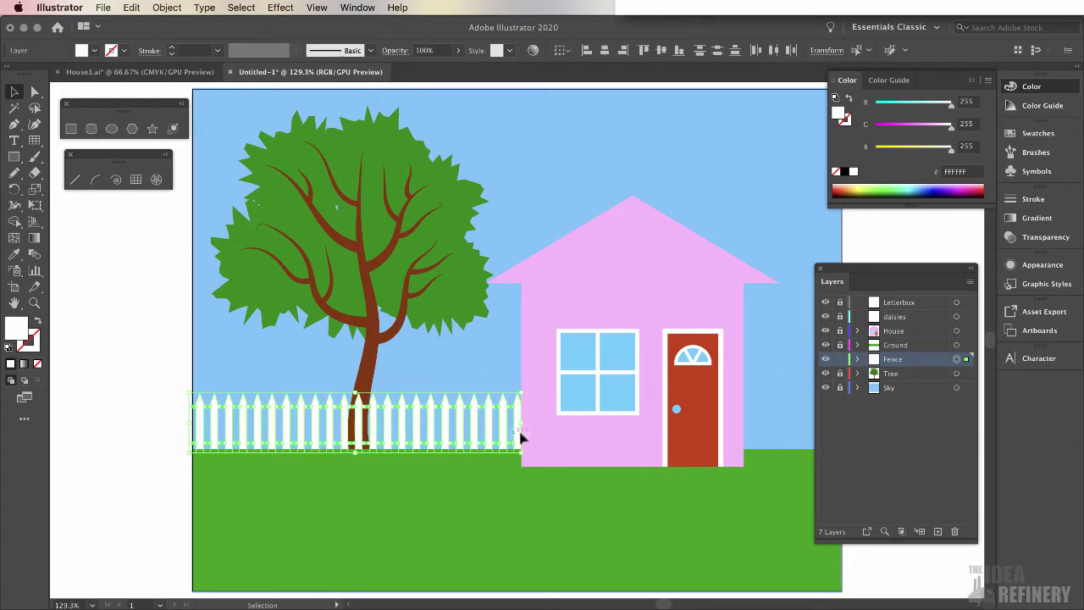
{"action": "left_click", "coordinate": [167, 8]}
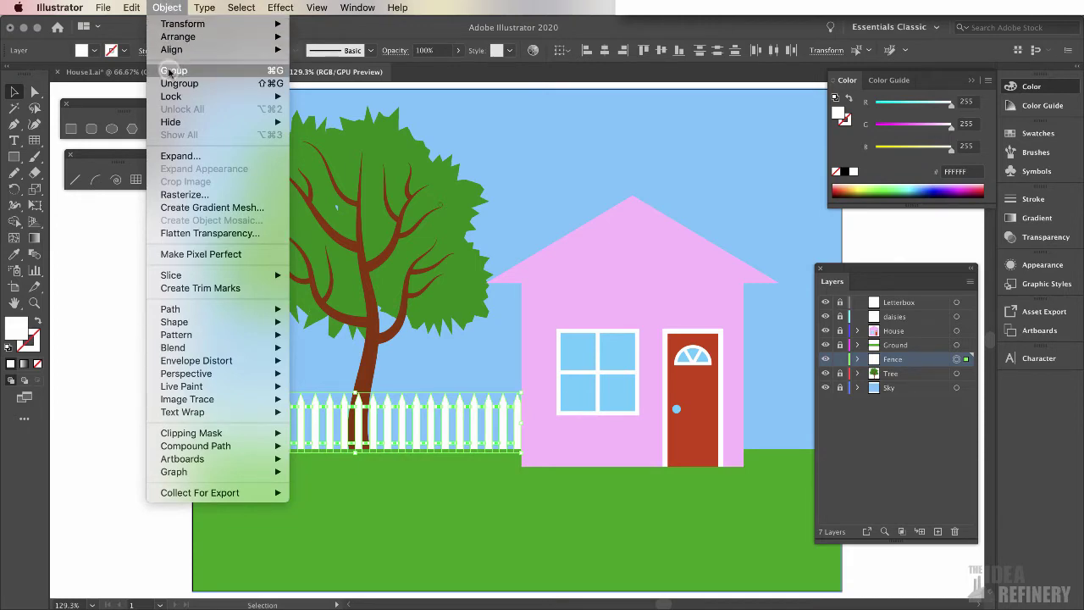
{"action": "left_click", "coordinate": [169, 71]}
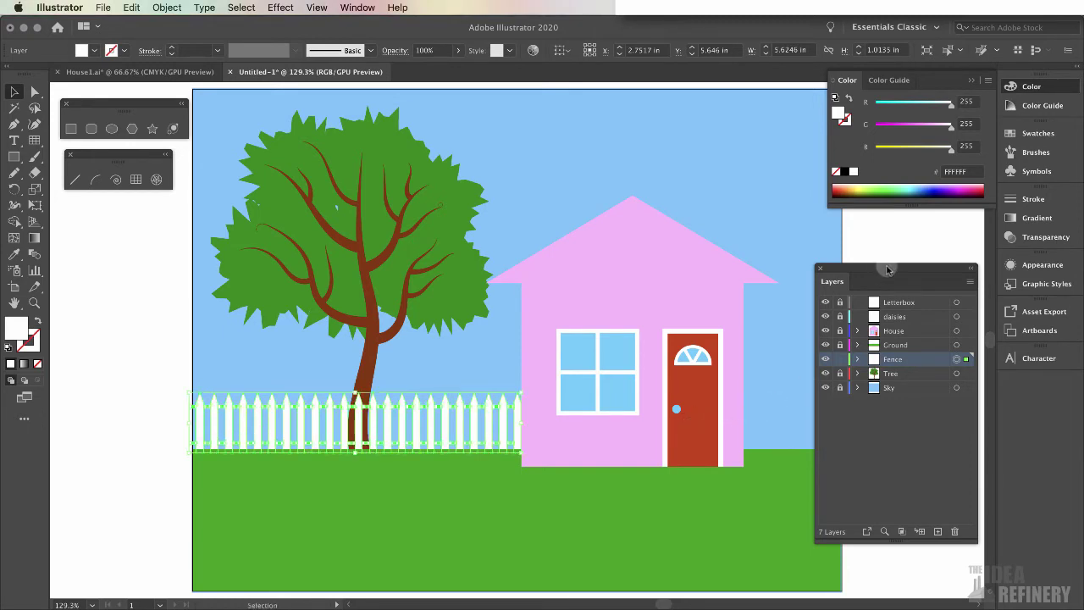
Copy the grouped fence horizontally to the house's right side, passing behind the house and extending to the artboard's right edge
{"action": "left_click_drag", "start_coordinate": [888, 270], "coordinate": [947, 275]}
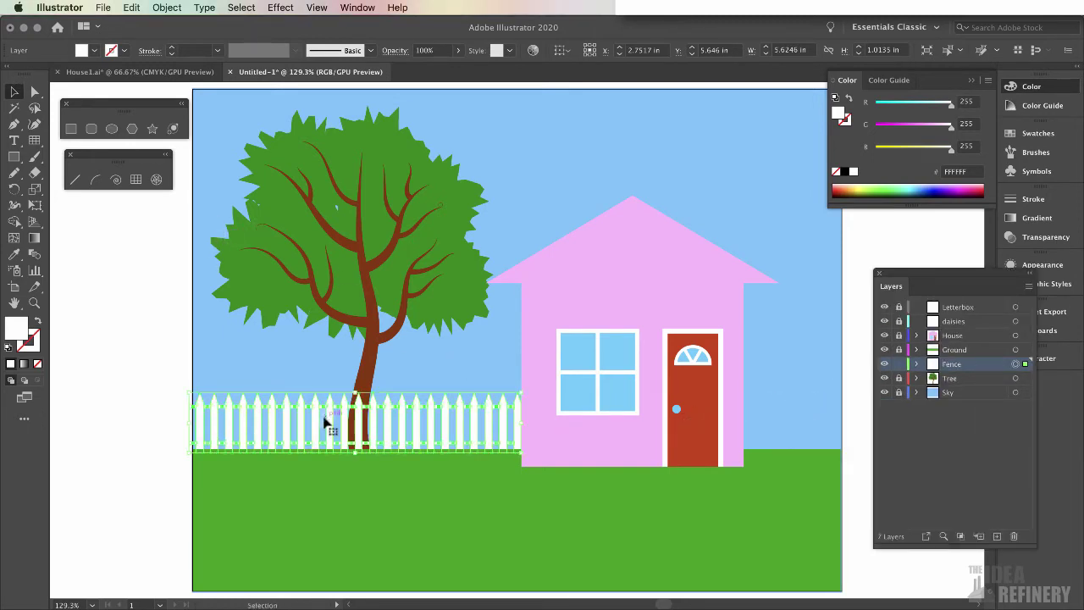
{"action": "key", "text": "a"}
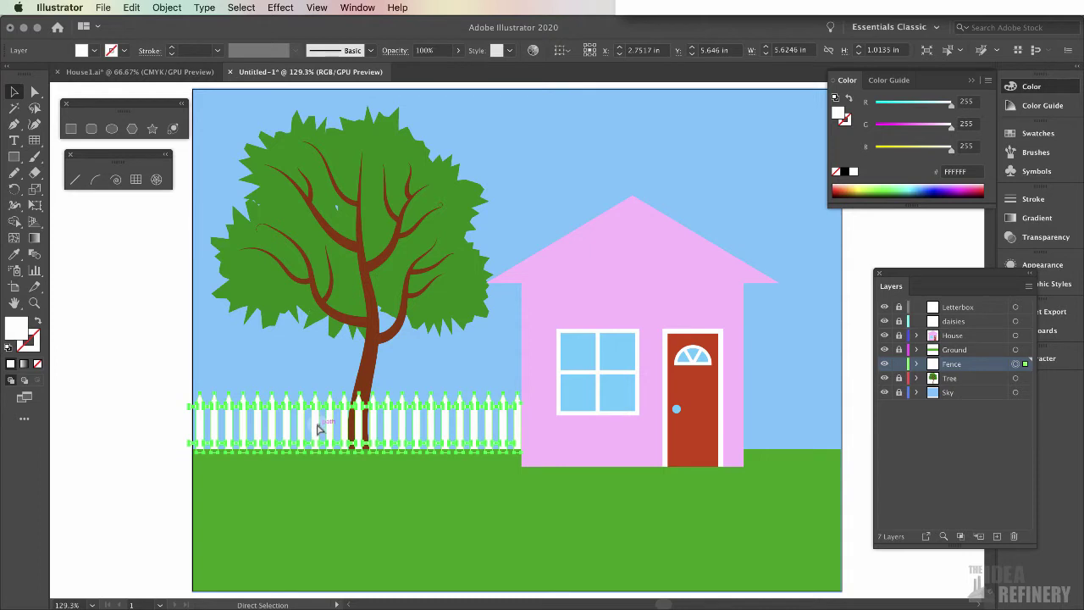
{"action": "key", "text": "v"}
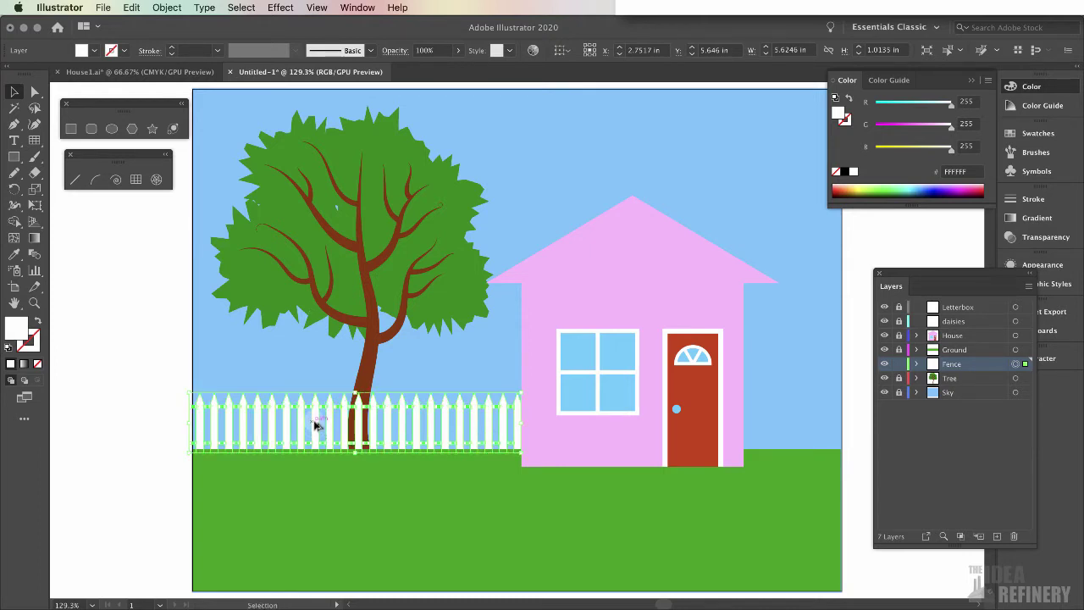
{"action": "left_click_drag", "start_coordinate": [313, 426], "coordinate": [653, 430]}
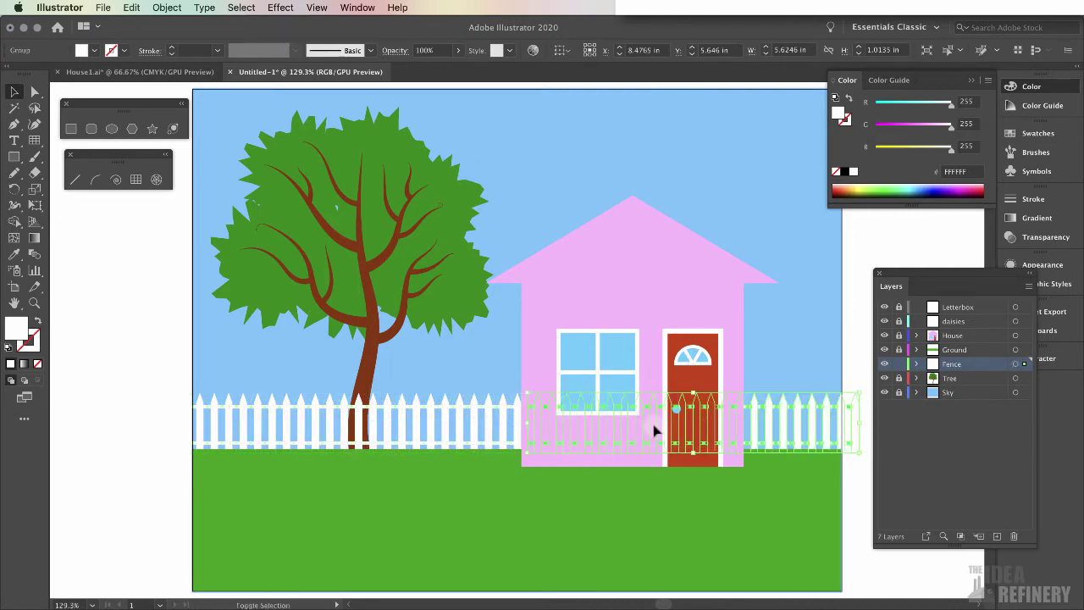
{"action": "left_click", "coordinate": [826, 494]}
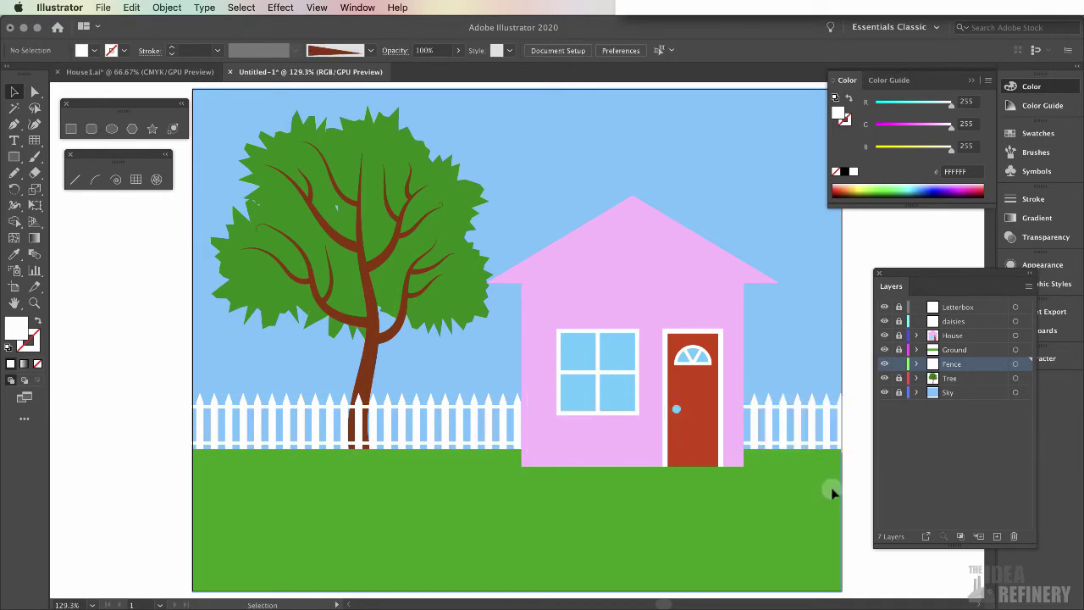
Switch to the House1.ai reference illustration and examine the daisies below the window up close
{"action": "left_click", "coordinate": [174, 72]}
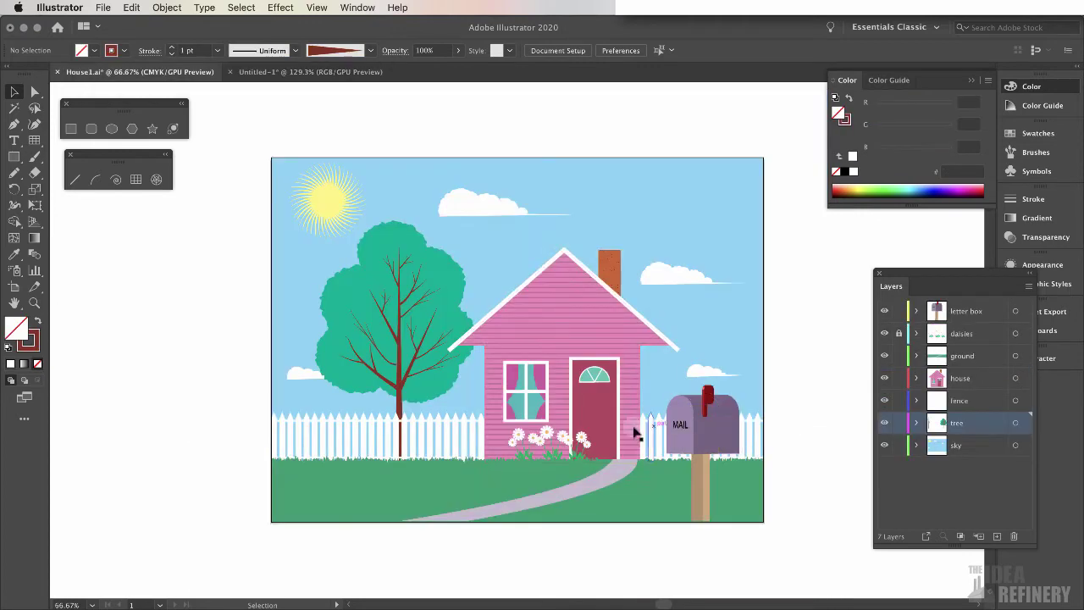
{"action": "key", "text": "z"}
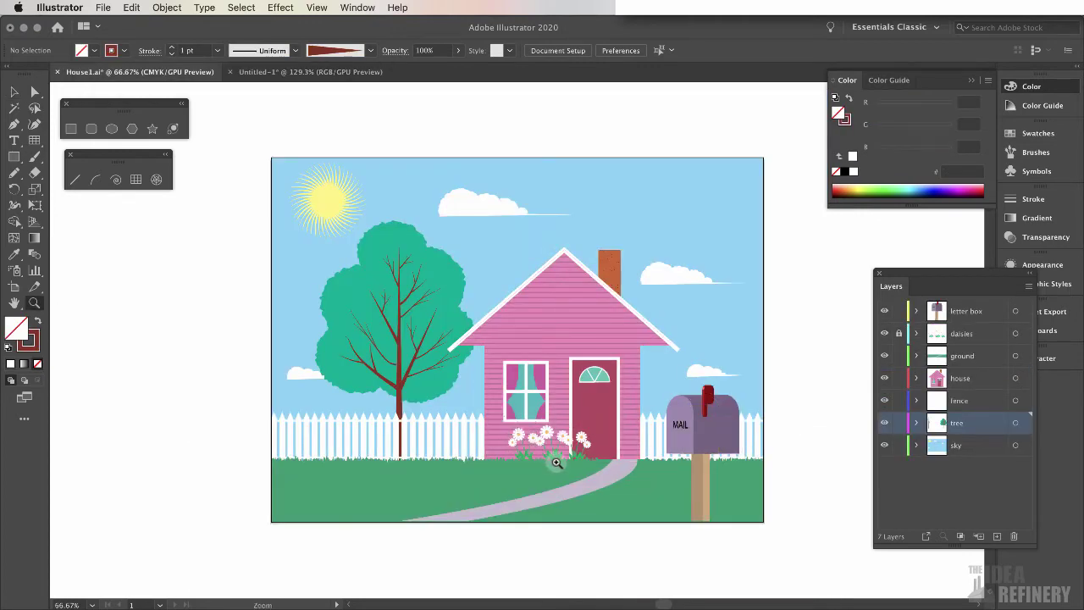
{"action": "left_click", "coordinate": [556, 449]}
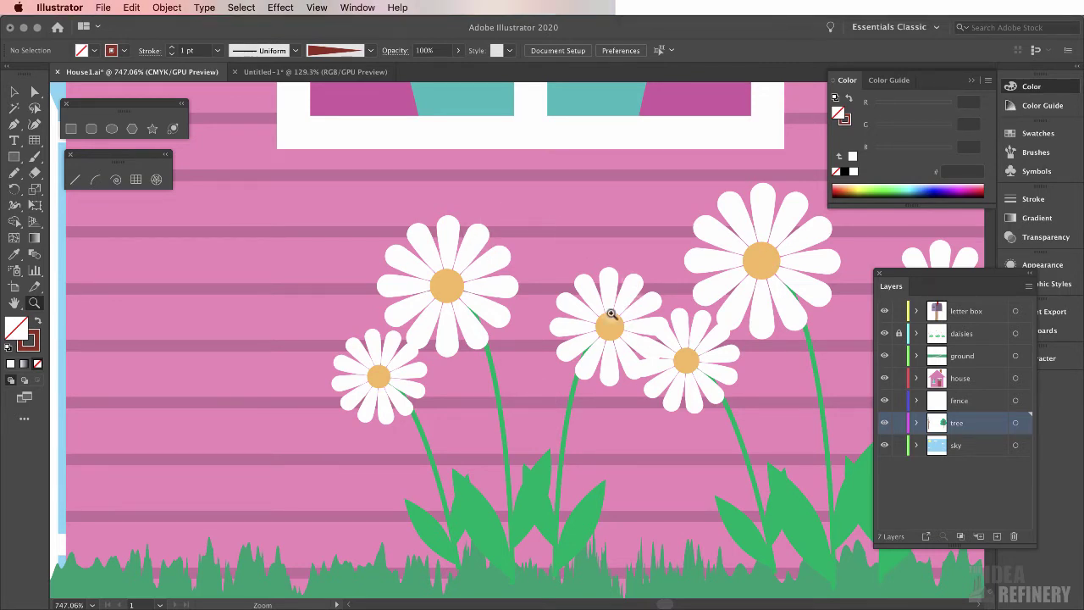
Return to the Untitled-1 document, lock the Fence layer, and unlock and activate the daisies layer
{"action": "left_click", "coordinate": [304, 72]}
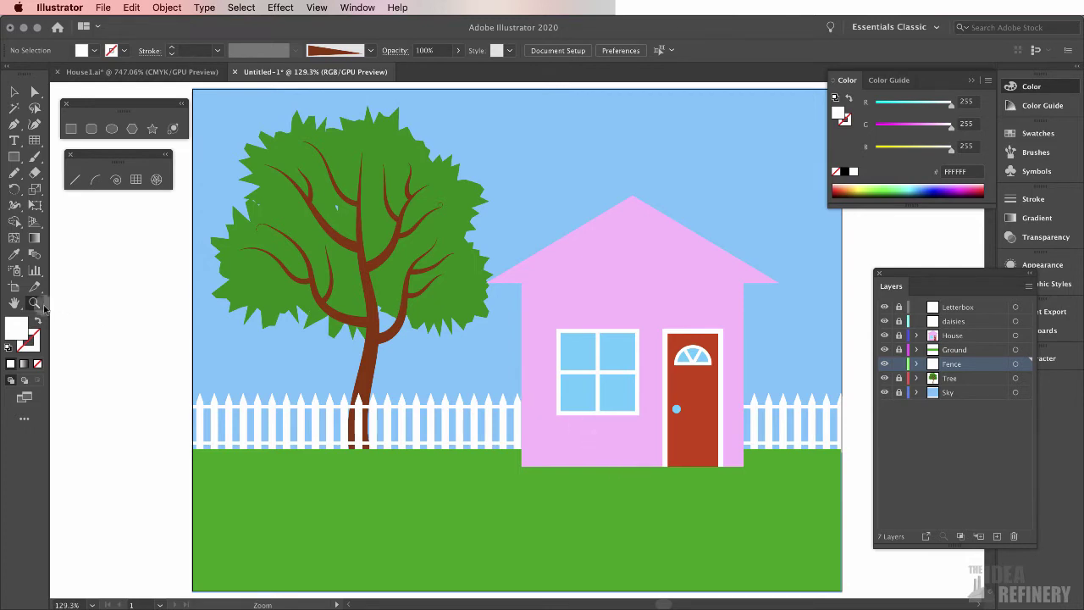
{"action": "left_click_drag", "start_coordinate": [670, 499], "coordinate": [856, 398]}
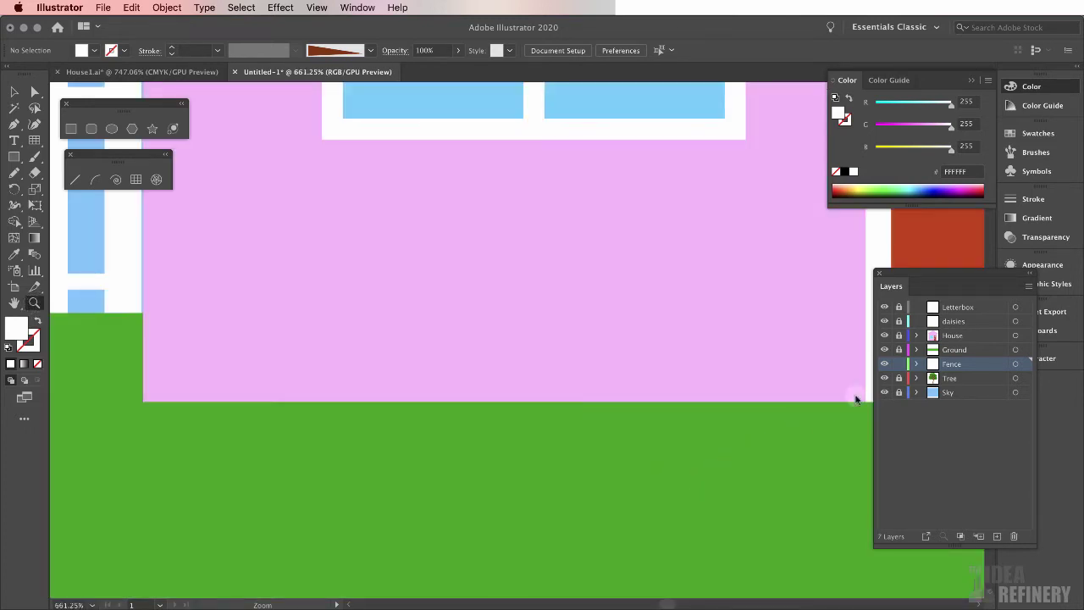
{"action": "left_click", "coordinate": [900, 364]}
{"action": "left_click", "coordinate": [955, 321]}
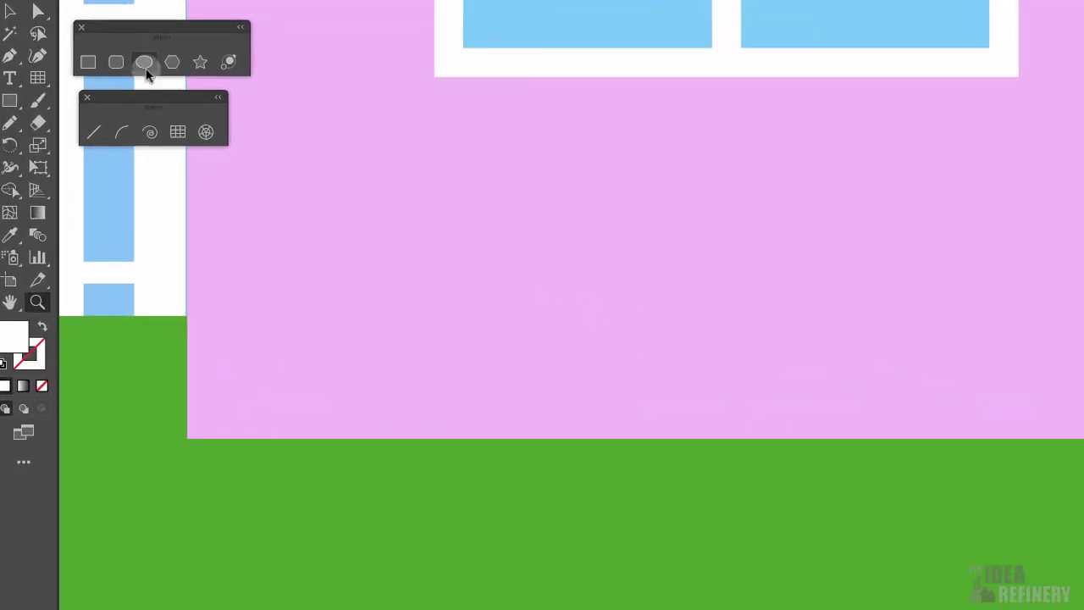
Draw a small white circle on the wall below the window and pull its bottom anchor point straight down to form a petal
{"action": "left_click", "coordinate": [145, 63]}
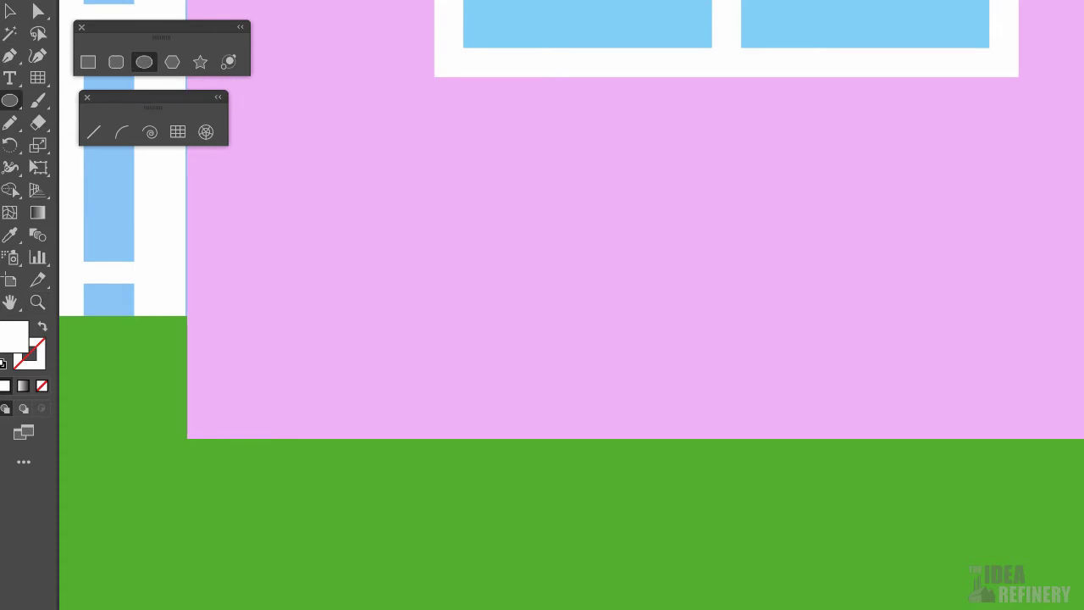
{"action": "left_click_drag", "start_coordinate": [596, 183], "coordinate": [631, 227]}
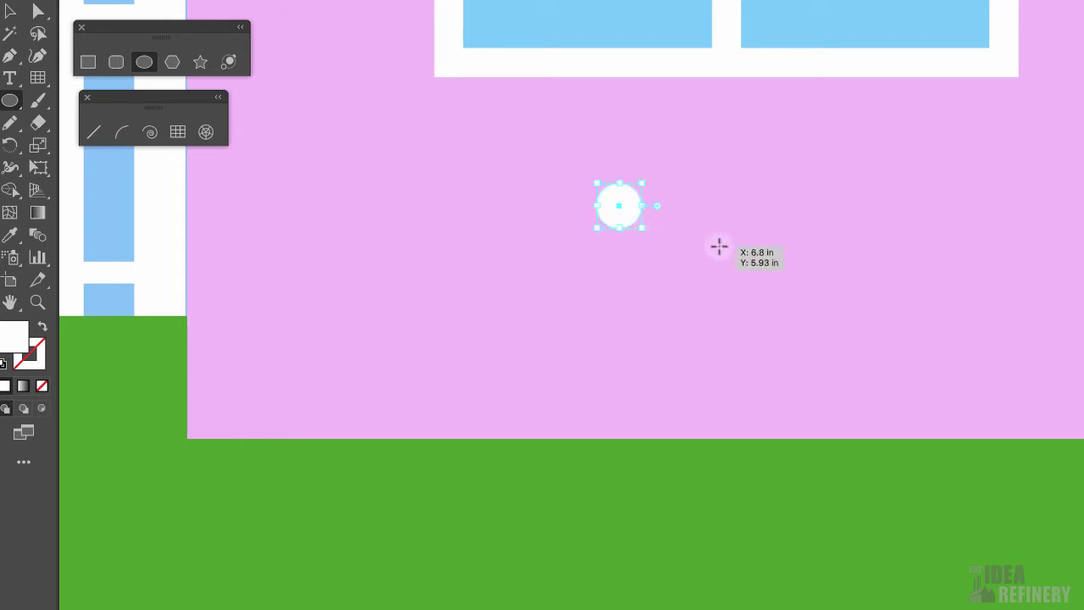
{"action": "left_click", "coordinate": [38, 10]}
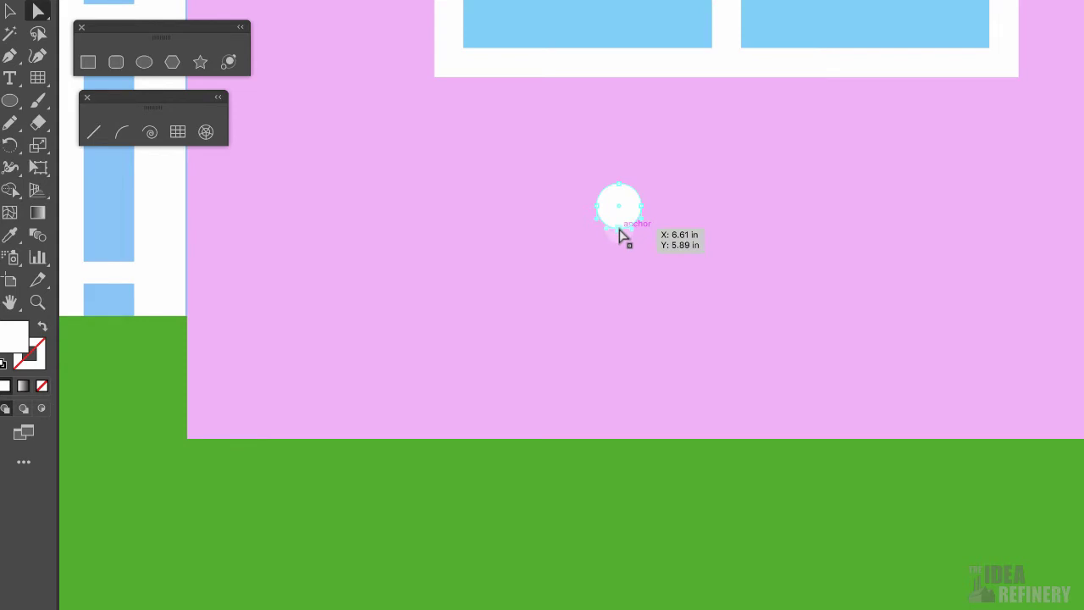
{"action": "left_click_drag", "start_coordinate": [617, 229], "coordinate": [615, 297]}
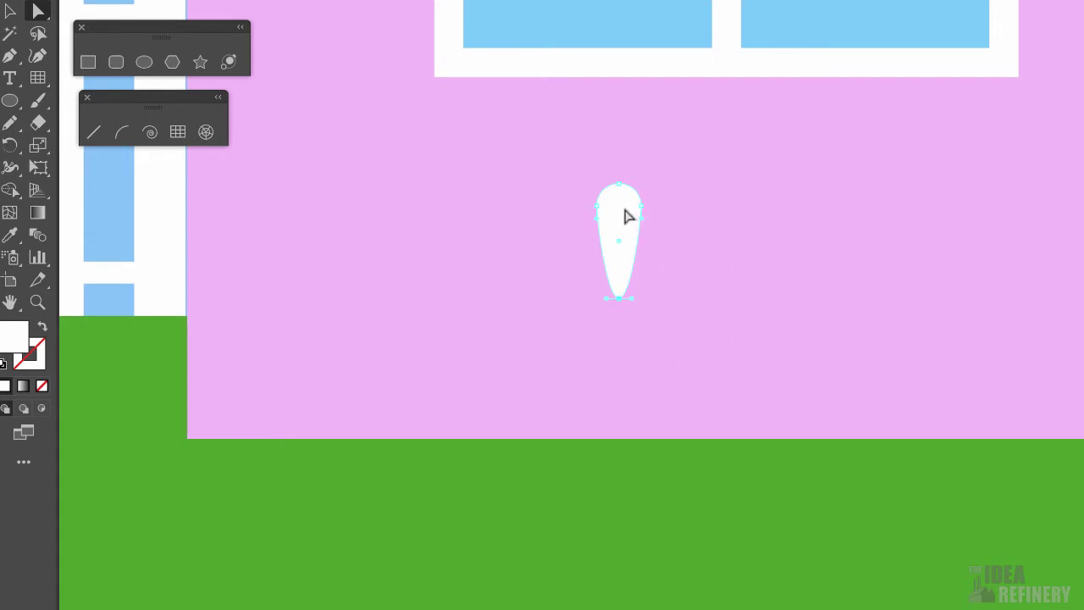
{"action": "left_click", "coordinate": [10, 10]}
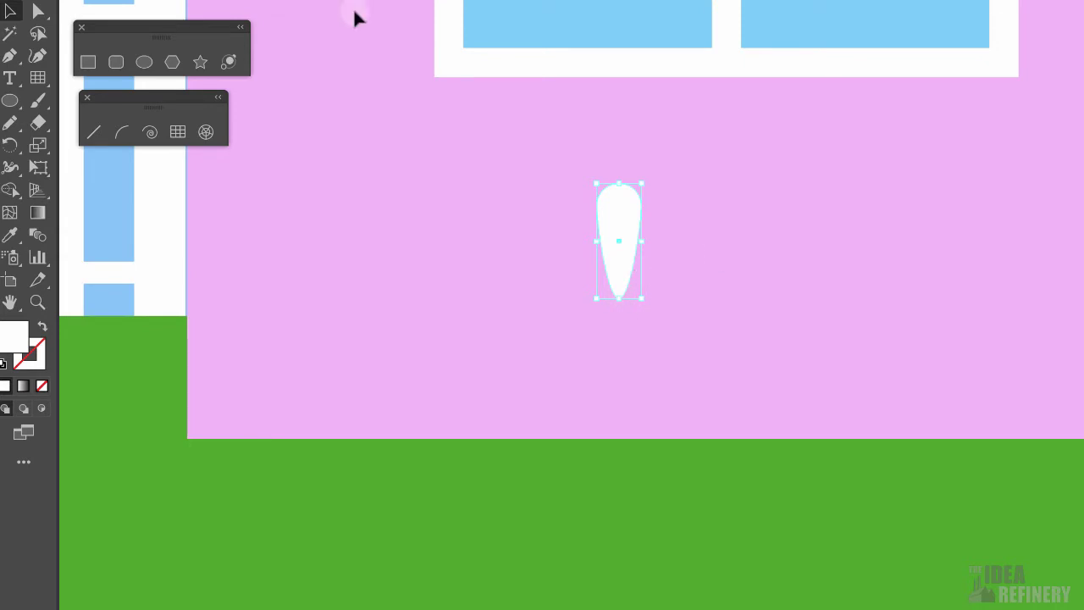
Activate the Rotate tool with the daisy petal selected
{"action": "key", "text": "a"}
{"action": "key", "text": "super+equal"}
{"action": "key", "text": "super+equal"}
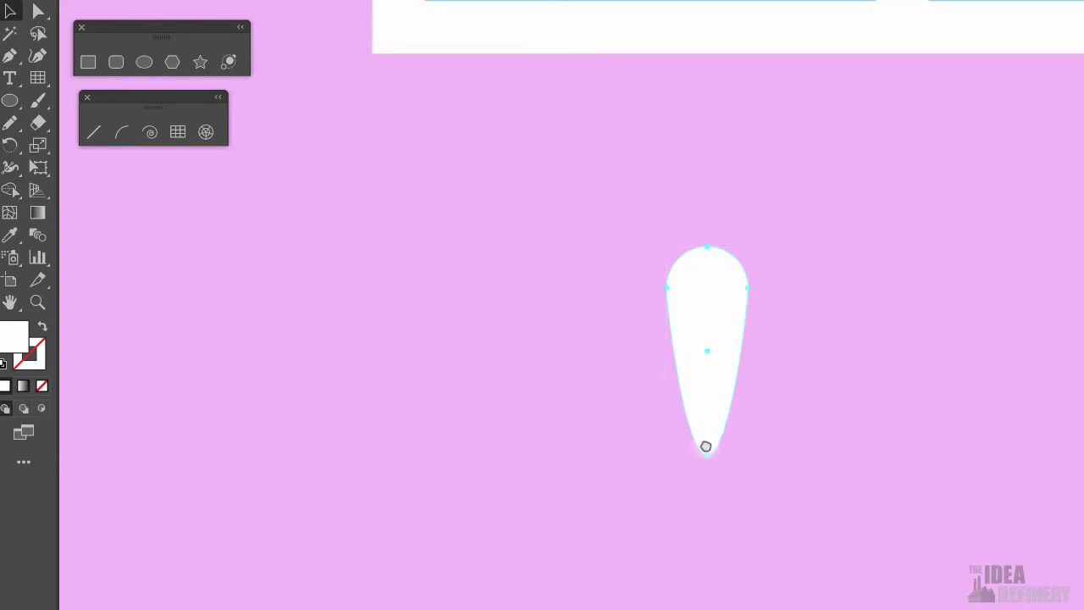
{"action": "left_click_drag", "start_coordinate": [707, 445], "coordinate": [675, 327]}
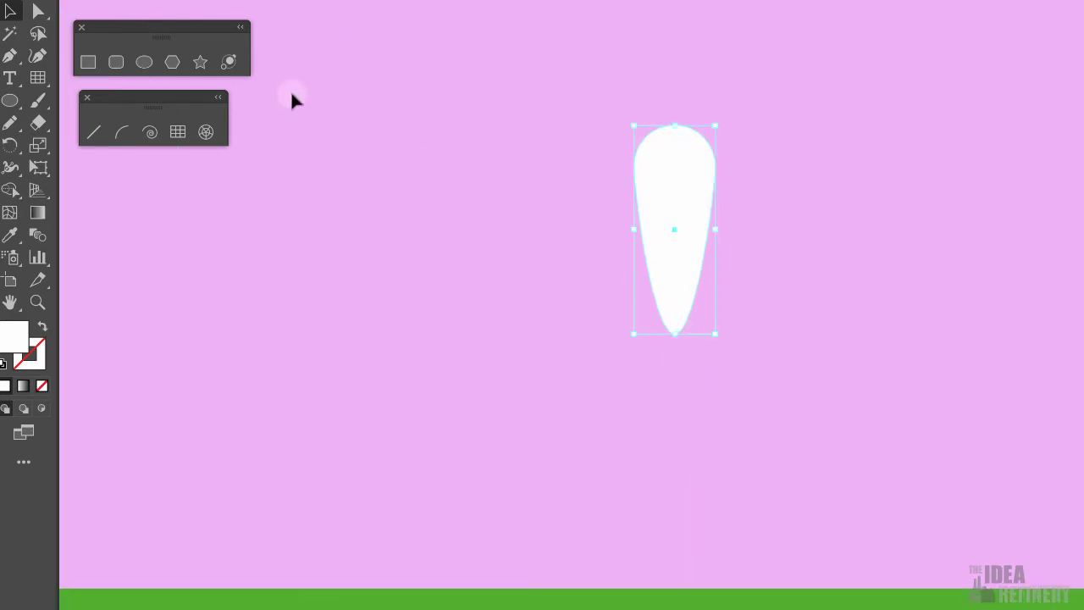
{"action": "left_click", "coordinate": [81, 134]}
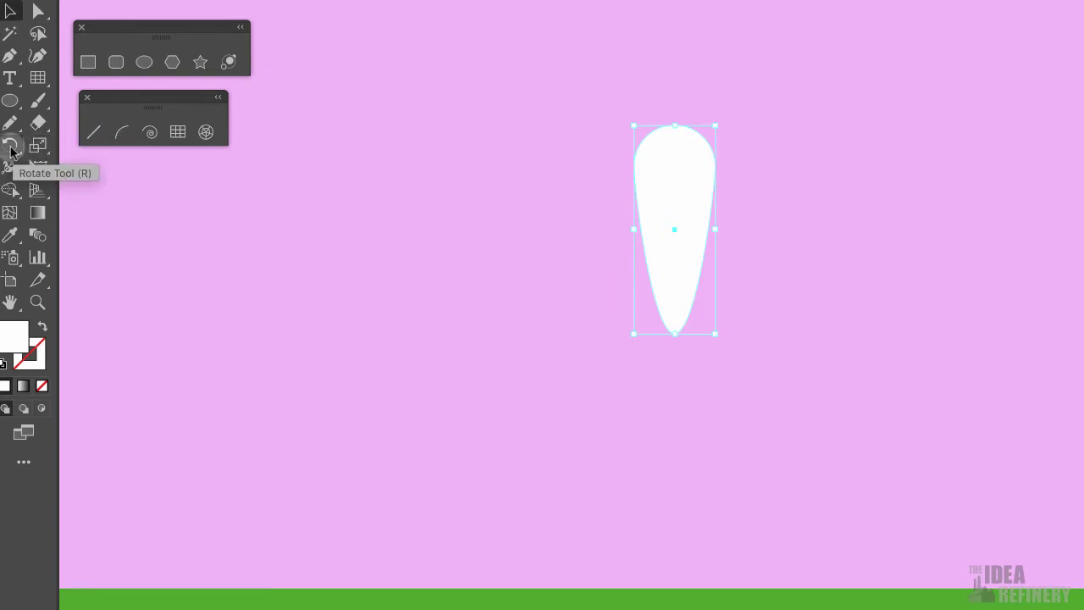
{"action": "left_click", "coordinate": [10, 147]}
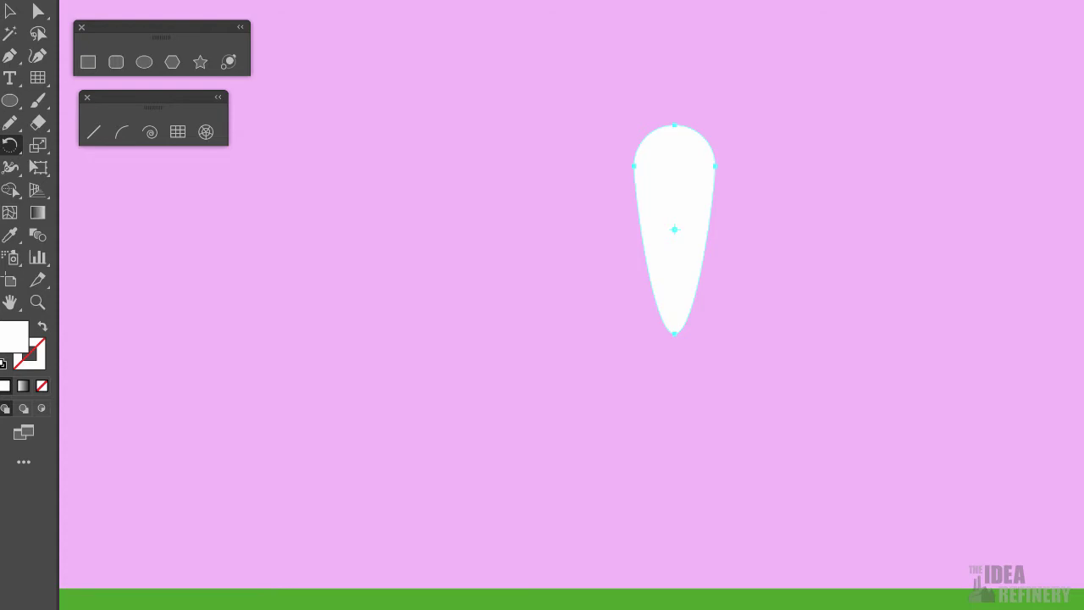
Change the daisies layer's selection color to Medium Blue in its layer options
{"action": "double_click", "coordinate": [1083, 313]}
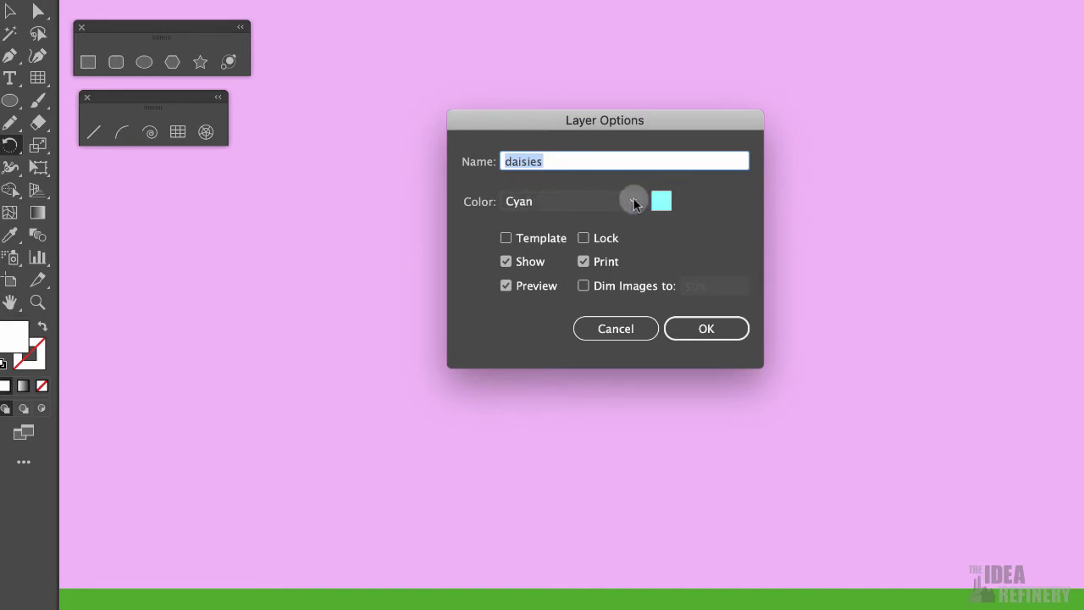
{"action": "left_click", "coordinate": [634, 203]}
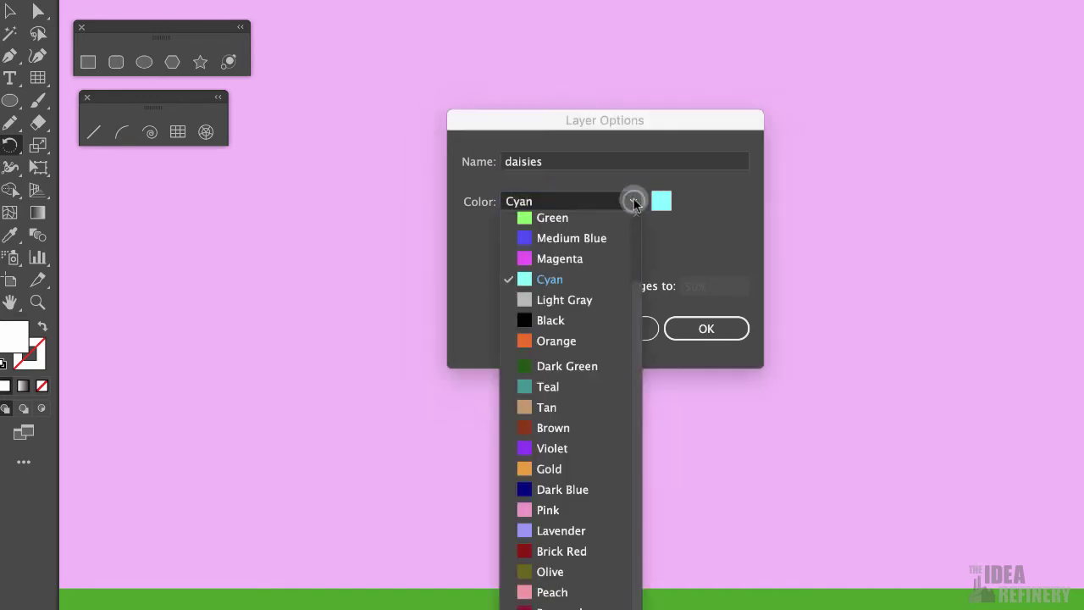
{"action": "left_click", "coordinate": [603, 240]}
{"action": "left_click", "coordinate": [725, 330]}
Try rotating the petal clockwise about its own center and undo the rotation
{"action": "key", "text": "ctrl"}
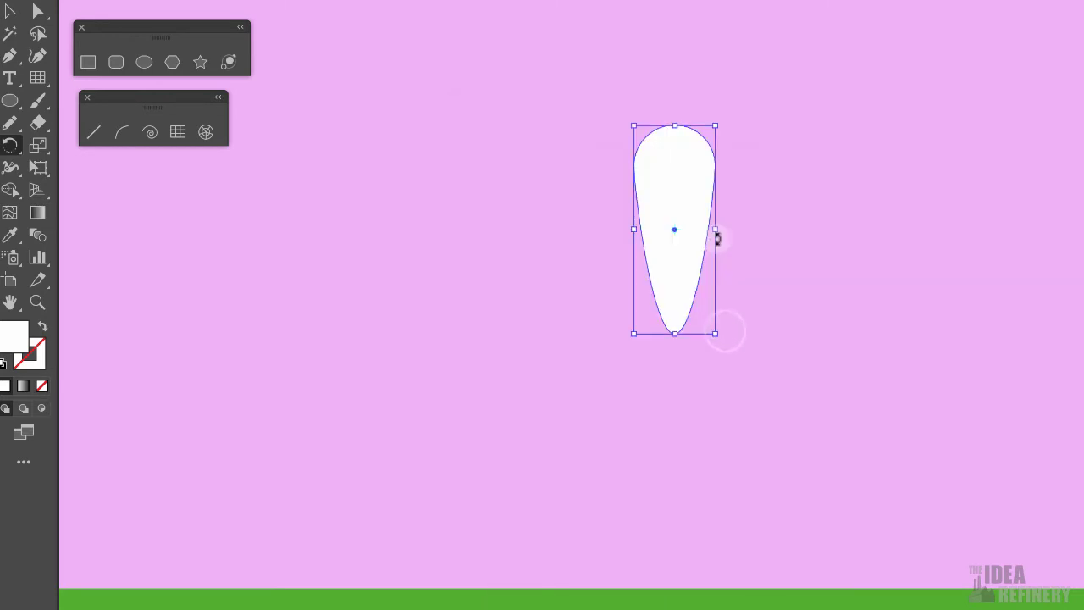
{"action": "key", "text": "ctrl+equal"}
{"action": "key", "text": "ctrl+equal"}
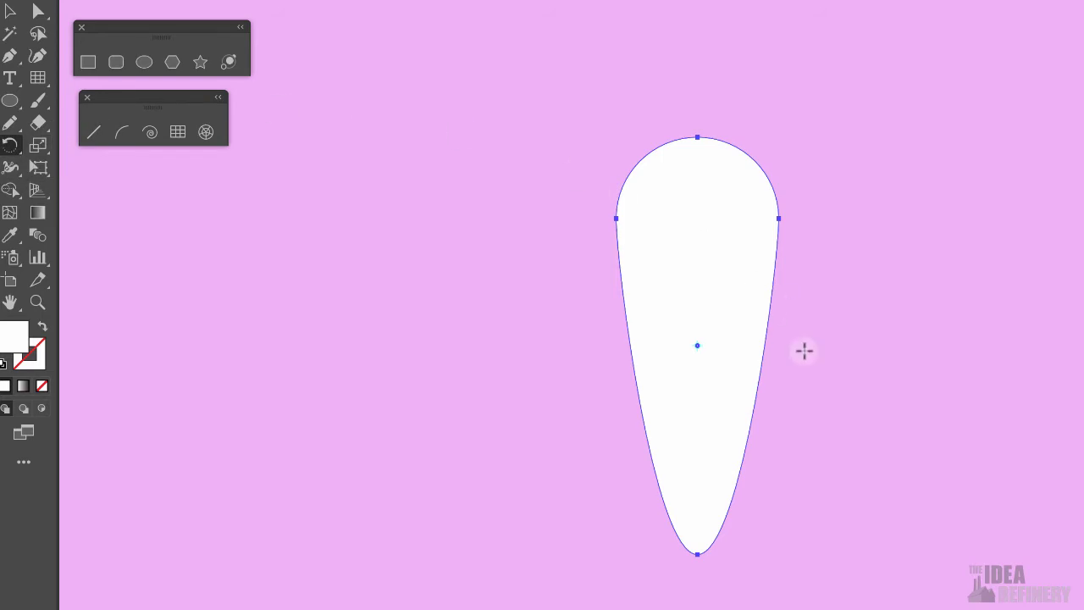
{"action": "left_click_drag", "start_coordinate": [947, 309], "coordinate": [864, 385]}
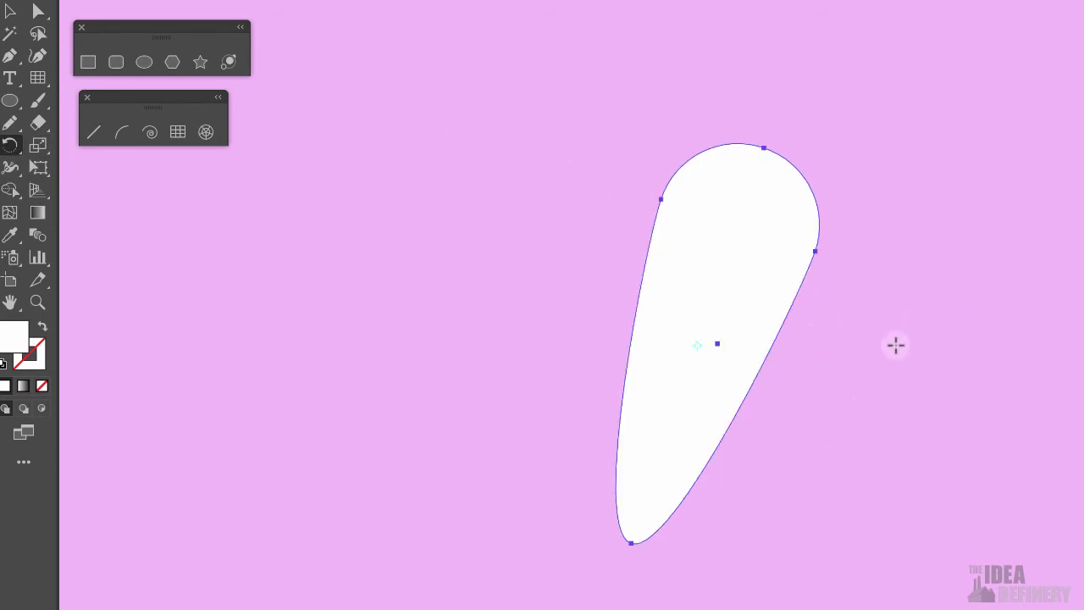
{"action": "key", "text": "ctrl+z"}
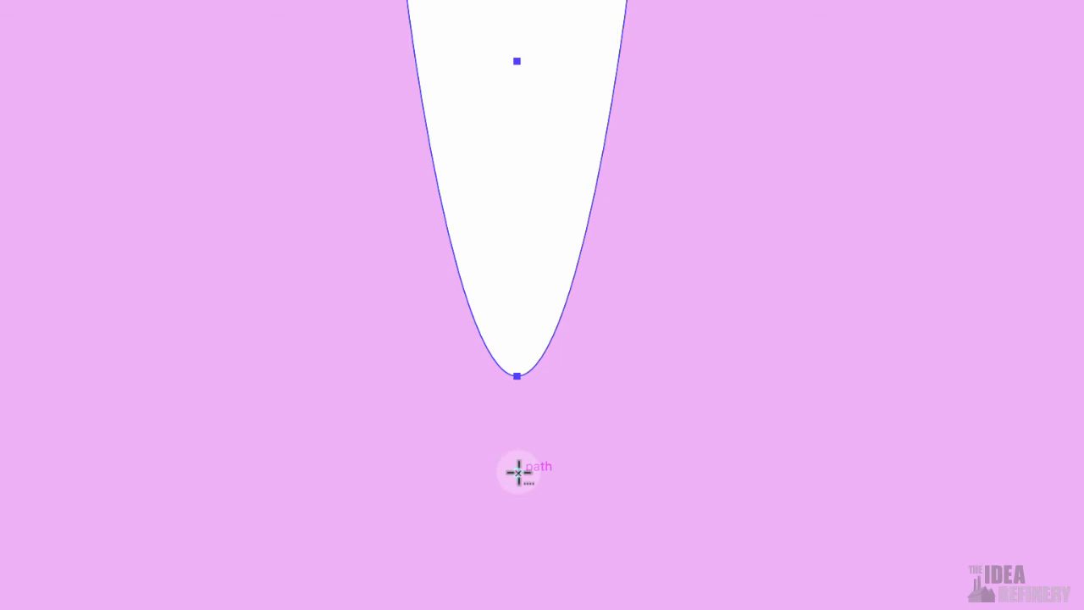
Create a rotated copy of the petal at an angle of 360/13 around a point just below its tip
{"action": "left_click", "coordinate": [519, 473], "text": "alt"}
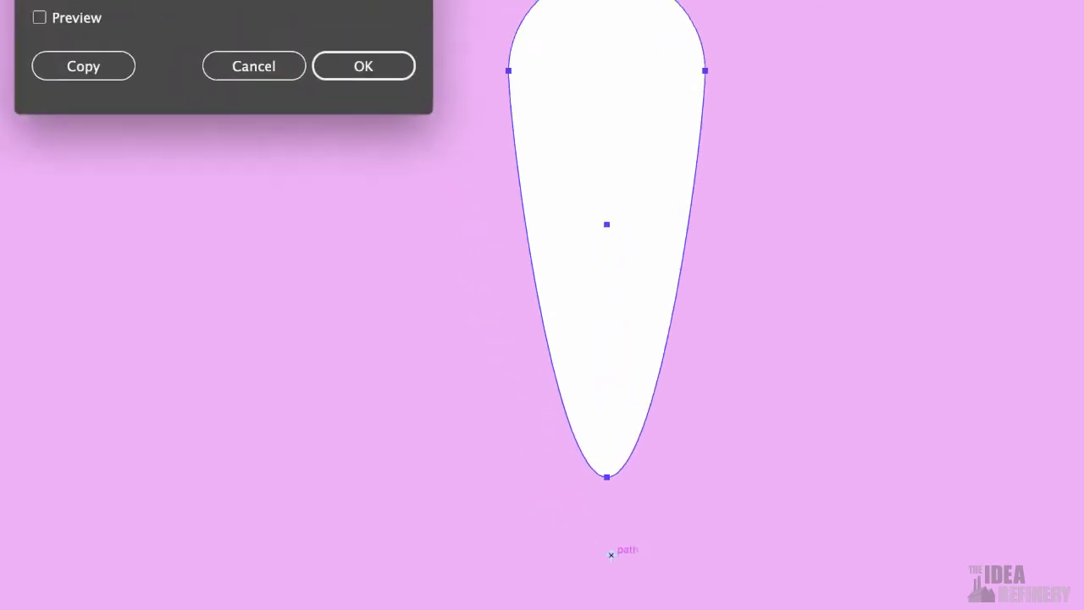
{"action": "left_click_drag", "start_coordinate": [441, 18], "coordinate": [465, 190]}
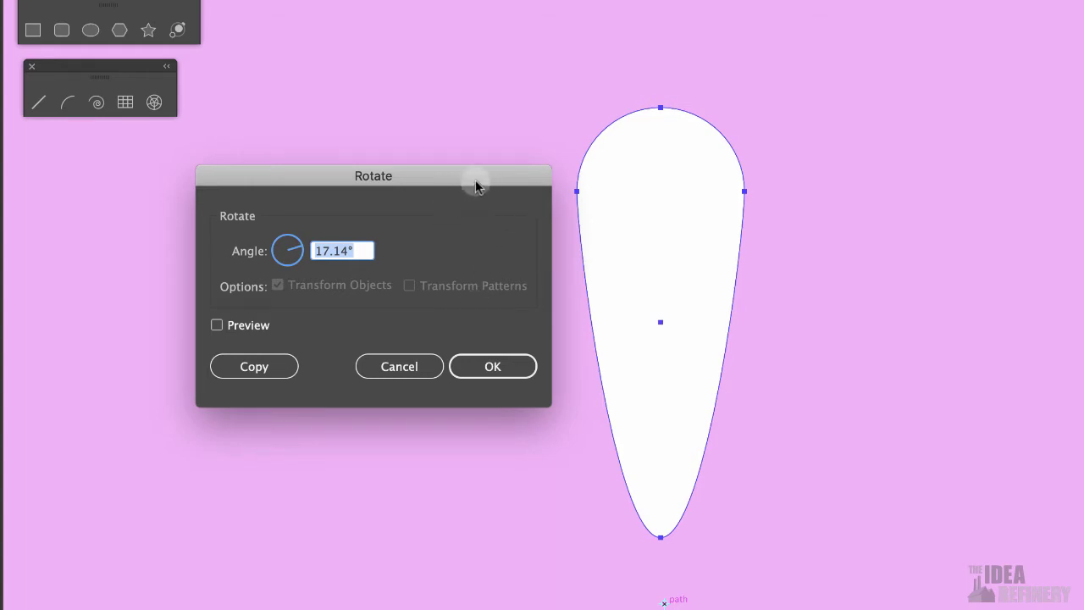
{"action": "left_click_drag", "start_coordinate": [463, 182], "coordinate": [387, 178]}
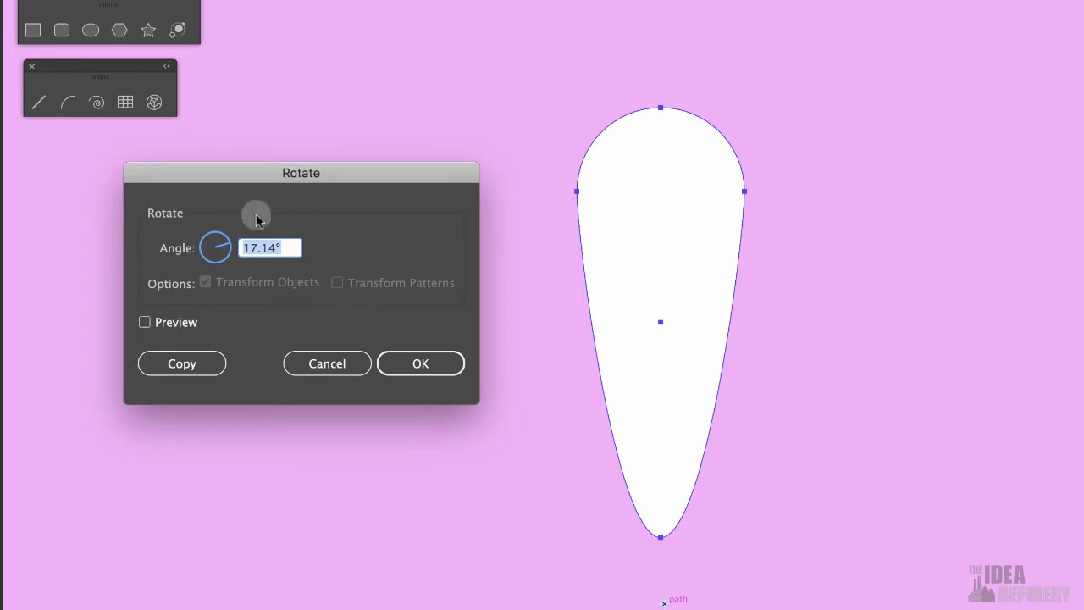
{"action": "left_click", "coordinate": [179, 371]}
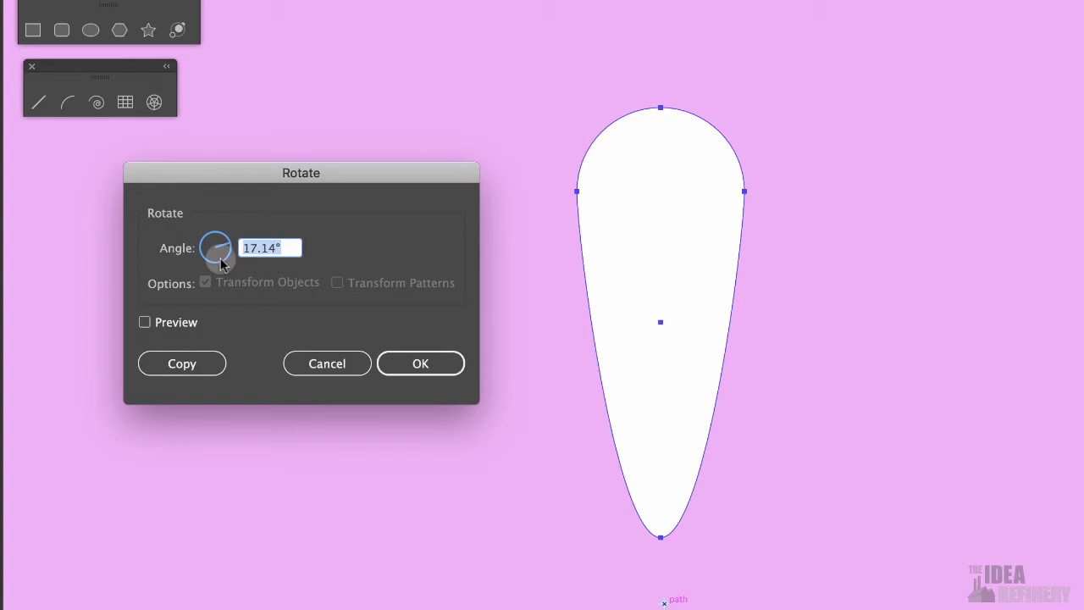
{"action": "type", "text": "360/13"}
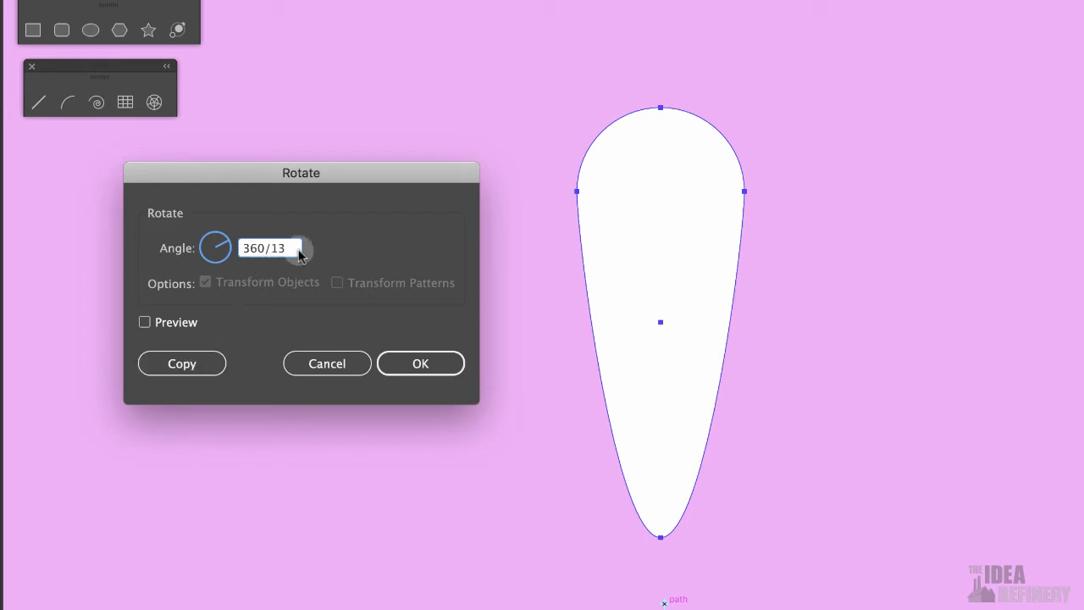
{"action": "left_click", "coordinate": [184, 364]}
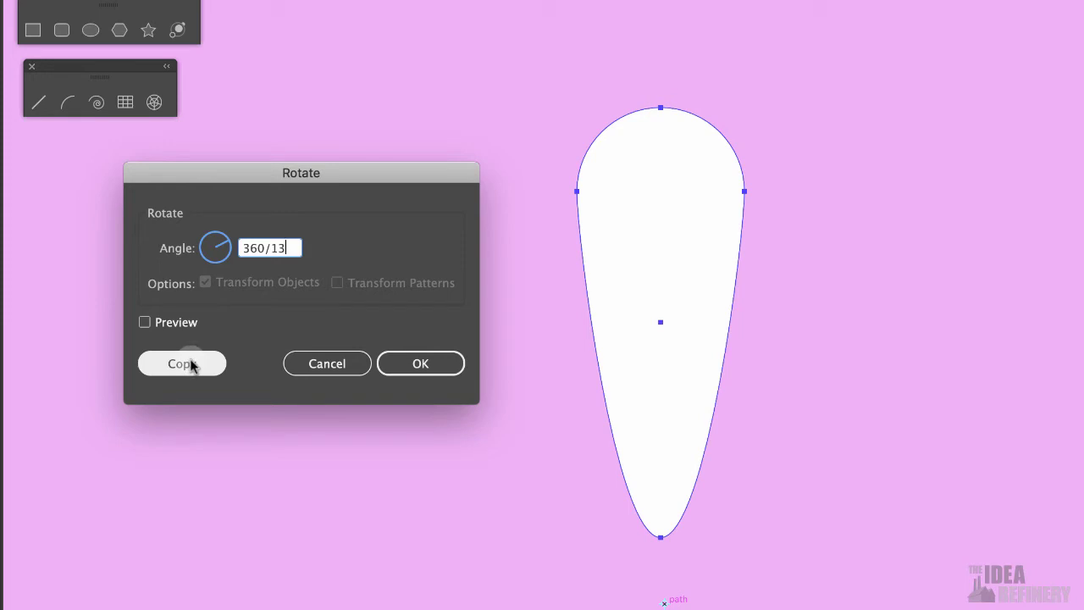
{"action": "left_click", "coordinate": [185, 365]}
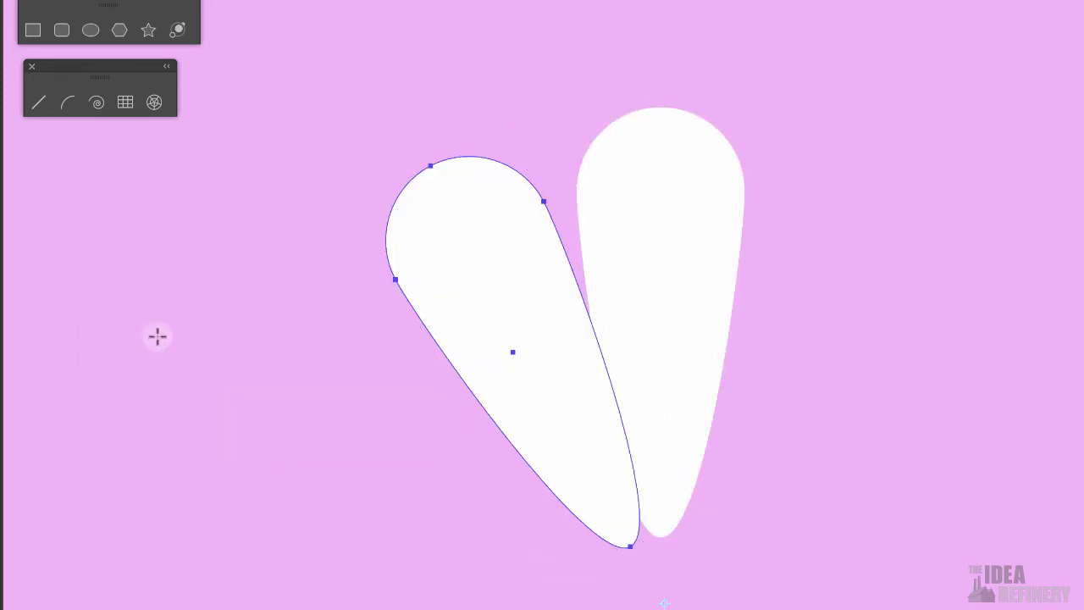
Repeat the rotated copy eleven more times to complete a full ring of 13 daisy petals
{"action": "key", "text": "v"}
{"action": "key", "text": "ctrl+minus"}
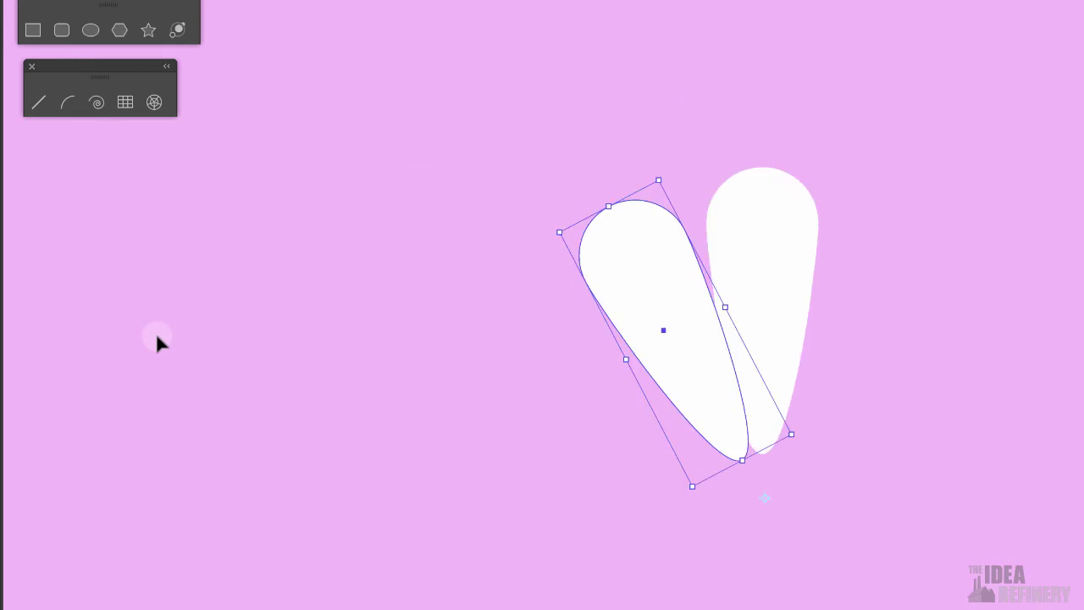
{"action": "key", "text": "ctrl+minus"}
{"action": "key", "text": "space"}
{"action": "left_click_drag", "start_coordinate": [740, 477], "coordinate": [557, 372]}
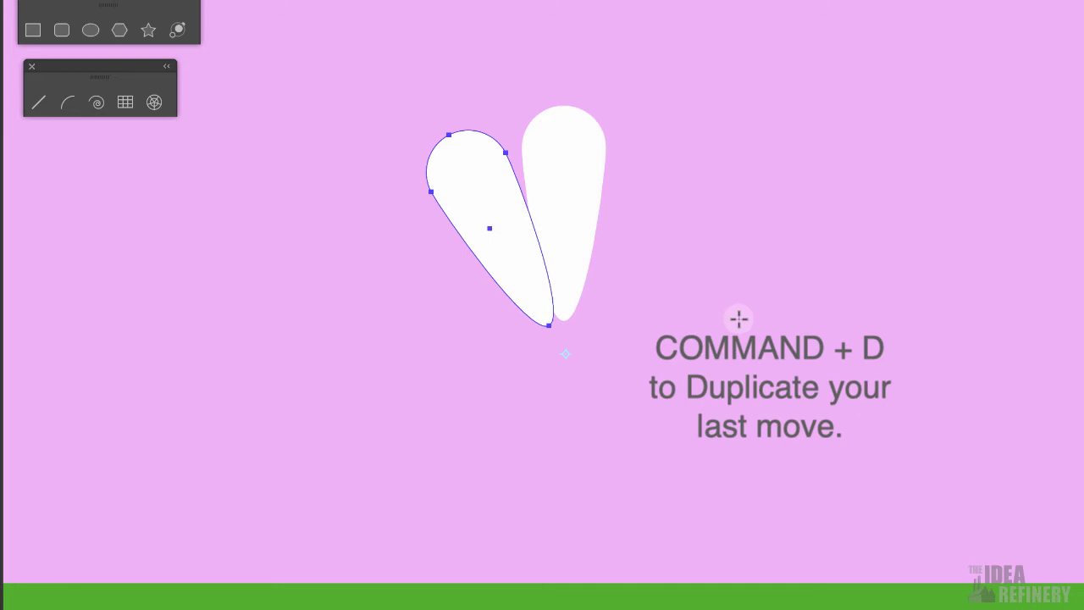
{"action": "key", "text": "super+d"}
{"action": "key", "text": "super+d"}
{"action": "key", "text": "super+d"}
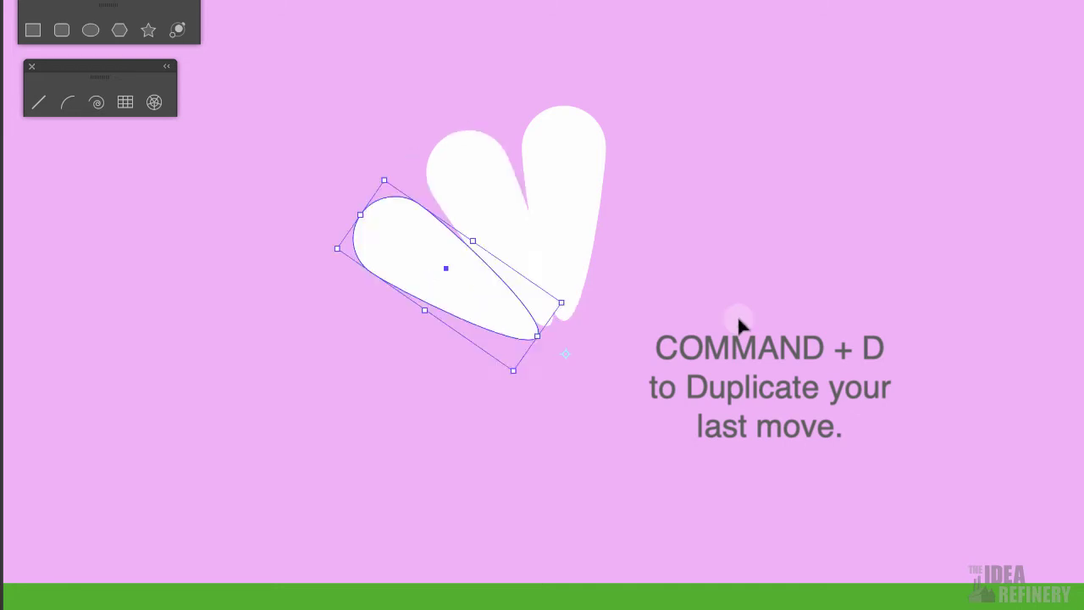
{"action": "key", "text": "super+d"}
{"action": "key", "text": "super+d"}
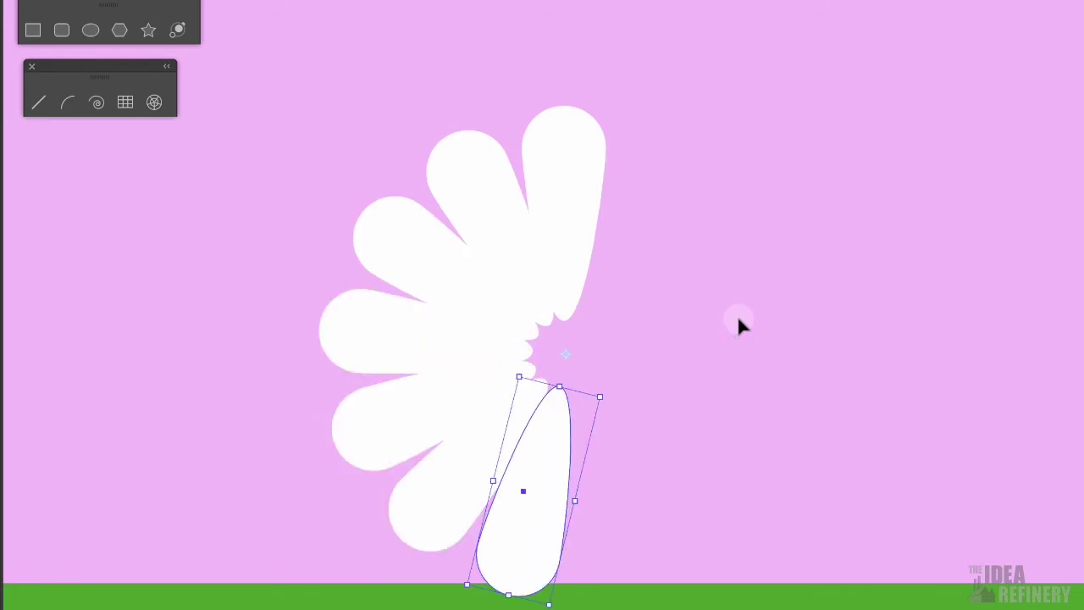
{"action": "key", "text": "super+d"}
{"action": "key", "text": "super+d"}
{"action": "key", "text": "super+d"}
{"action": "key", "text": "super+d"}
{"action": "key", "text": "super+d"}
{"action": "key", "text": "super+d"}
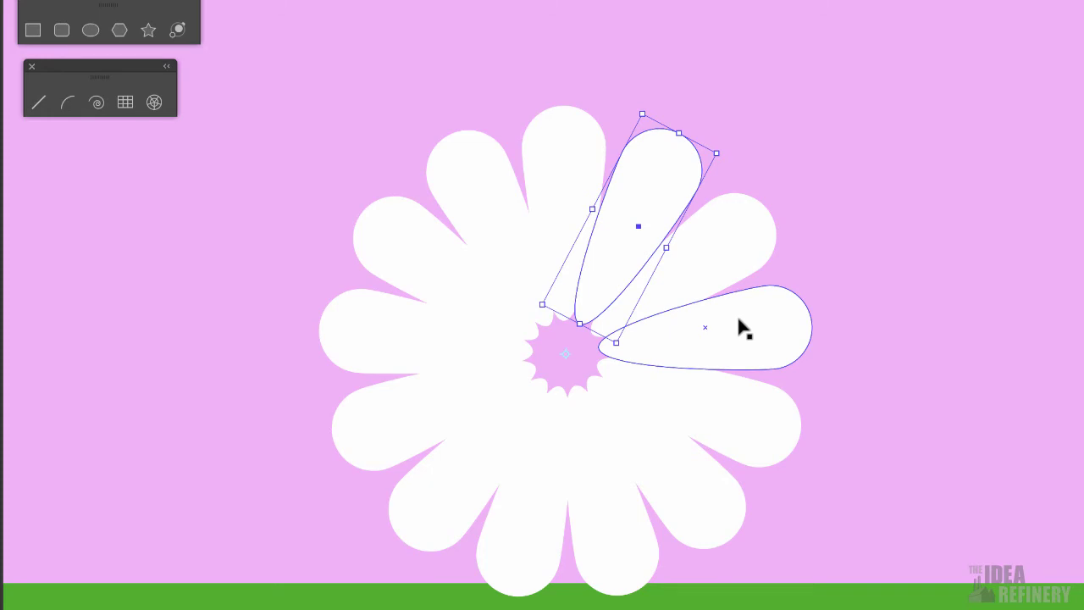
Draw a circle about 0.149 in wide from the flower's center and fill it with orange FF9E2E
{"action": "key", "text": "l"}
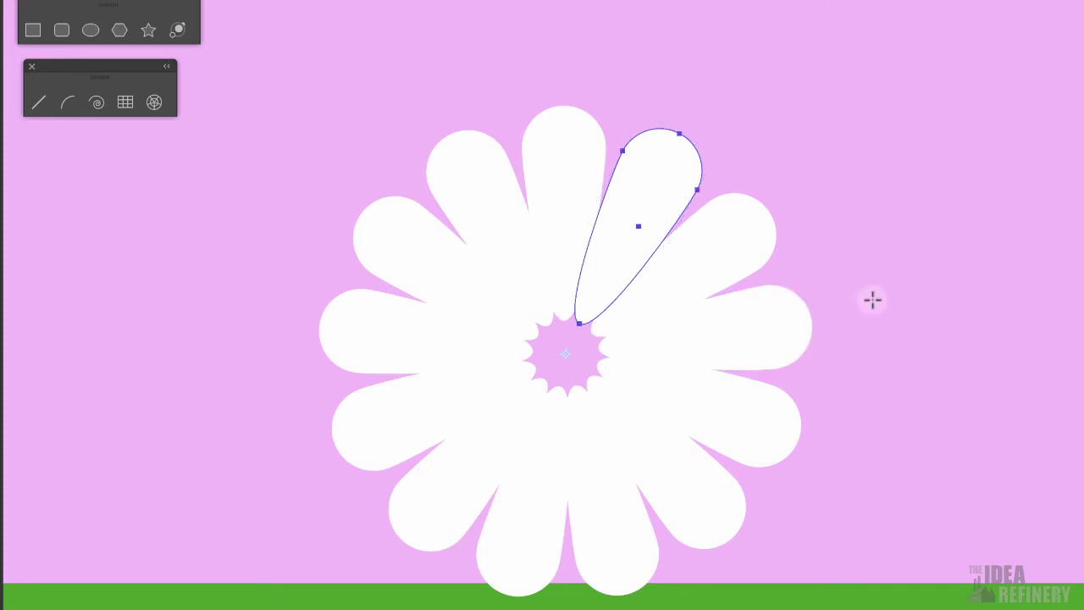
{"action": "left_click", "coordinate": [93, 31]}
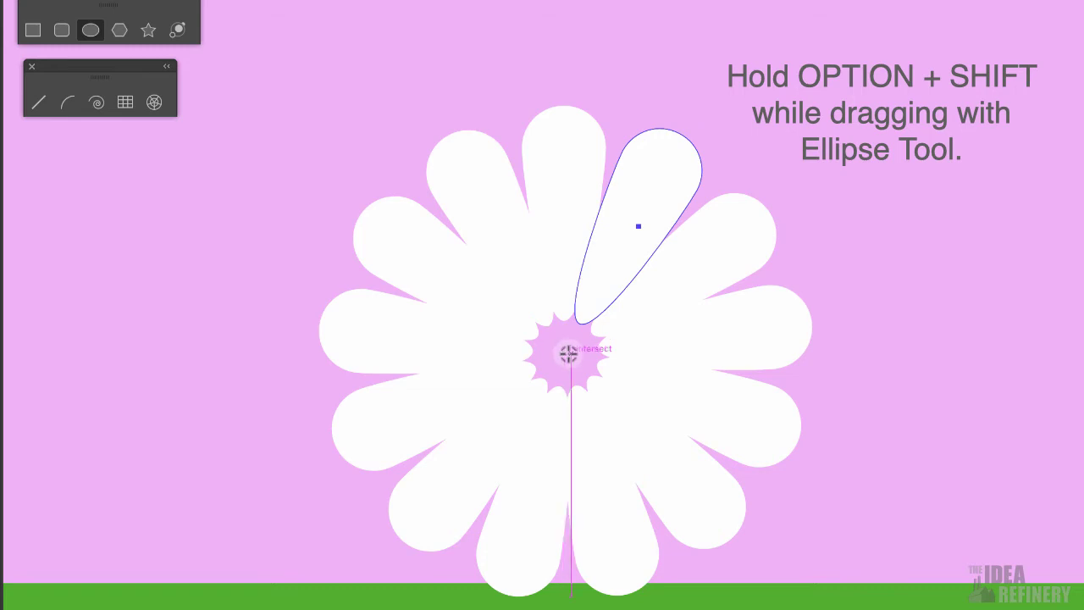
{"action": "left_click_drag", "start_coordinate": [569, 354], "coordinate": [626, 359]}
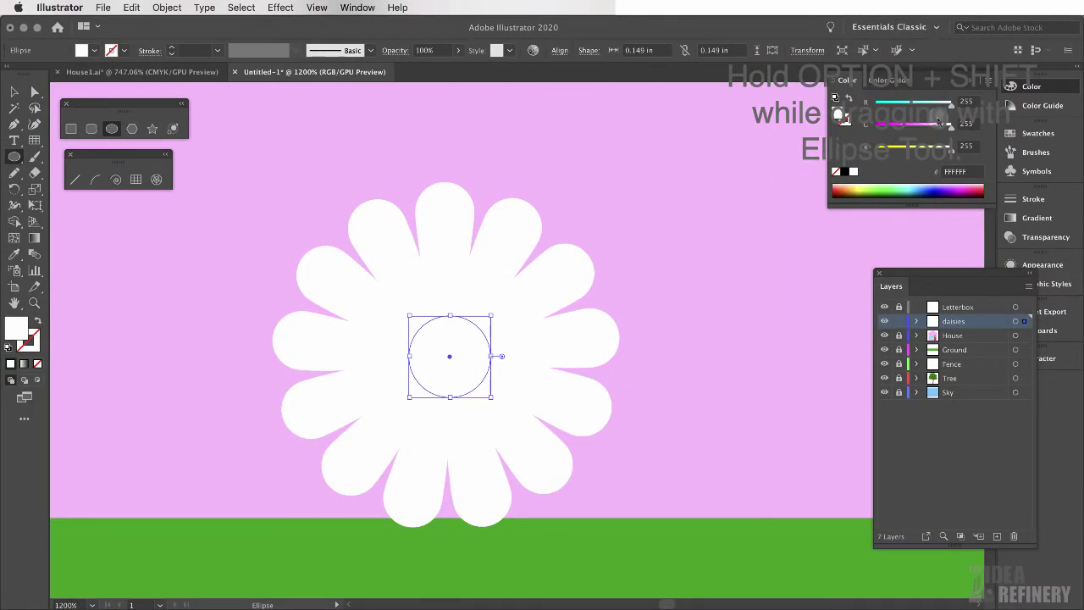
{"action": "left_click", "coordinate": [846, 188]}
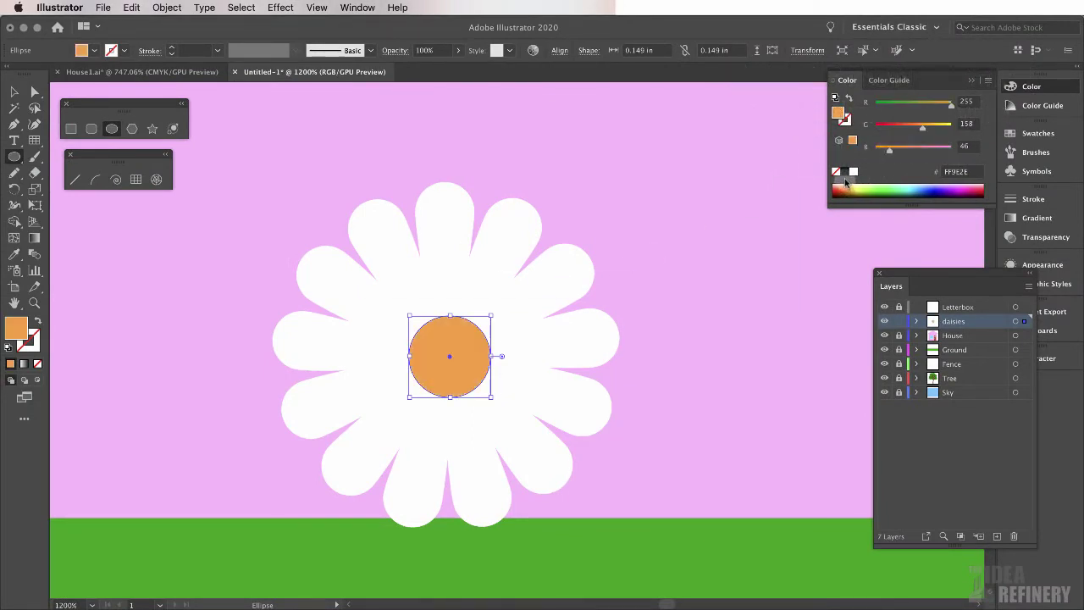
Select all the petals together with the orange center and group them into one daisy
{"action": "left_click", "coordinate": [14, 91]}
{"action": "left_click", "coordinate": [14, 91]}
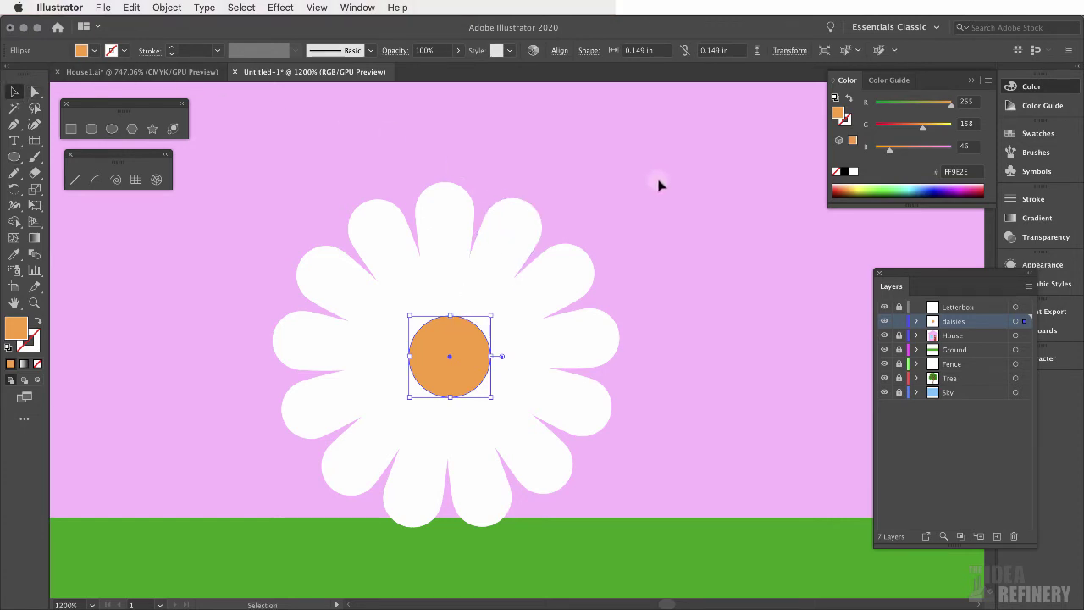
{"action": "left_click_drag", "start_coordinate": [661, 182], "coordinate": [251, 530]}
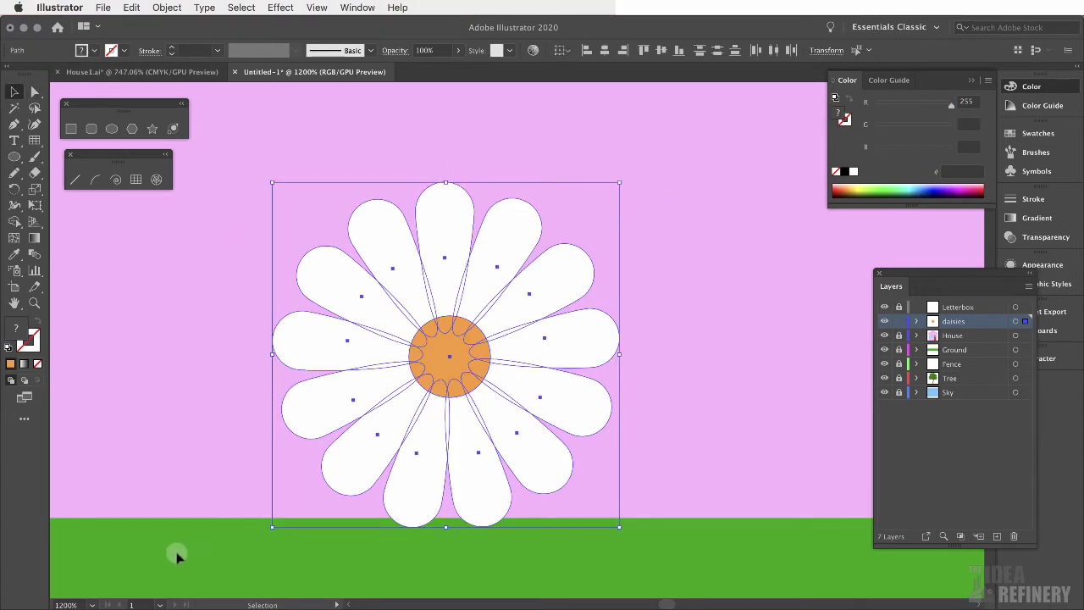
{"action": "key", "text": "a"}
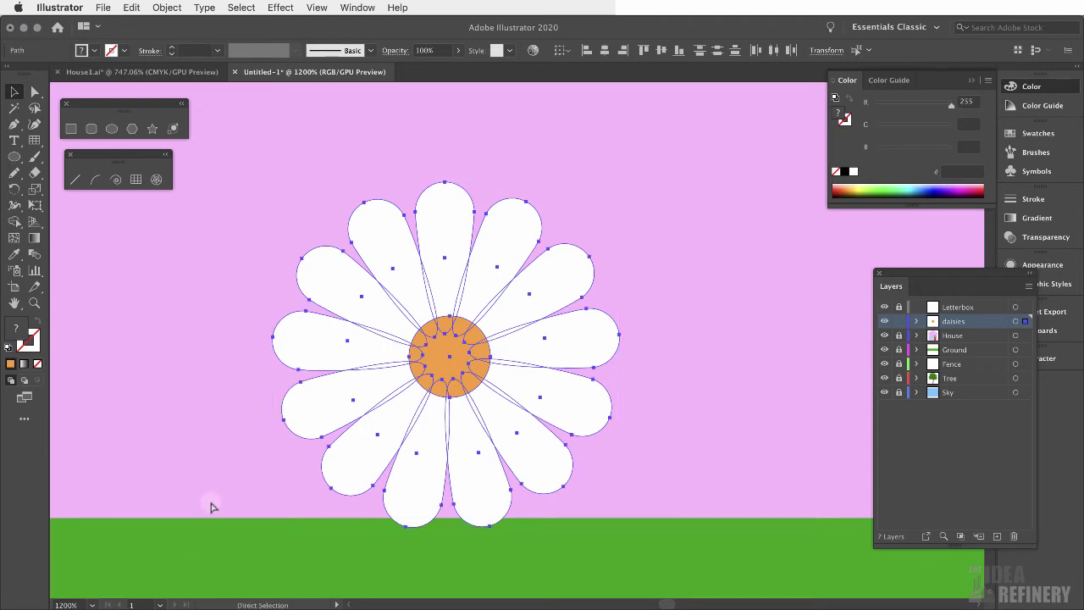
{"action": "key", "text": "v"}
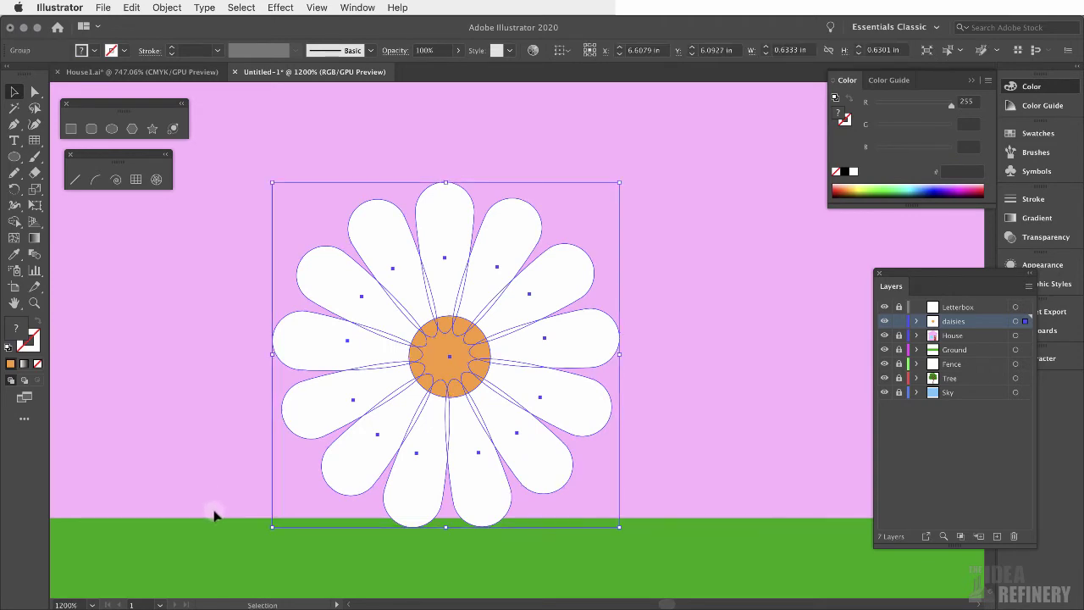
{"action": "key", "text": "super+minus"}
{"action": "key", "text": "super+minus"}
Scale the daisy group down proportionally to about 0.42 in wide and move it up to just below the window
{"action": "left_click", "coordinate": [161, 435]}
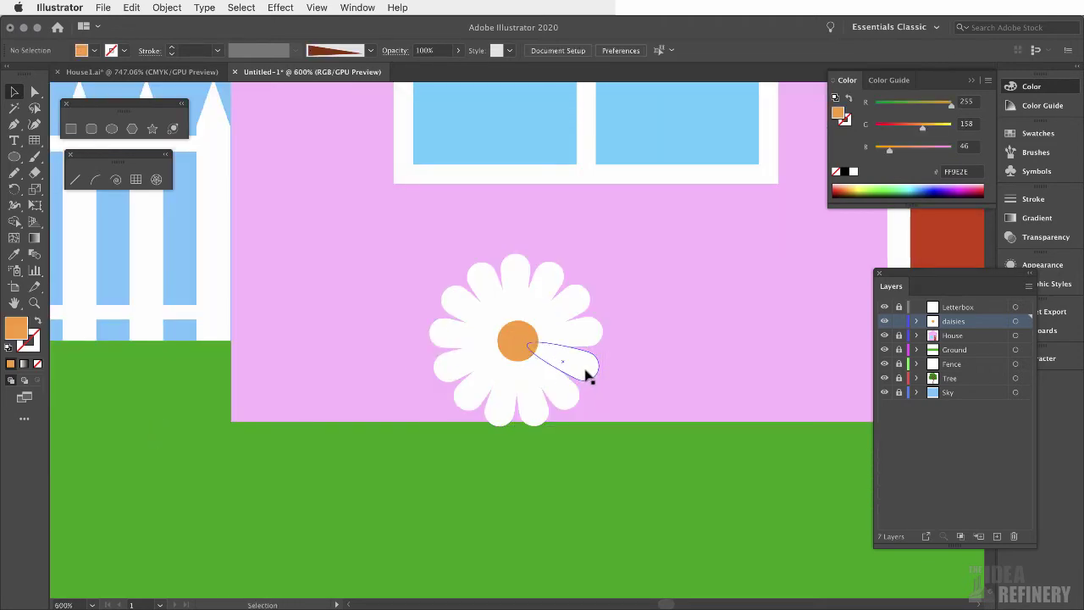
{"action": "left_click", "coordinate": [591, 378]}
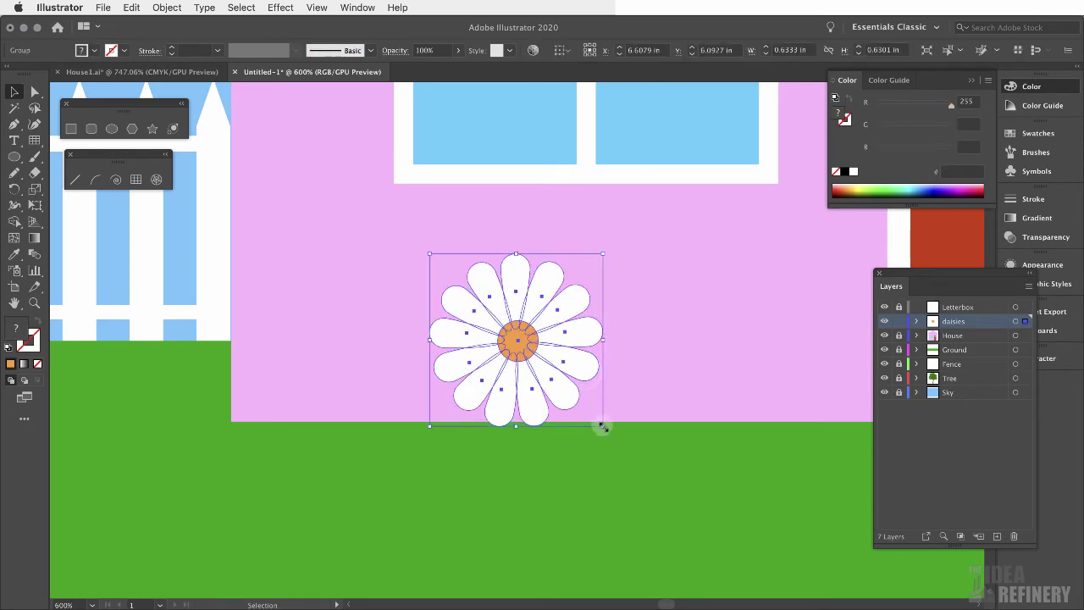
{"action": "left_click_drag", "start_coordinate": [603, 426], "coordinate": [559, 368]}
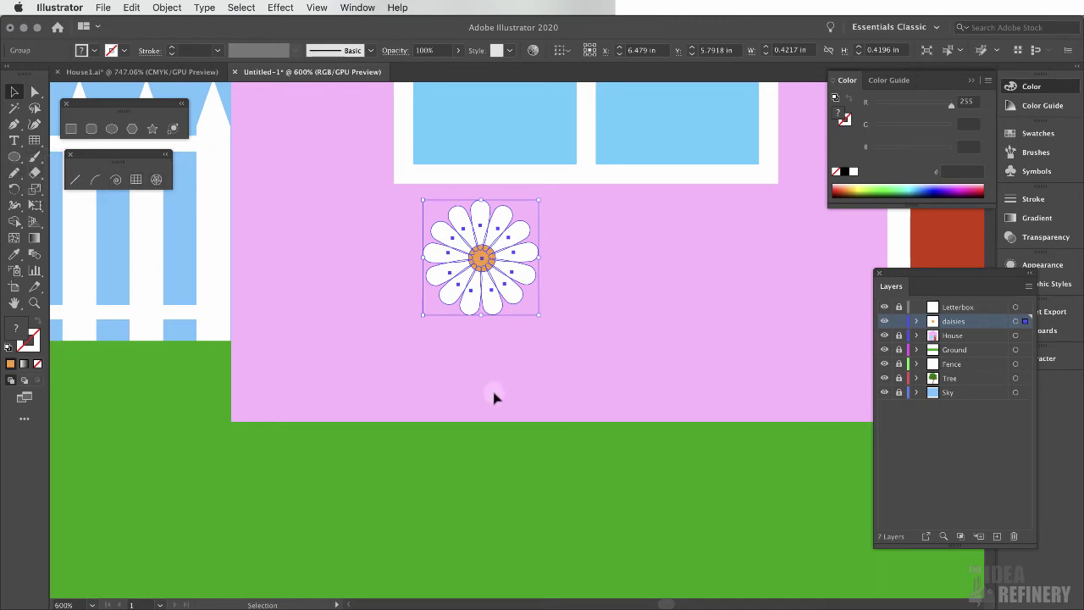
Switch to the Pencil tool and set its options to Fidelity midway between Accurate and Smooth, with Fill new pencil strokes enabled
{"action": "left_click", "coordinate": [14, 173]}
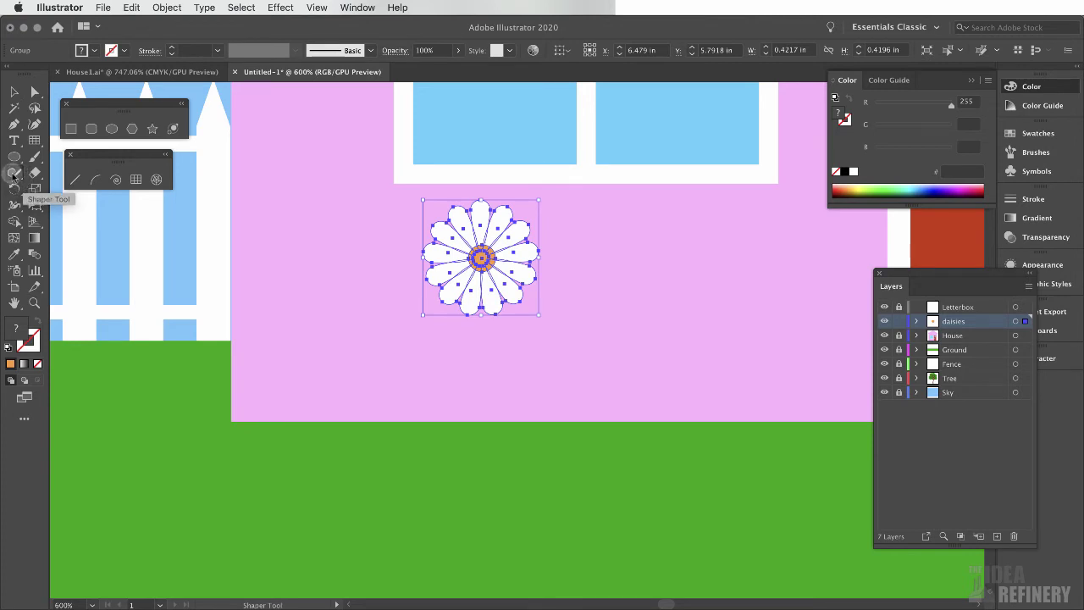
{"action": "left_click", "coordinate": [14, 173]}
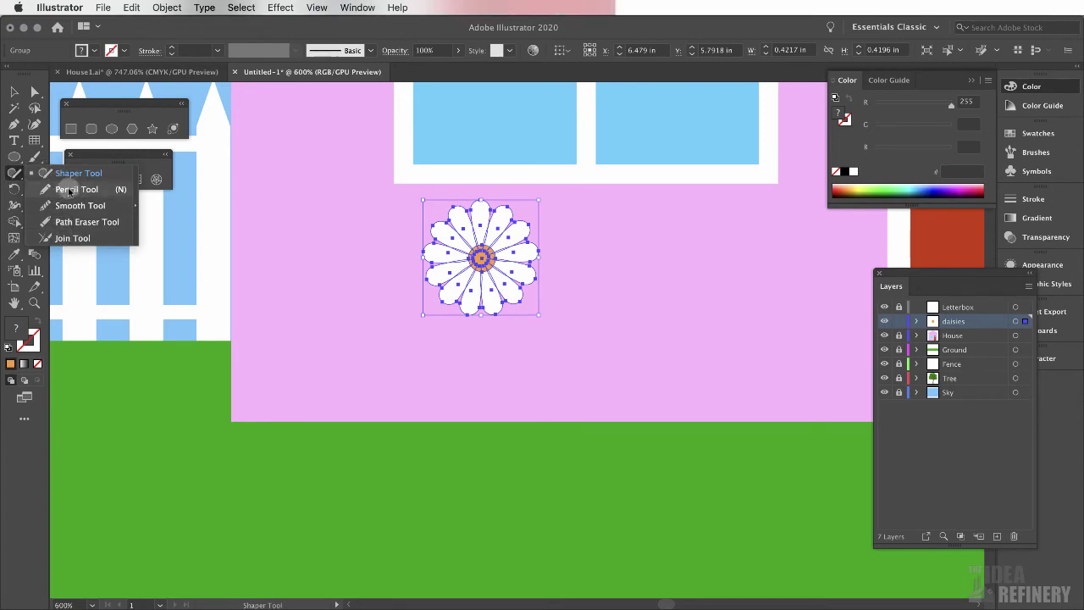
{"action": "left_click", "coordinate": [67, 188]}
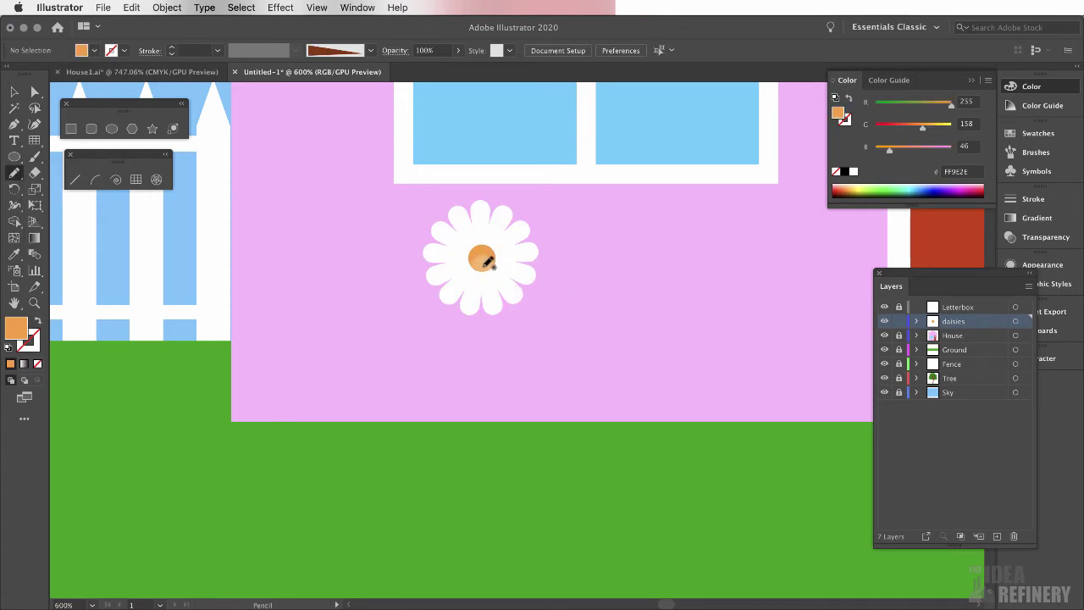
{"action": "double_click", "coordinate": [15, 174]}
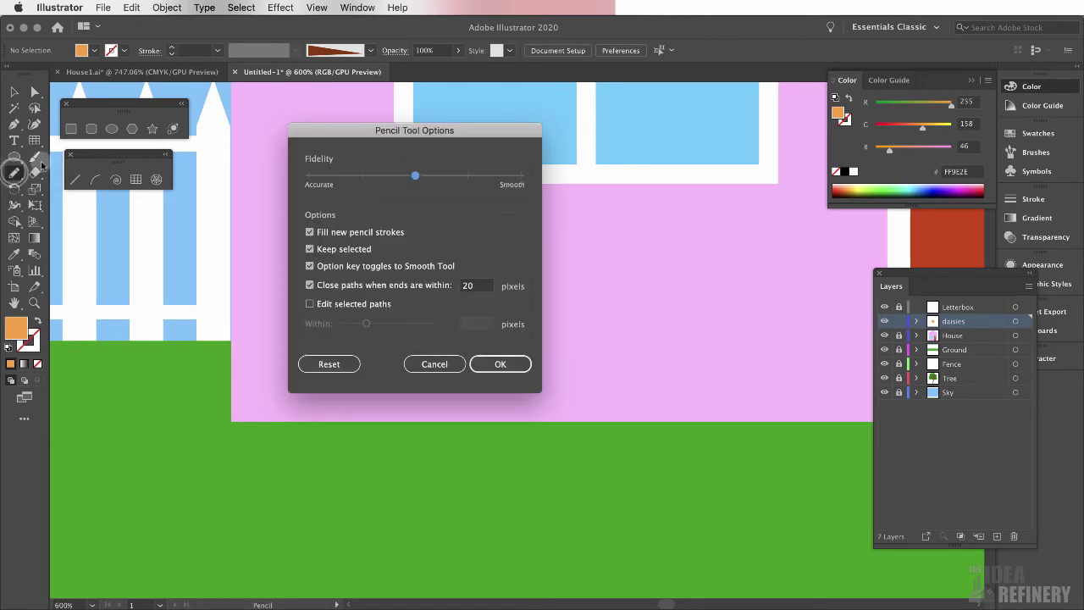
{"action": "left_click_drag", "start_coordinate": [503, 126], "coordinate": [544, 162]}
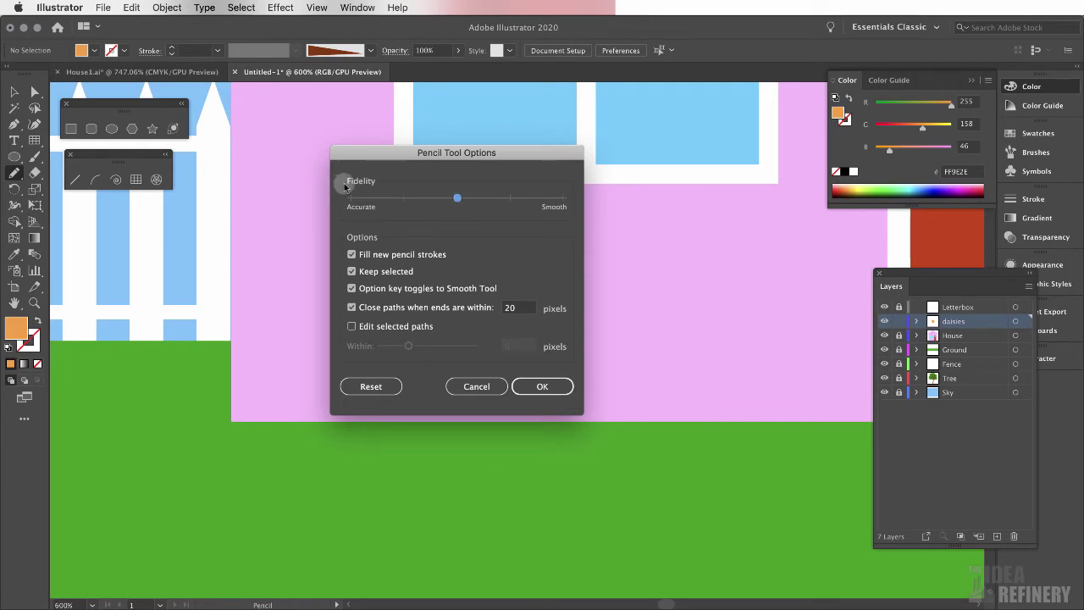
{"action": "left_click_drag", "start_coordinate": [459, 200], "coordinate": [553, 208]}
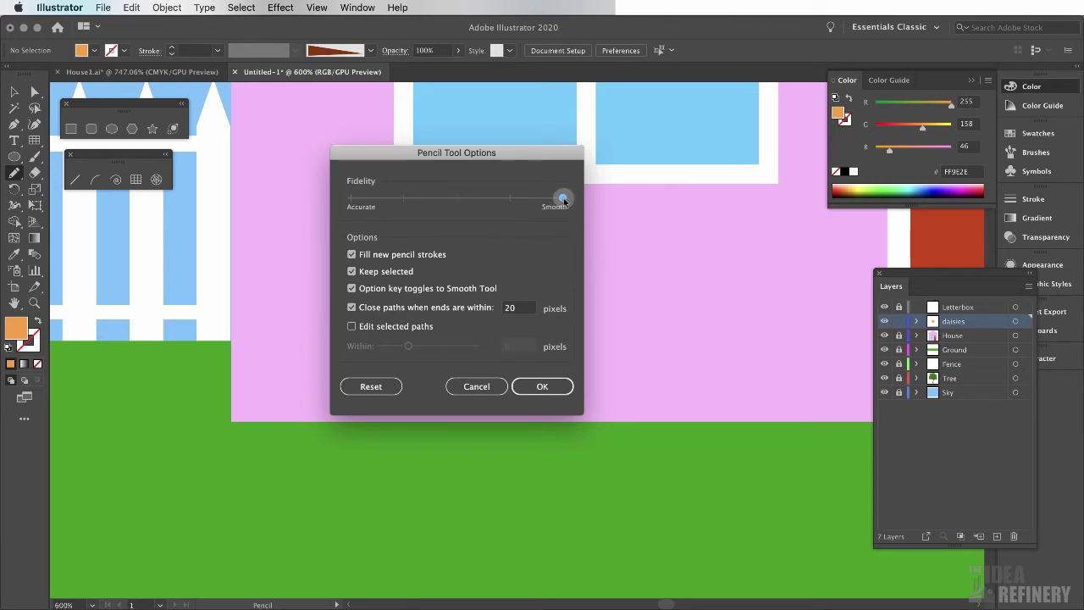
{"action": "left_click_drag", "start_coordinate": [564, 198], "coordinate": [351, 200]}
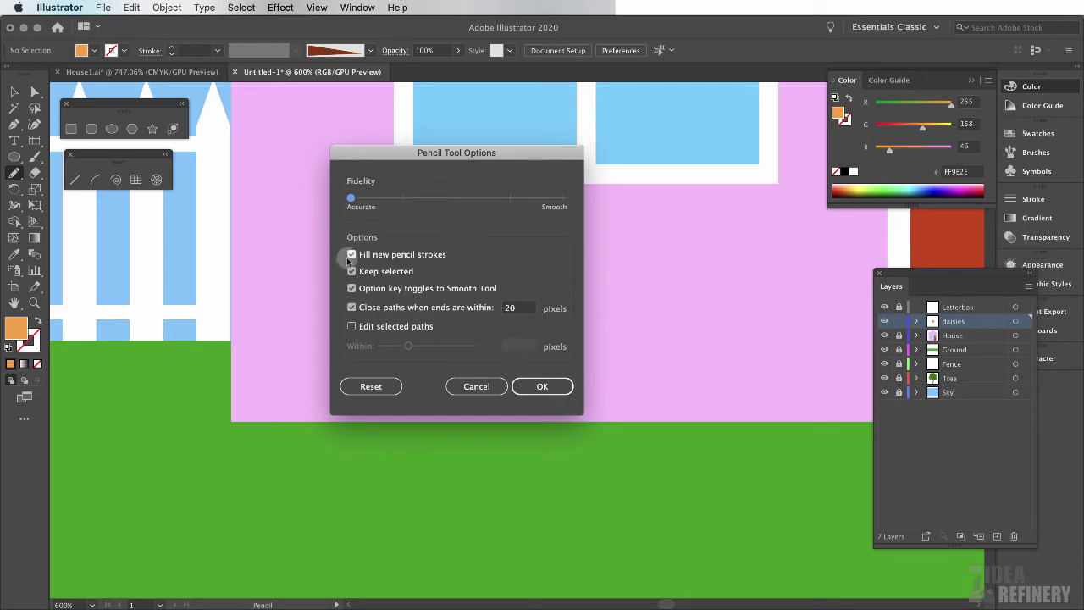
{"action": "left_click_drag", "start_coordinate": [352, 197], "coordinate": [457, 198]}
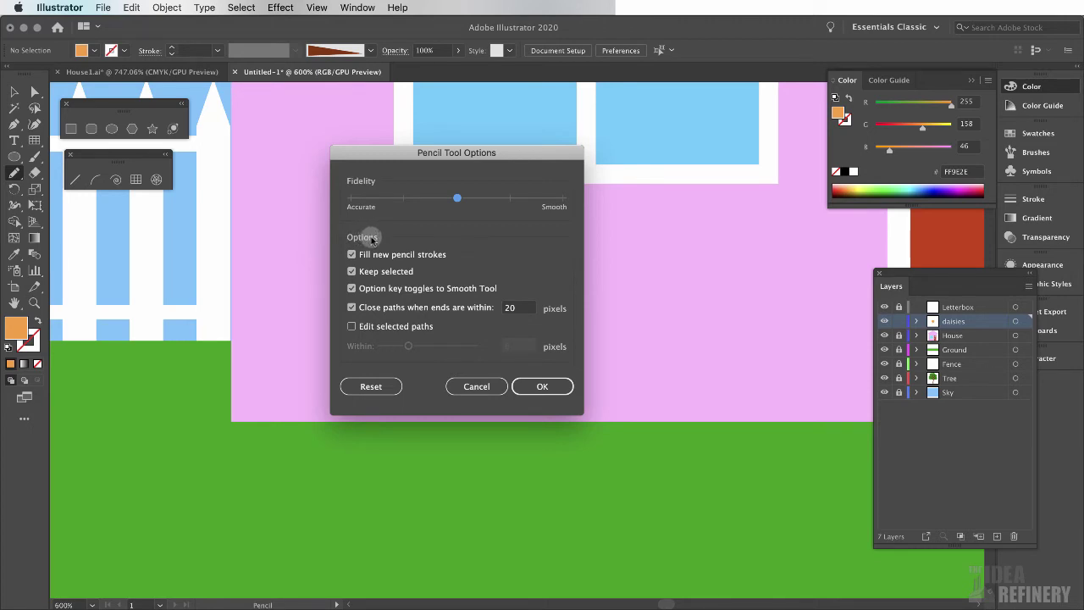
{"action": "left_click", "coordinate": [352, 254]}
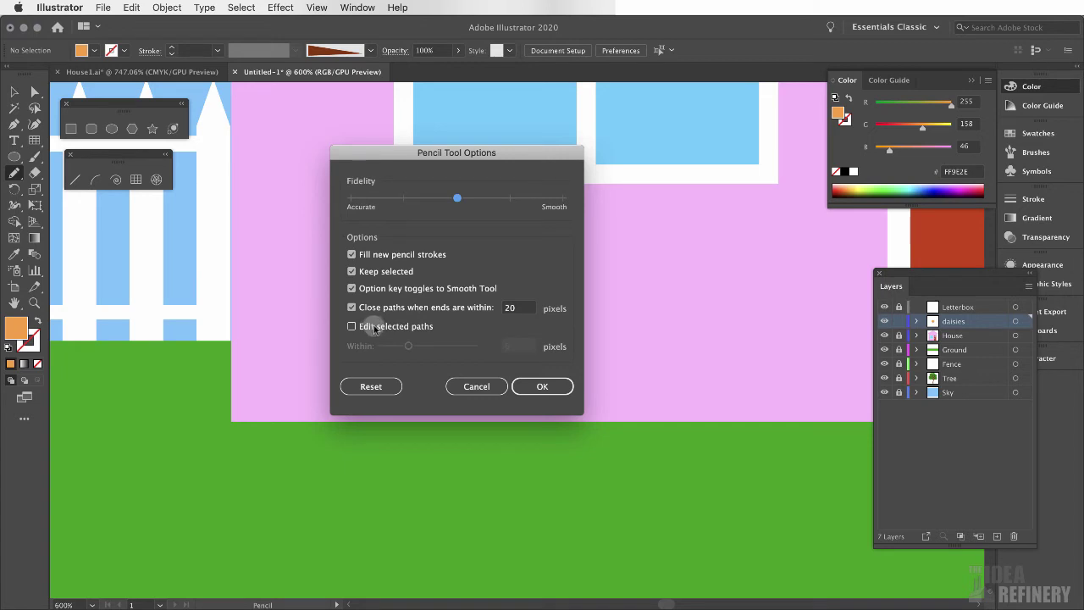
{"action": "left_click", "coordinate": [547, 387]}
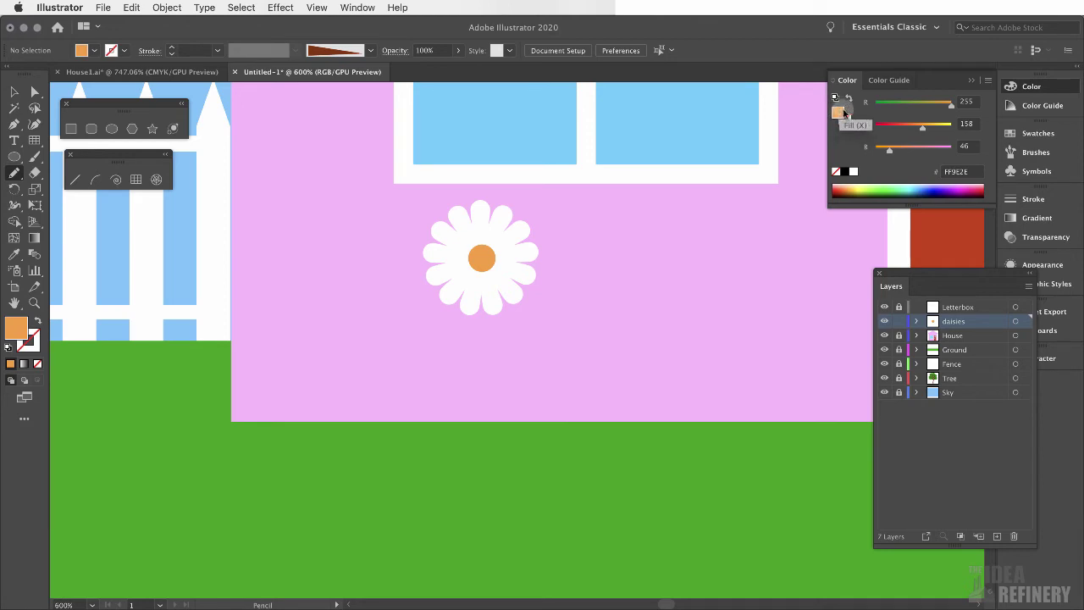
With no fill and a green 00A251 stroke, draw a curved stem about 0.63 in tall from the daisy's center down into the grass
{"action": "left_click", "coordinate": [836, 173]}
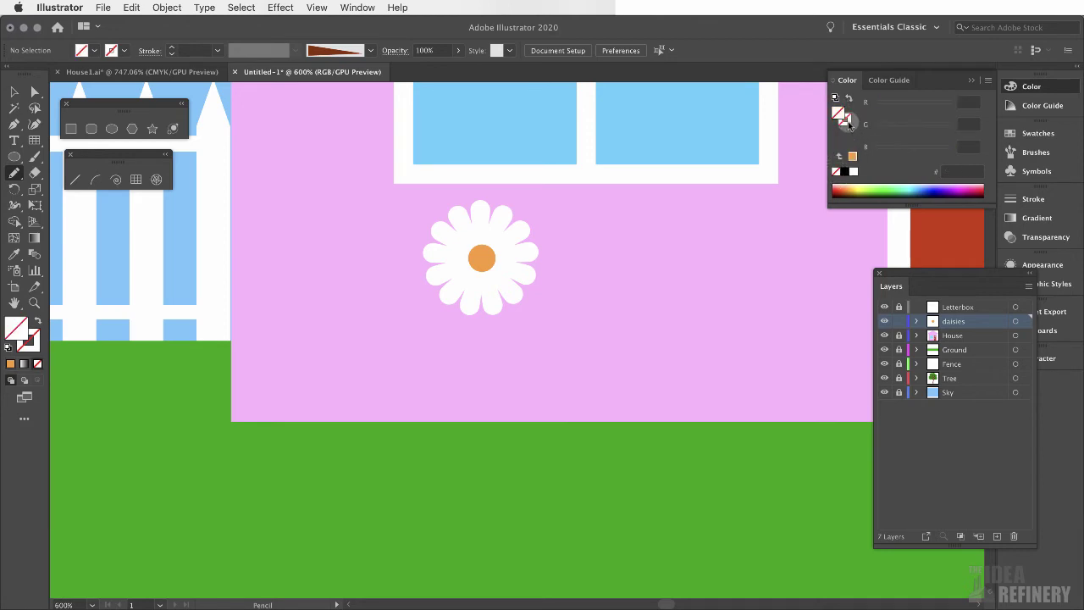
{"action": "left_click", "coordinate": [846, 121]}
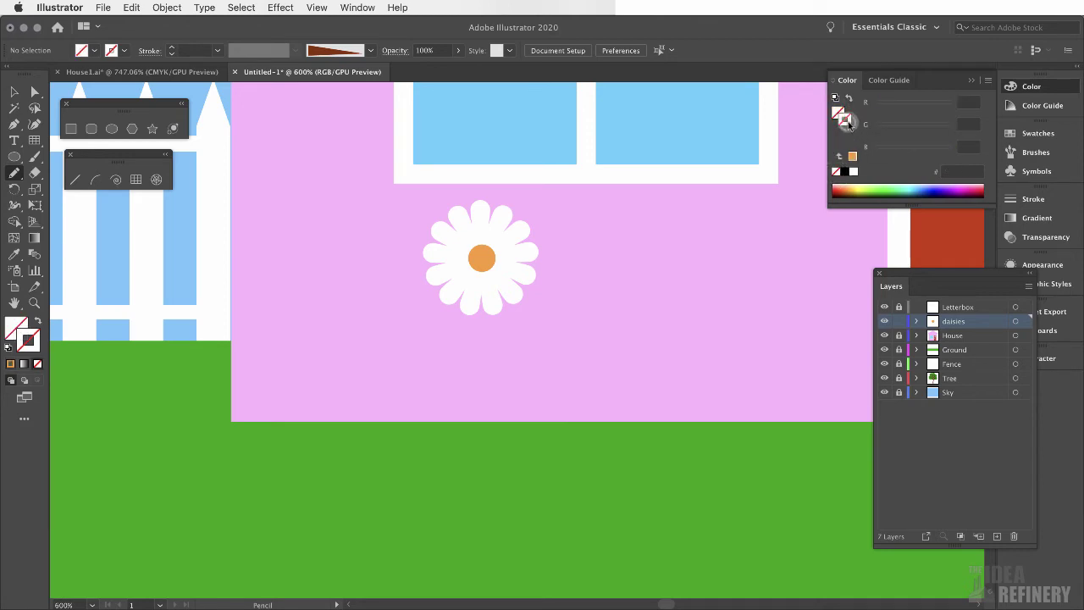
{"action": "left_click", "coordinate": [895, 191]}
{"action": "mouse_move", "coordinate": [483, 263]}
{"action": "left_mouse_down"}
{"action": "mouse_move", "coordinate": [494, 308]}
{"action": "mouse_move", "coordinate": [485, 436]}
{"action": "left_mouse_up"}
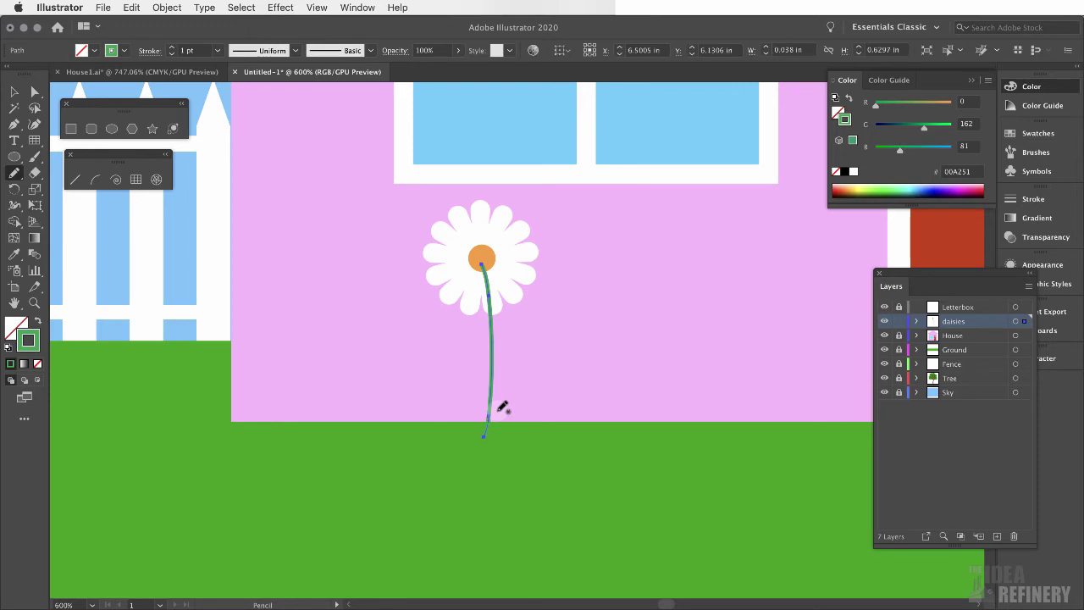
Set the stem's stroke weight to 2 pt and send the stem to the back, behind the petals
{"action": "left_click", "coordinate": [1033, 199]}
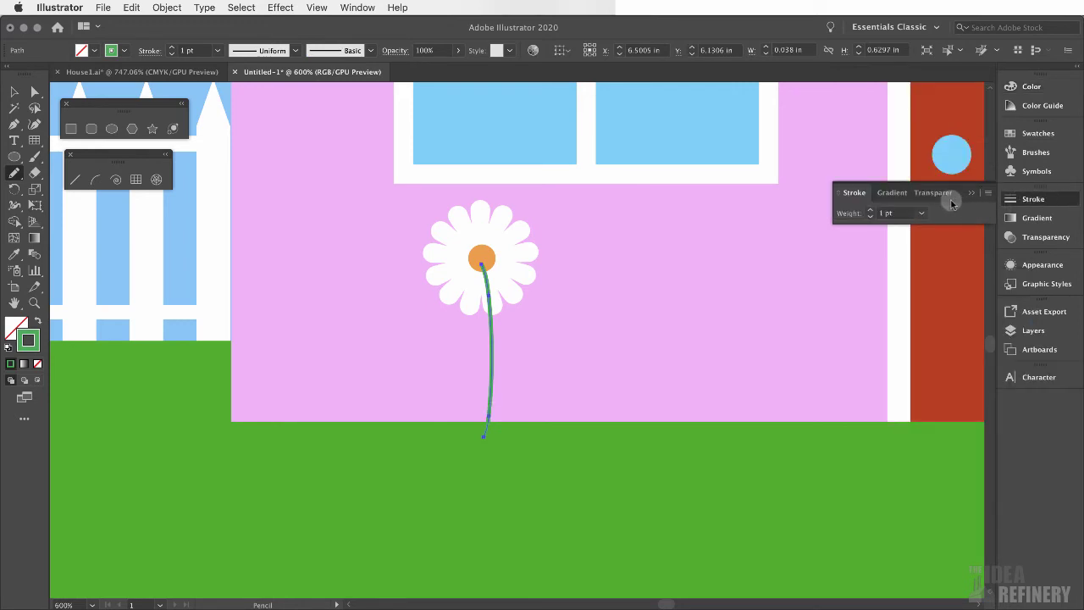
{"action": "left_click", "coordinate": [870, 210]}
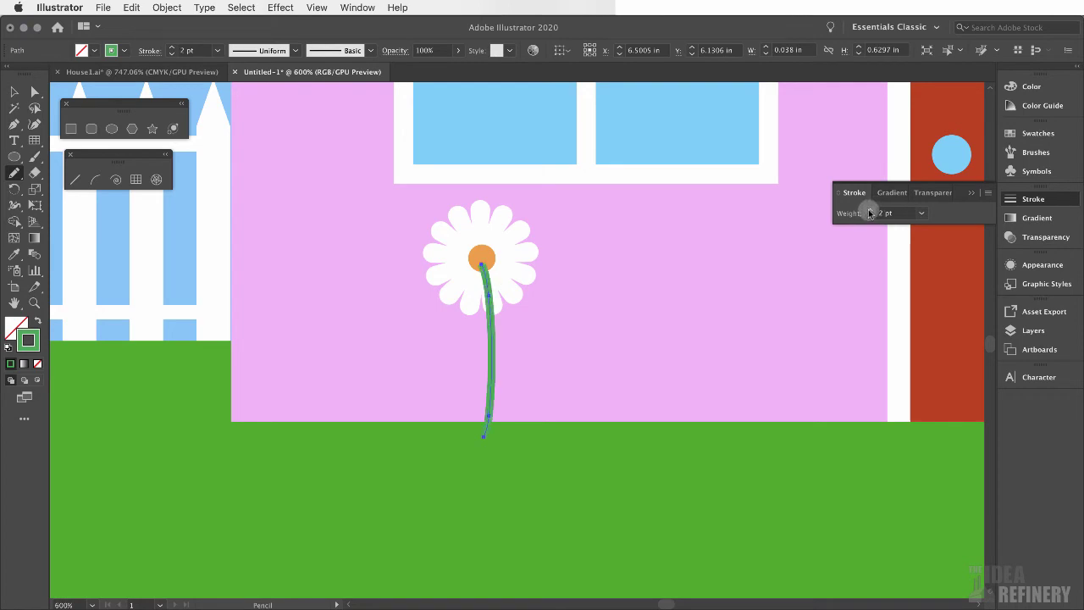
{"action": "key", "text": "v"}
{"action": "left_click", "coordinate": [176, 8]}
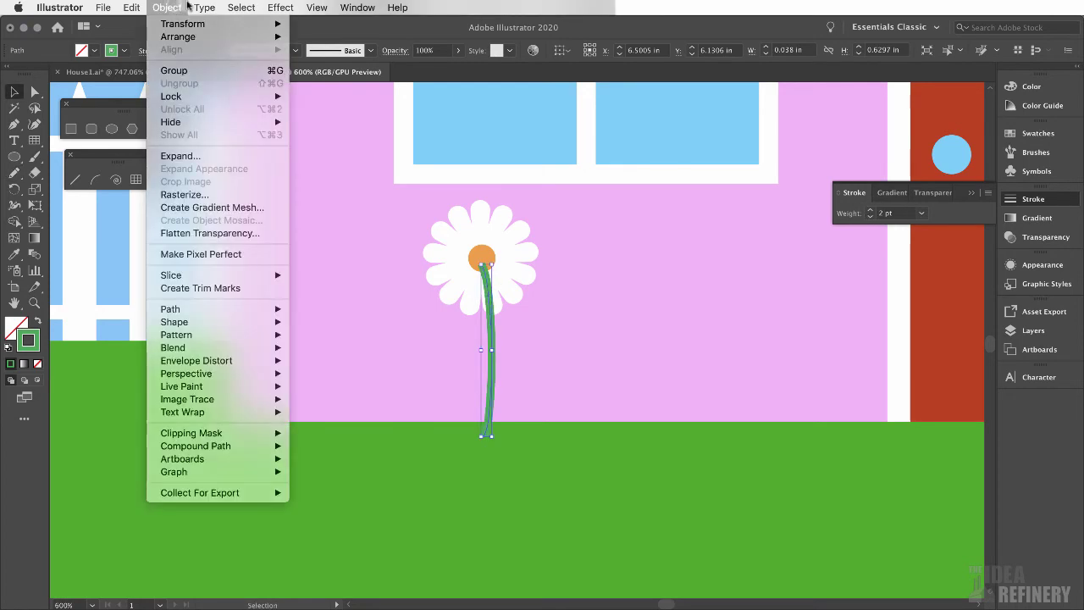
{"action": "left_click", "coordinate": [186, 7]}
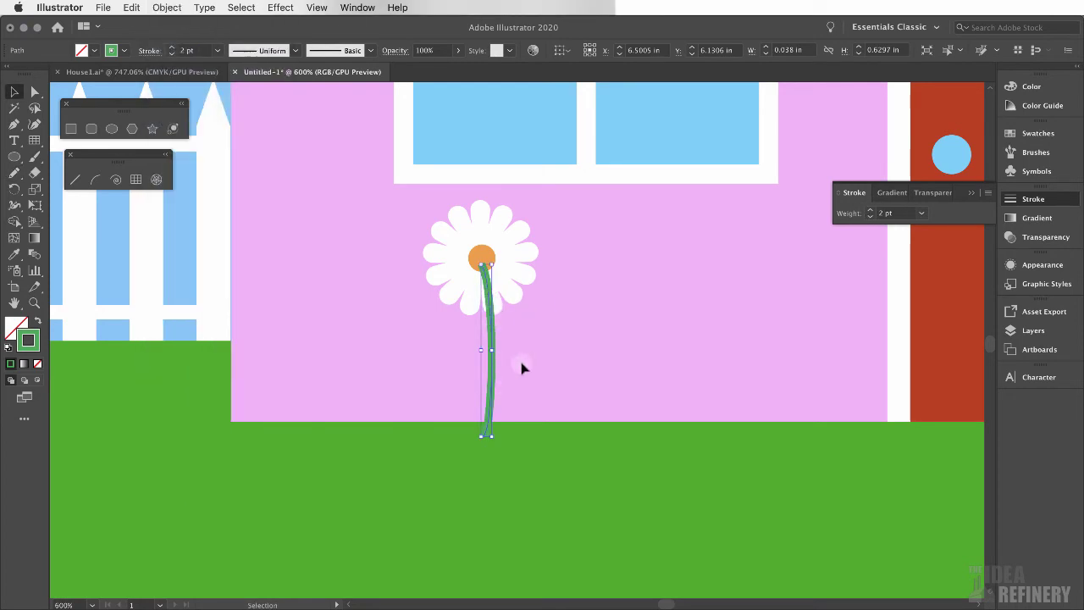
{"action": "left_click", "coordinate": [167, 7]}
{"action": "mouse_move", "coordinate": [182, 37]}
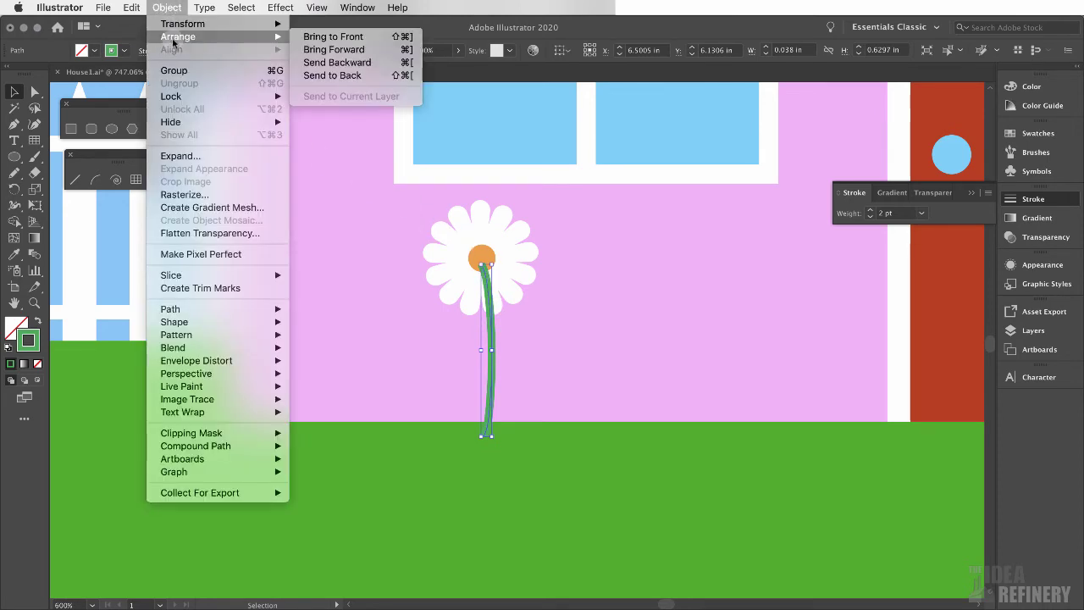
{"action": "left_click", "coordinate": [322, 76]}
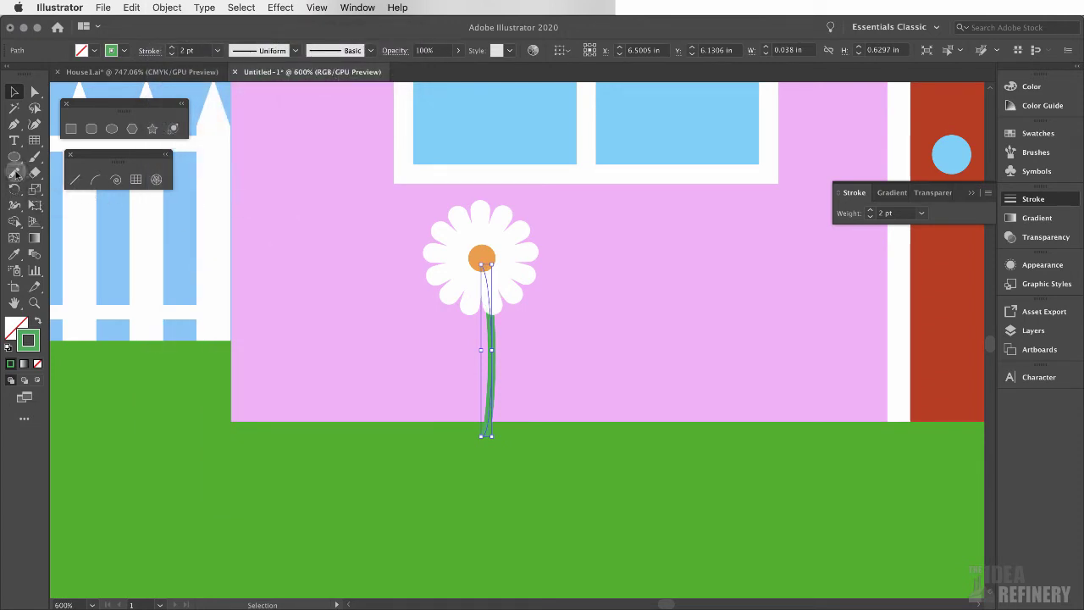
Draw two green-filled leaves without stroke at the stem's base, about 0.29 by 0.34 in on its right and 0.22 by 0.27 in on its left
{"action": "left_click", "coordinate": [15, 173]}
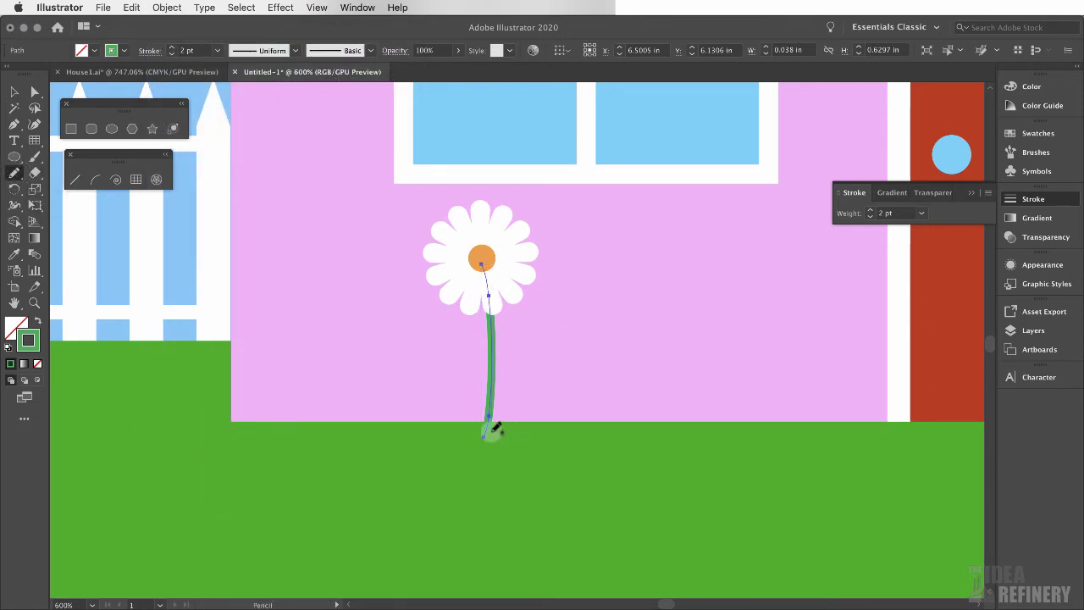
{"action": "mouse_move", "coordinate": [491, 432]}
{"action": "left_mouse_down"}
{"action": "mouse_move", "coordinate": [536, 367]}
{"action": "mouse_move", "coordinate": [576, 343]}
{"action": "mouse_move", "coordinate": [554, 403]}
{"action": "mouse_move", "coordinate": [493, 434]}
{"action": "left_mouse_up"}
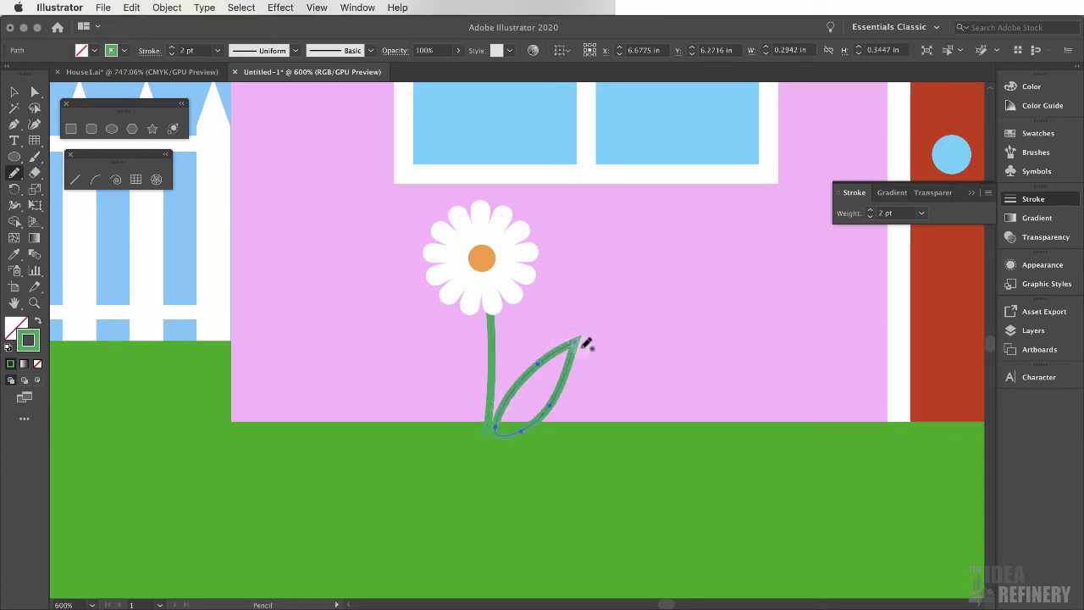
{"action": "left_click", "coordinate": [1038, 89]}
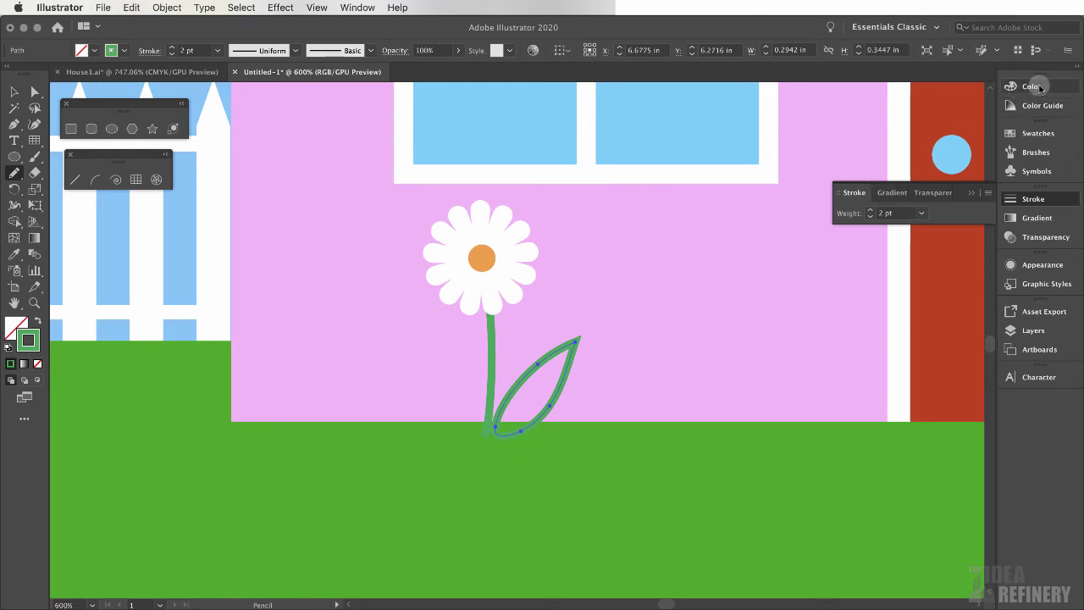
{"action": "left_click", "coordinate": [1038, 87]}
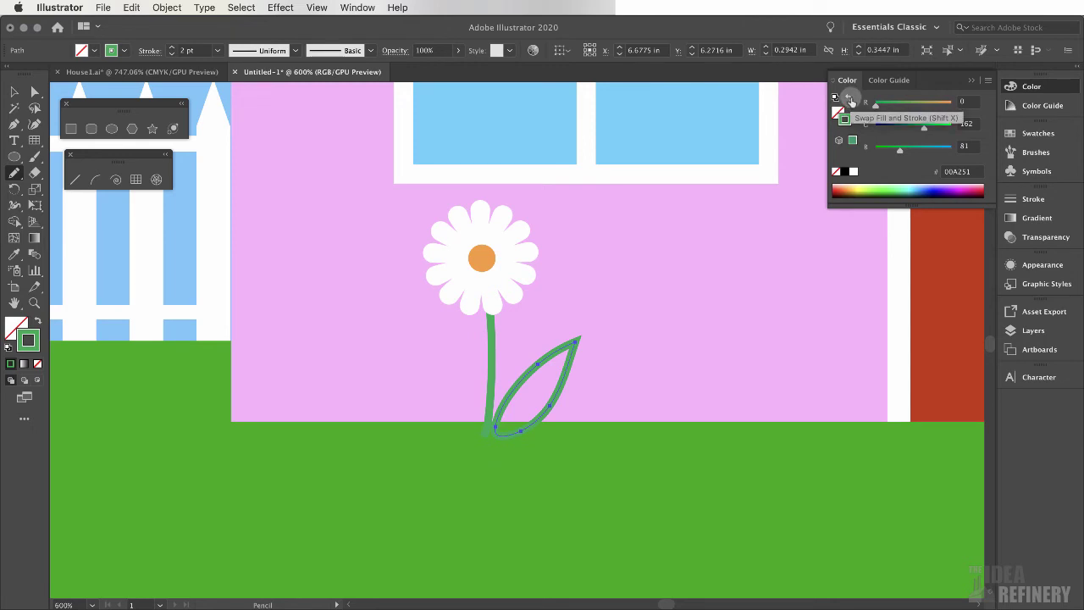
{"action": "left_click", "coordinate": [849, 100]}
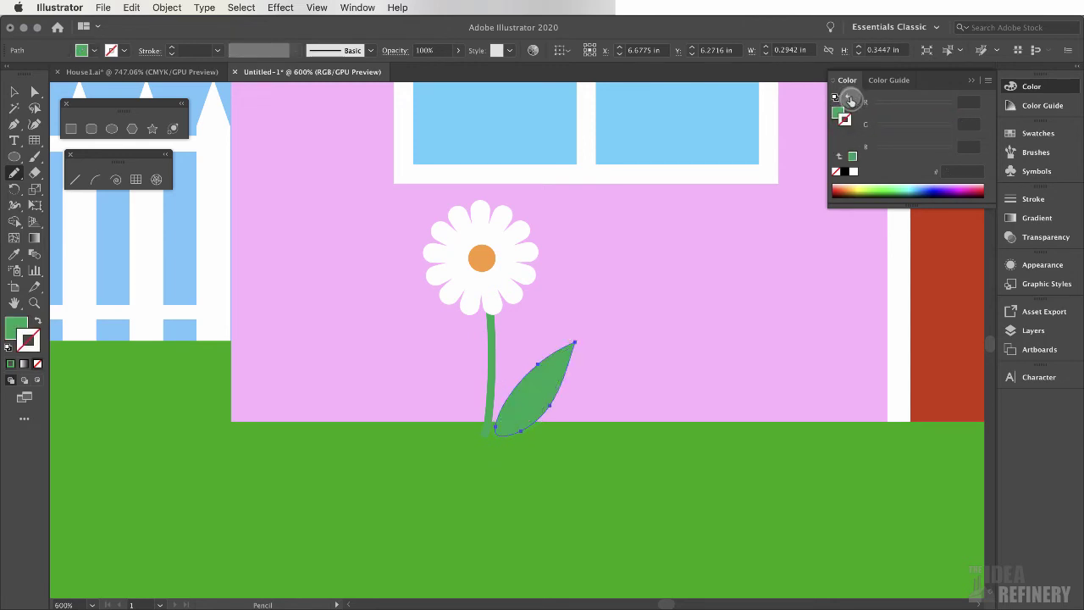
{"action": "mouse_move", "coordinate": [485, 428]}
{"action": "left_mouse_down"}
{"action": "mouse_move", "coordinate": [467, 378]}
{"action": "mouse_move", "coordinate": [431, 356]}
{"action": "mouse_move", "coordinate": [483, 429]}
{"action": "left_mouse_up"}
Select both leaves, the stem and the flower head, and group them into one daisy
{"action": "left_click", "coordinate": [15, 92]}
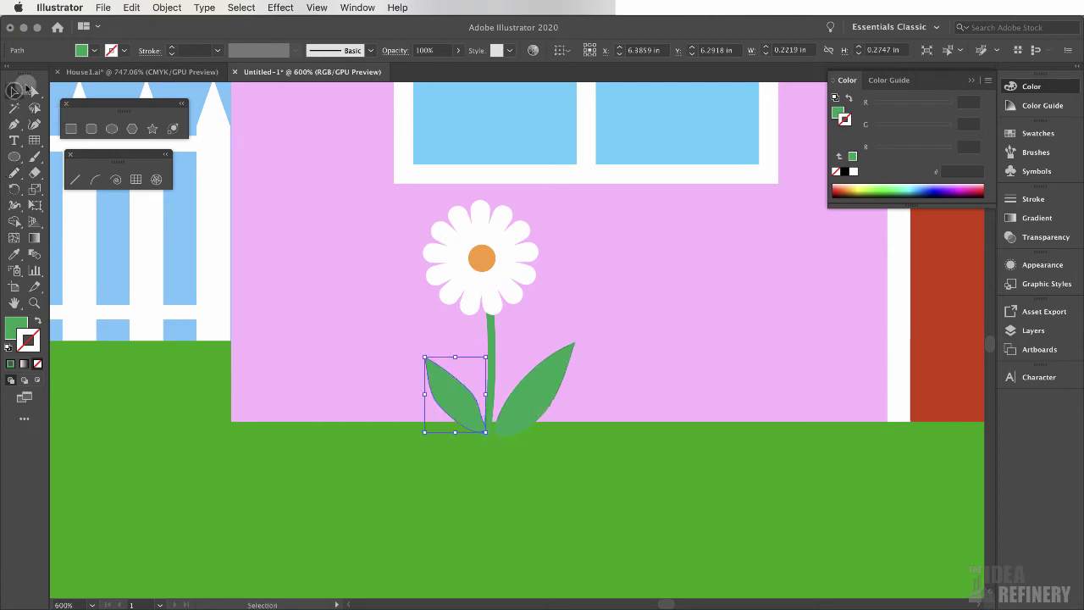
{"action": "left_click", "coordinate": [492, 343], "text": "shift"}
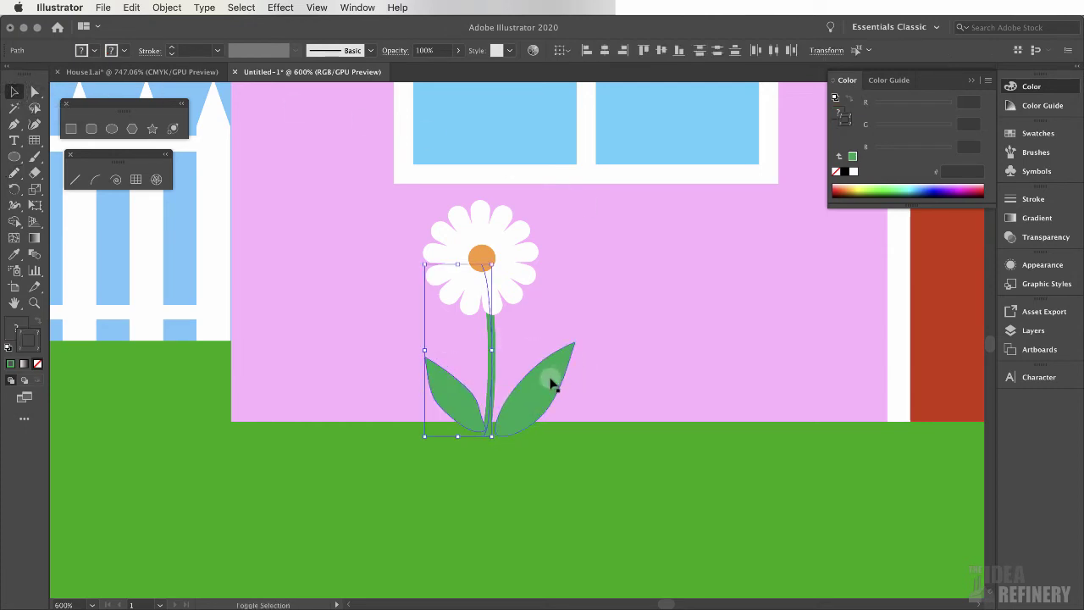
{"action": "left_click", "coordinate": [559, 373], "text": "shift"}
{"action": "left_click", "coordinate": [514, 252], "text": "shift"}
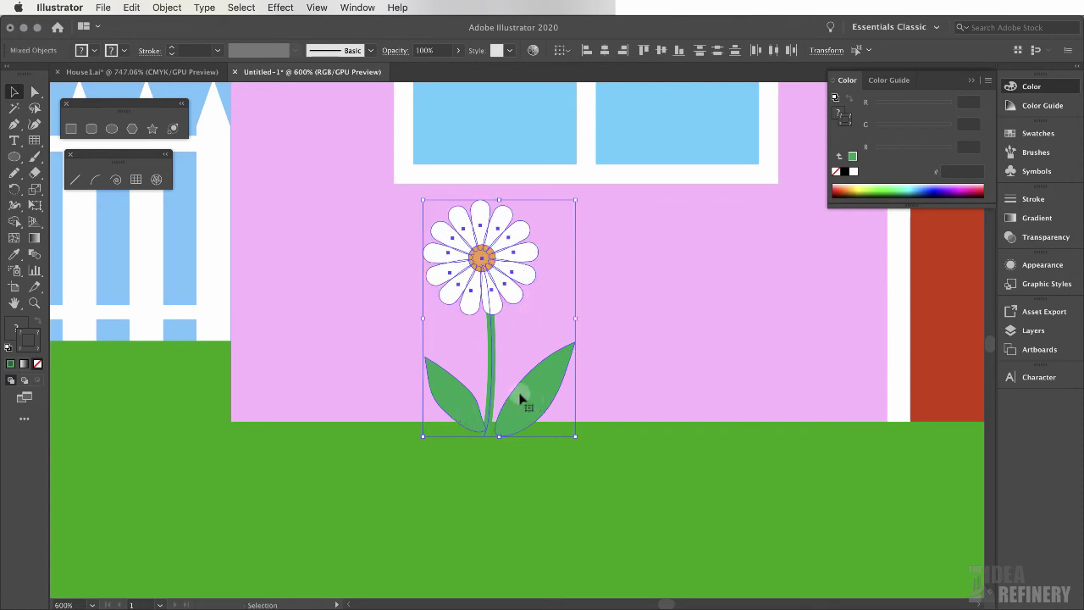
{"action": "left_click", "coordinate": [166, 9]}
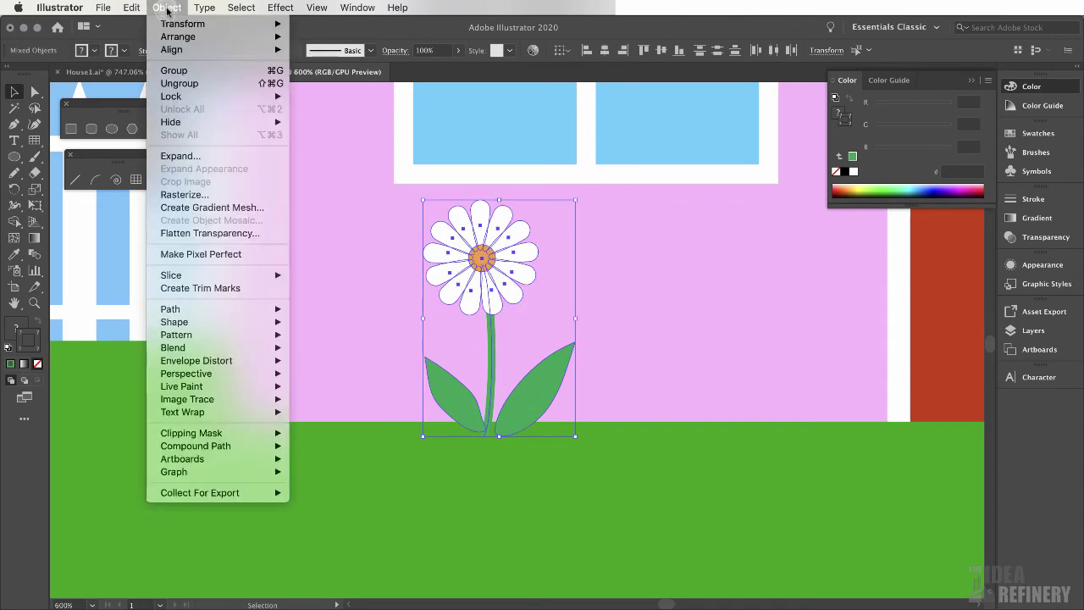
{"action": "left_click", "coordinate": [185, 74]}
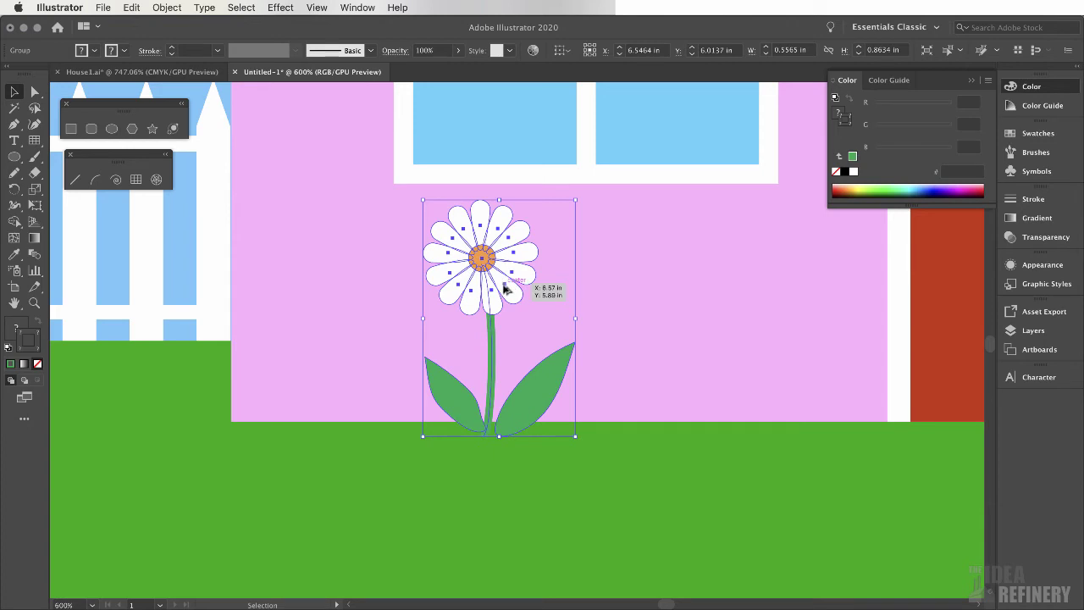
Place four smaller copies of the daisy along the base of the house wall, one left of the original and three to its right
{"action": "left_click_drag", "start_coordinate": [503, 290], "coordinate": [610, 286], "text": "alt"}
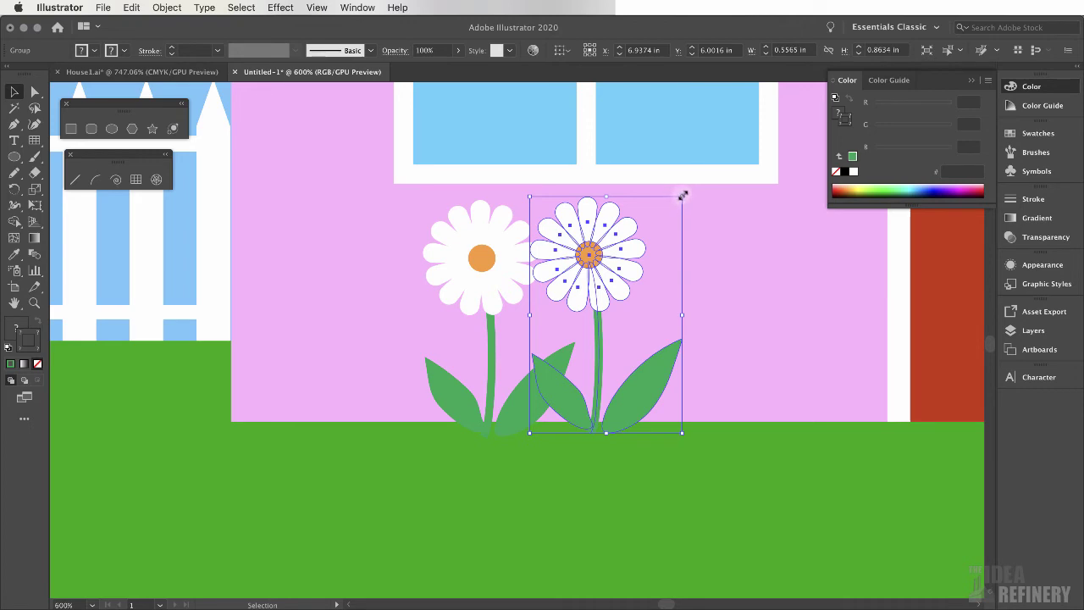
{"action": "left_click_drag", "start_coordinate": [682, 196], "coordinate": [641, 246]}
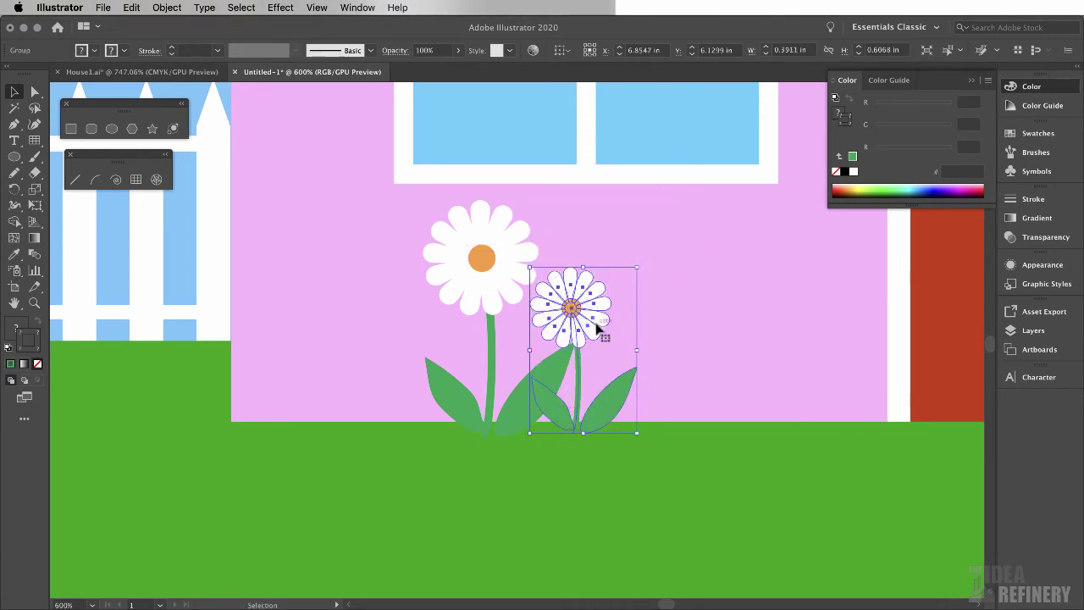
{"action": "left_click_drag", "start_coordinate": [600, 322], "coordinate": [438, 290]}
{"action": "left_click_drag", "start_coordinate": [378, 326], "coordinate": [699, 333]}
{"action": "left_click_drag", "start_coordinate": [700, 332], "coordinate": [768, 326]}
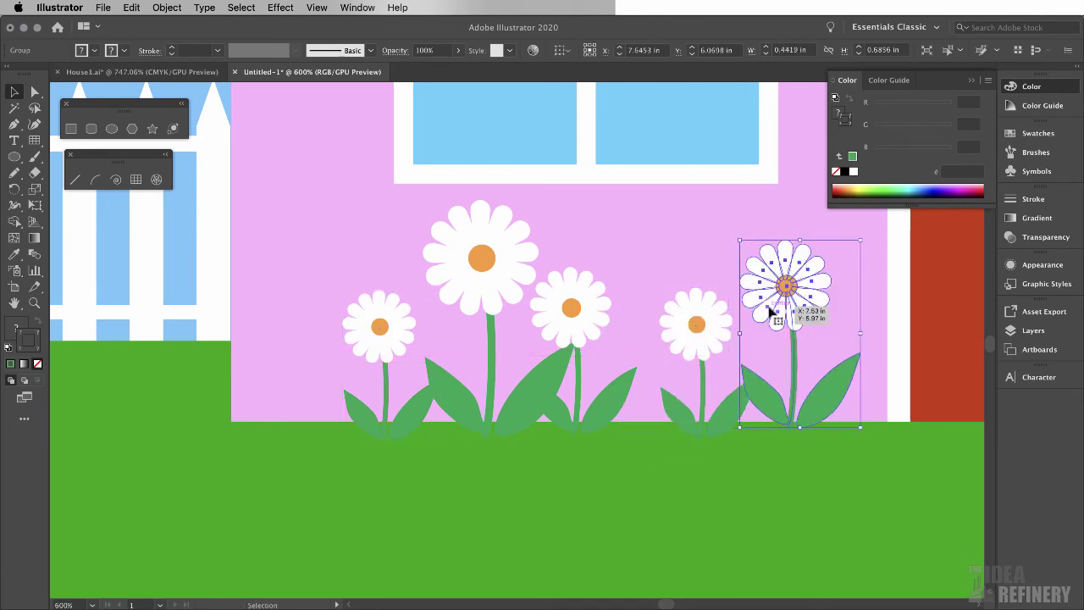
{"action": "key", "text": "super+0"}
{"action": "left_click", "coordinate": [921, 369]}
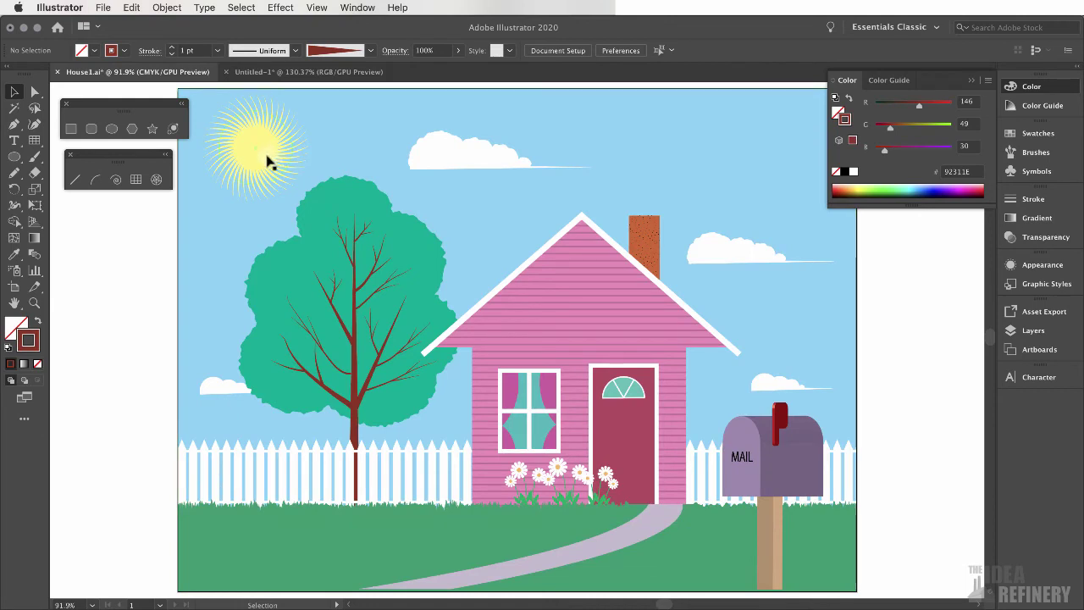
{"action": "left_click", "coordinate": [269, 163]}
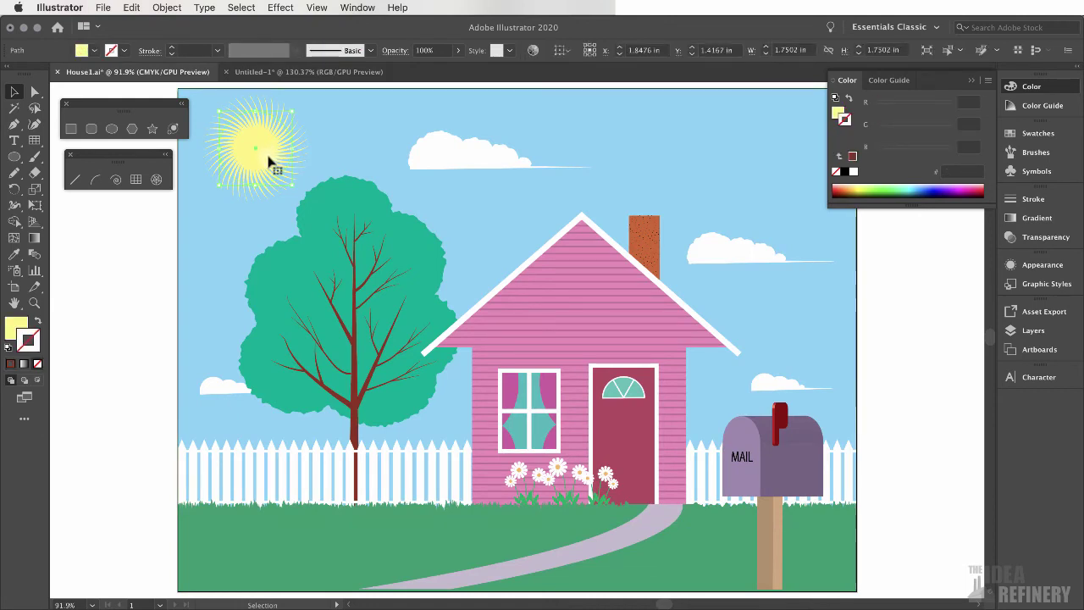
{"action": "left_click", "coordinate": [160, 235]}
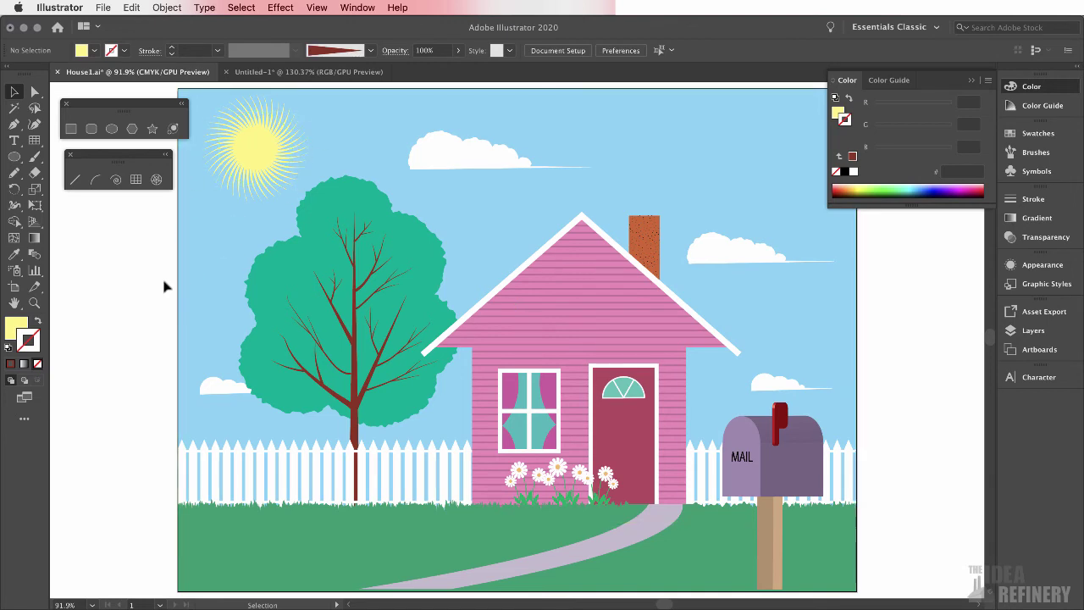
Switch to the Untitled-1 document, lock the daisies layer, and make the Sky layer active and unlocked
{"action": "left_click", "coordinate": [328, 72]}
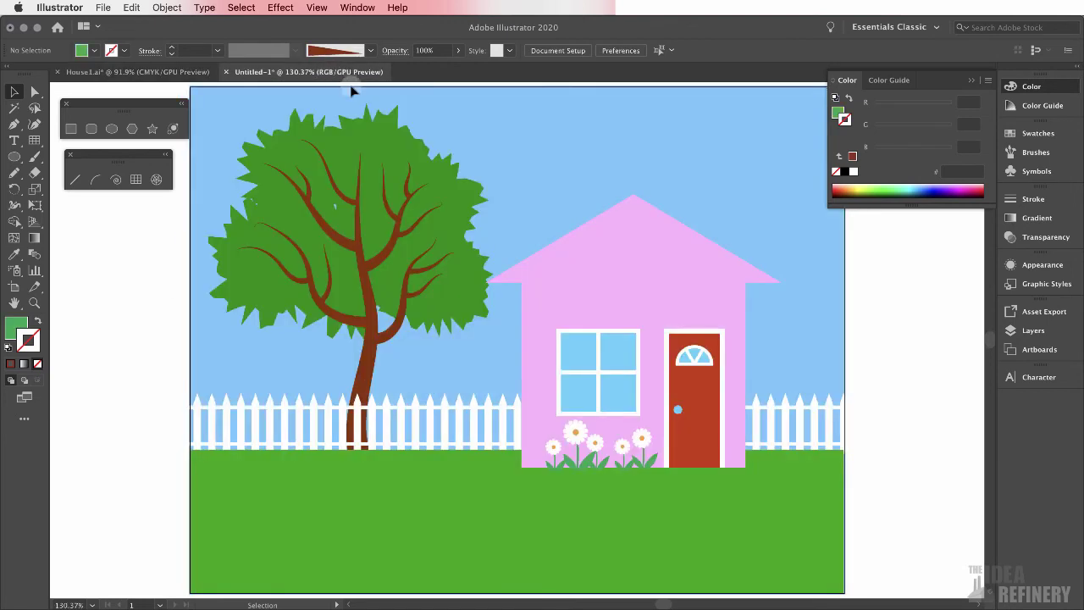
{"action": "left_click", "coordinate": [1035, 330]}
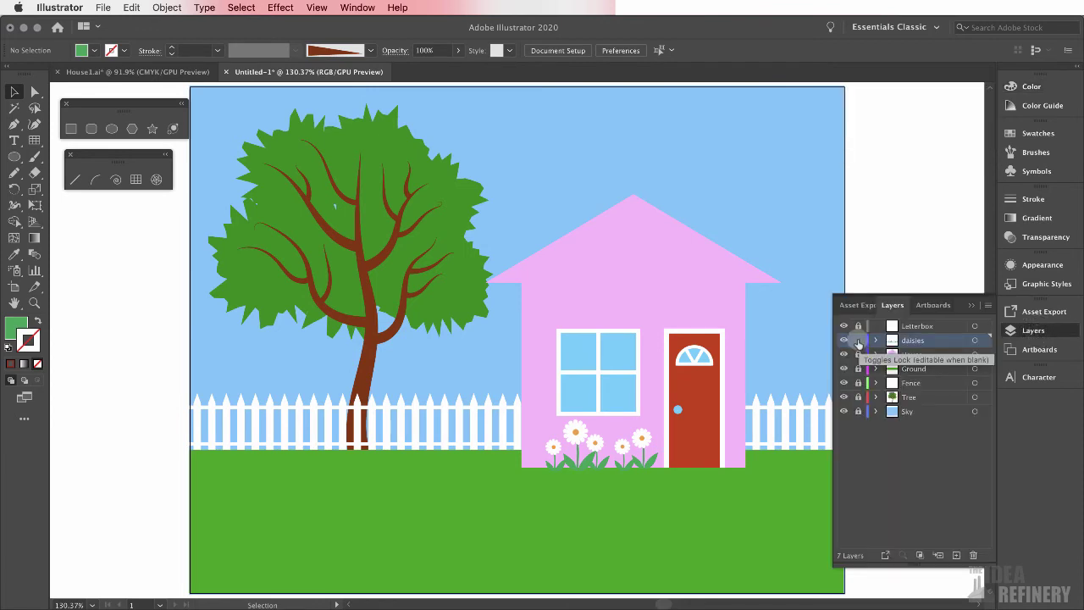
{"action": "left_click", "coordinate": [926, 413]}
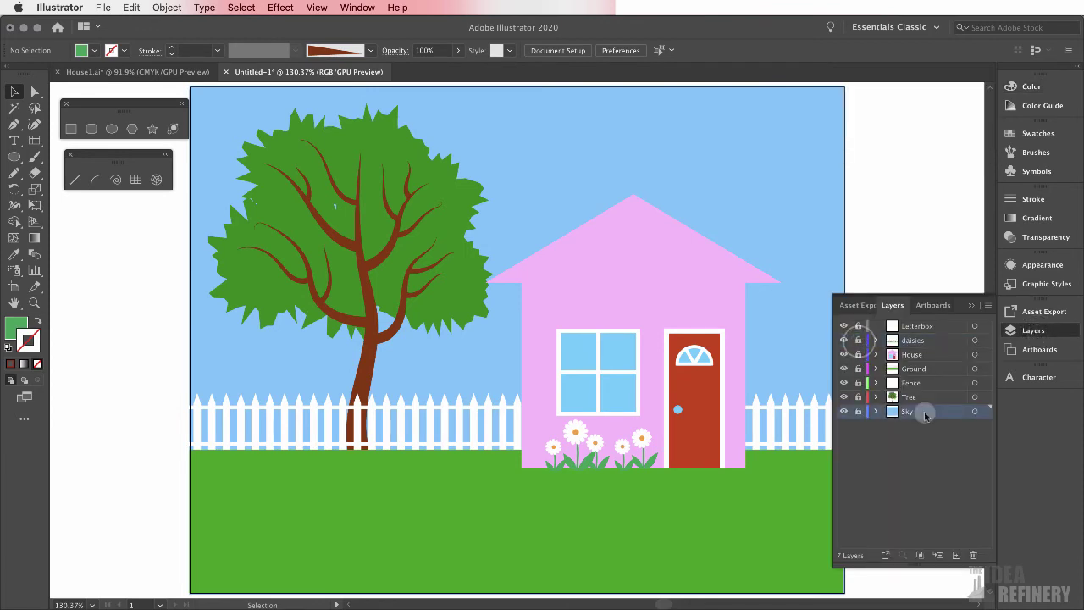
{"action": "left_click", "coordinate": [858, 412]}
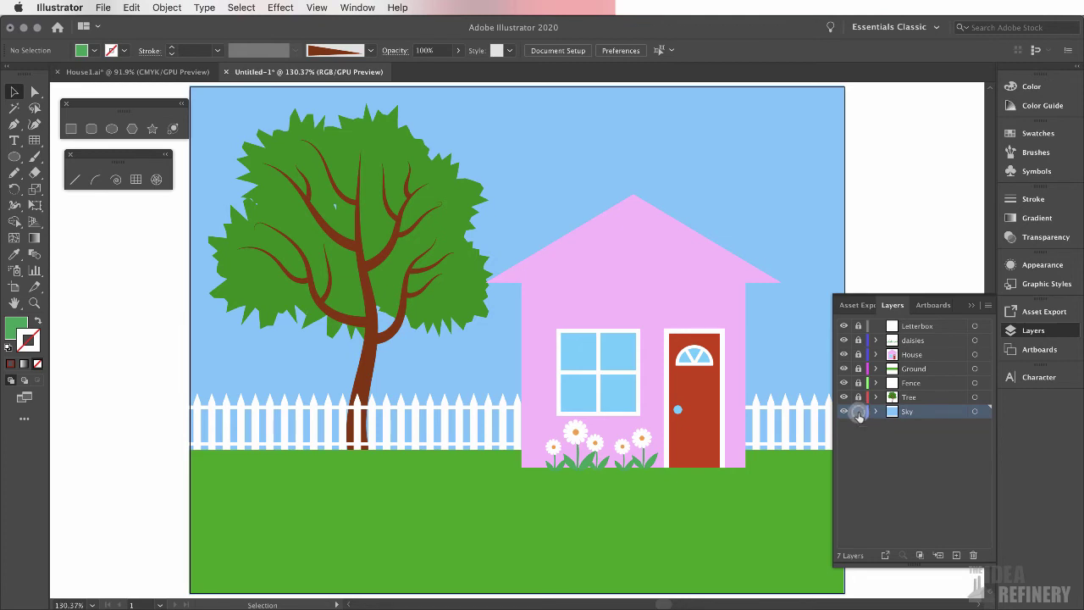
Draw a circle about 1.27 in across in the sky above the house's right roof slope and fill it light yellow, E5FF5C
{"action": "left_click", "coordinate": [113, 130]}
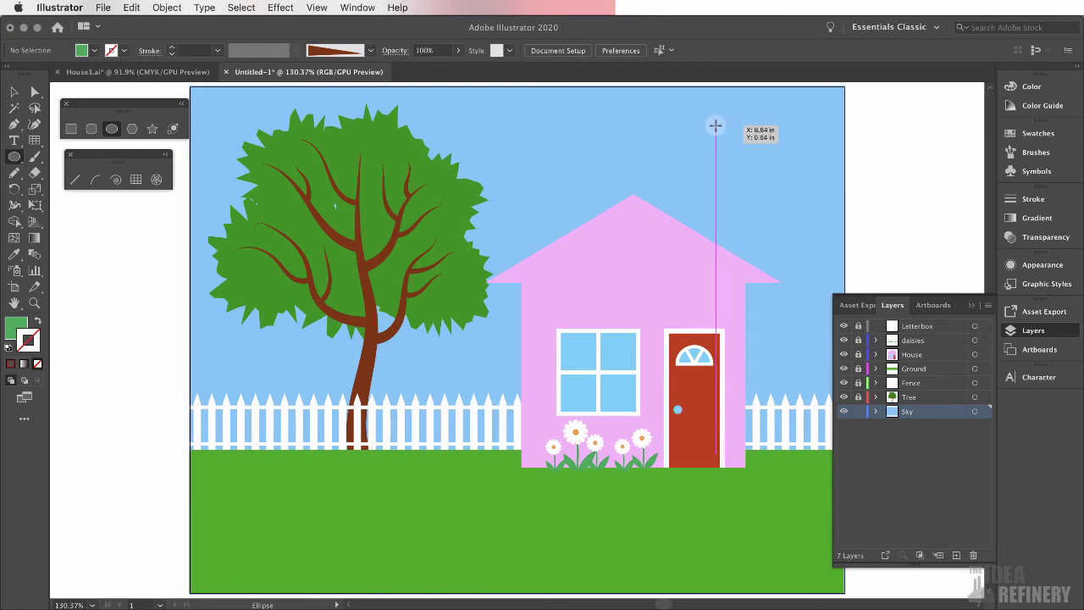
{"action": "left_click_drag", "start_coordinate": [715, 126], "coordinate": [792, 202]}
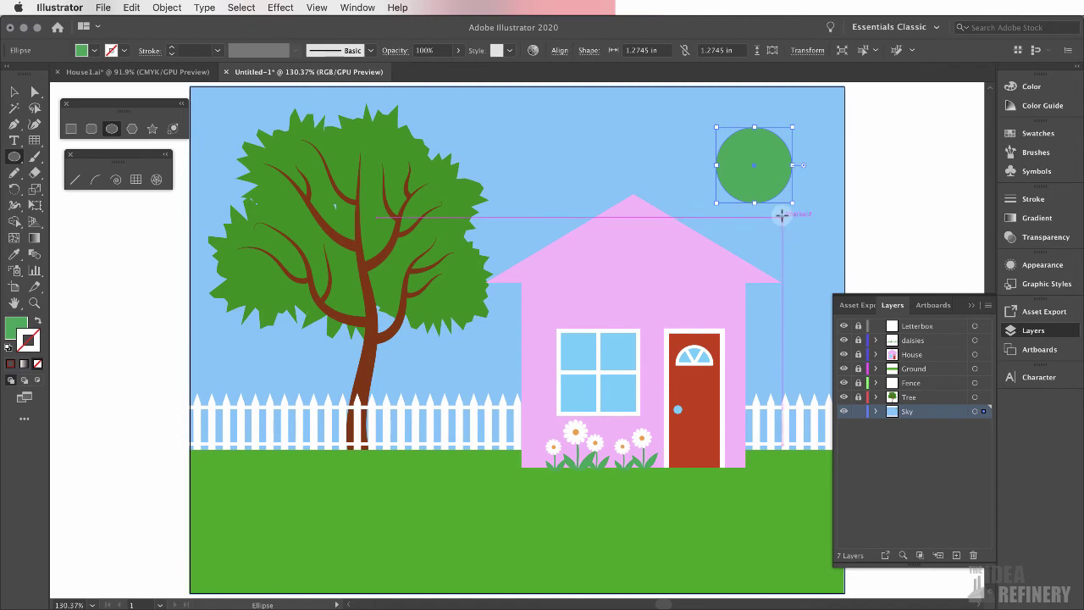
{"action": "left_click", "coordinate": [1033, 88]}
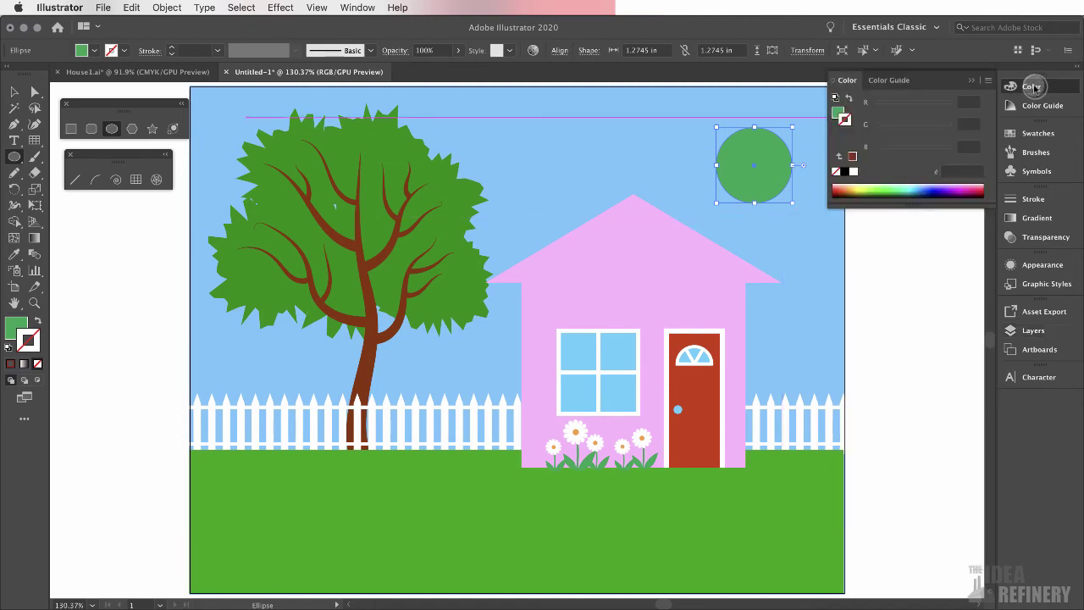
{"action": "left_click", "coordinate": [838, 111]}
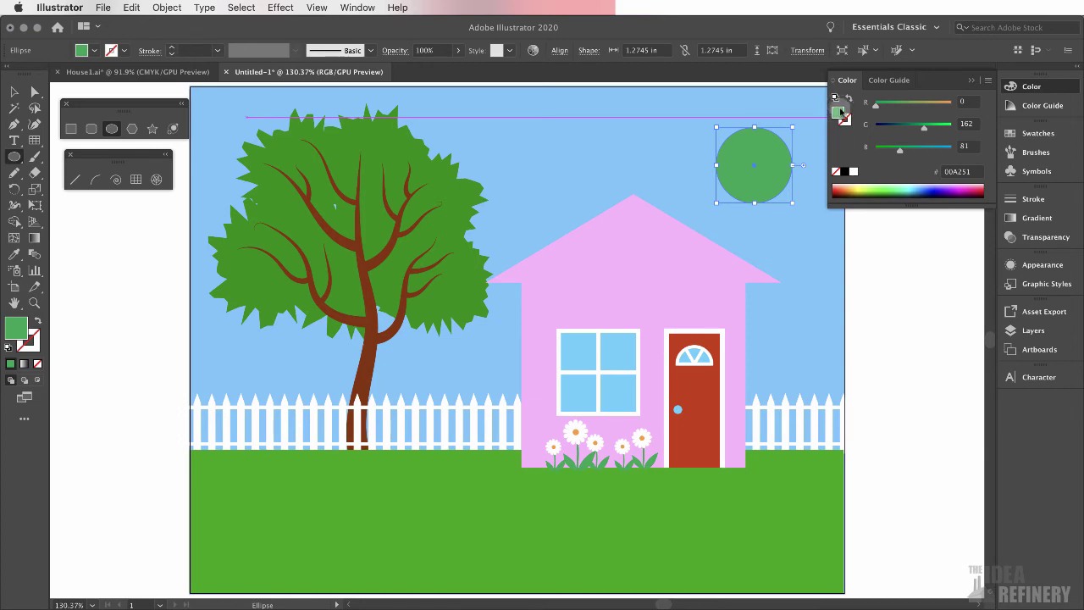
{"action": "left_click", "coordinate": [864, 183]}
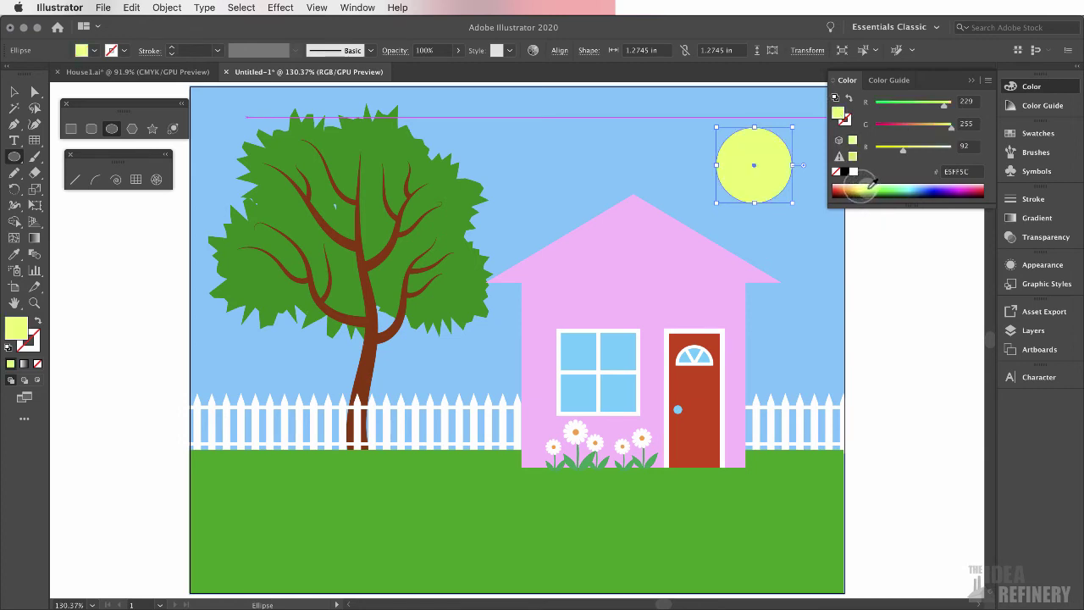
{"action": "left_click", "coordinate": [971, 80]}
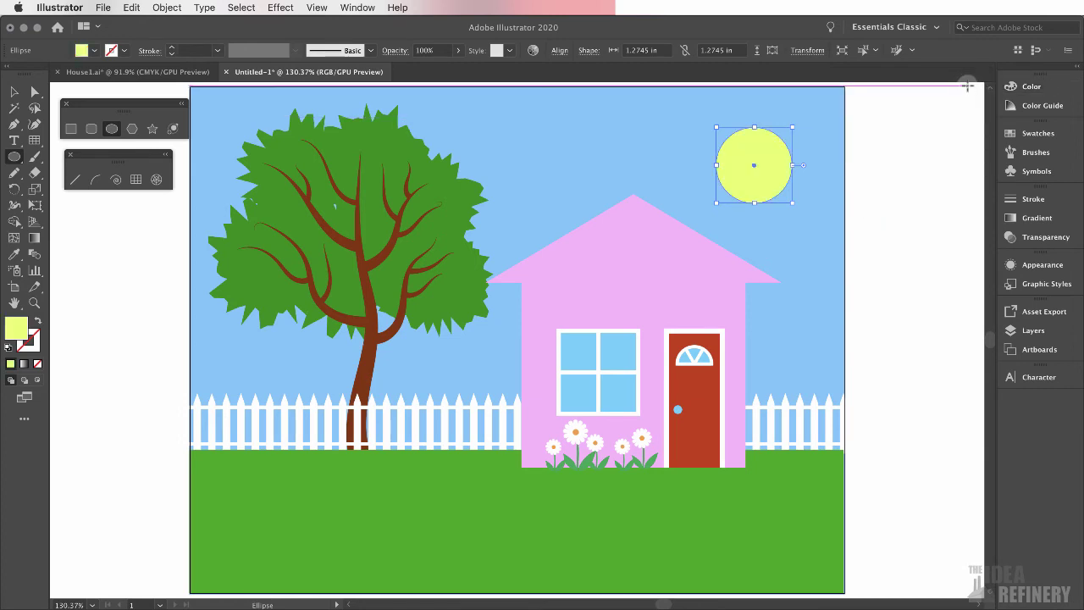
Apply a Zig Zag effect to the yellow circle with absolute size 0.28 in, 15 ridges per segment and corner points
{"action": "left_click", "coordinate": [284, 8]}
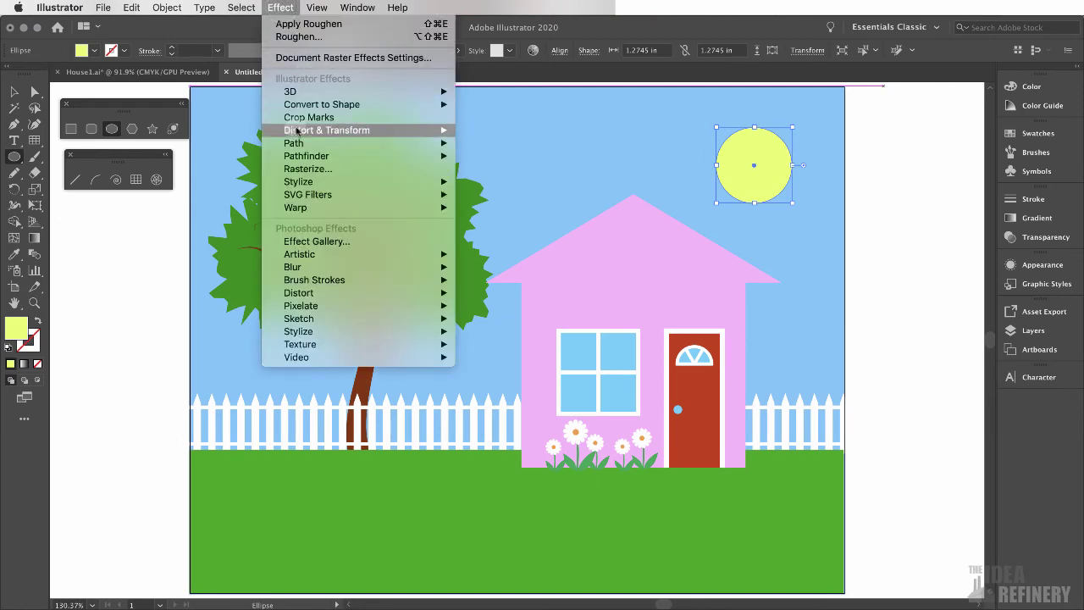
{"action": "mouse_move", "coordinate": [297, 131]}
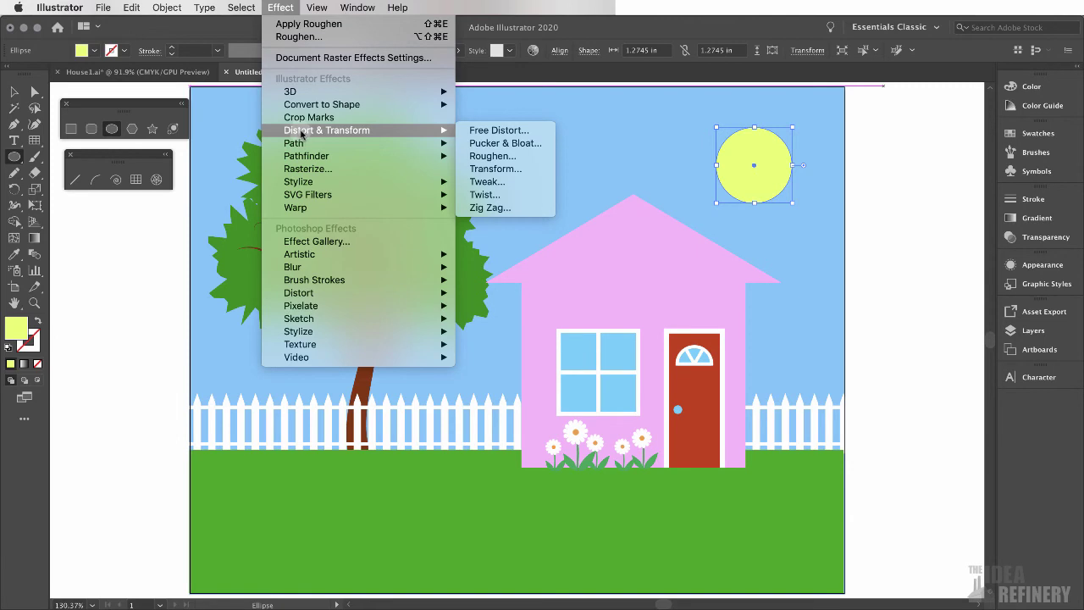
{"action": "left_click", "coordinate": [484, 208]}
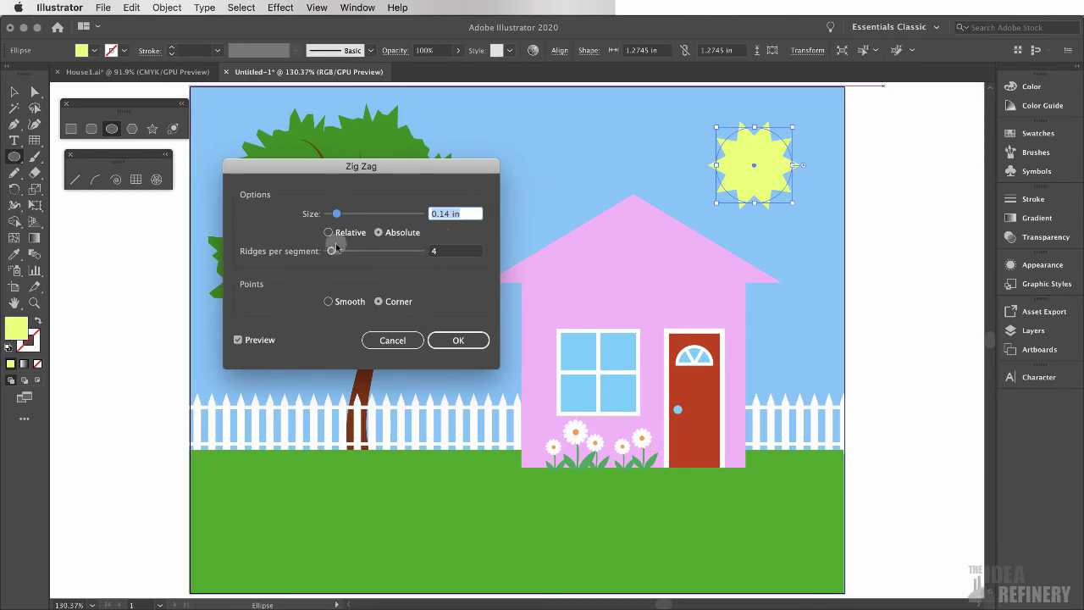
{"action": "left_click_drag", "start_coordinate": [331, 252], "coordinate": [346, 219]}
{"action": "left_click_drag", "start_coordinate": [339, 251], "coordinate": [341, 253]}
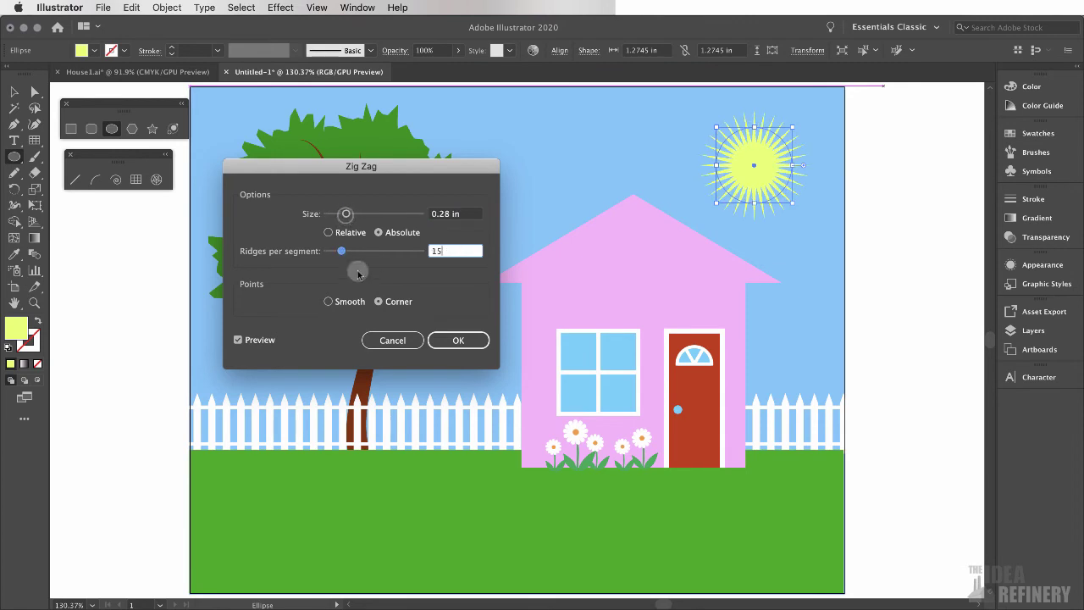
{"action": "left_click", "coordinate": [386, 310]}
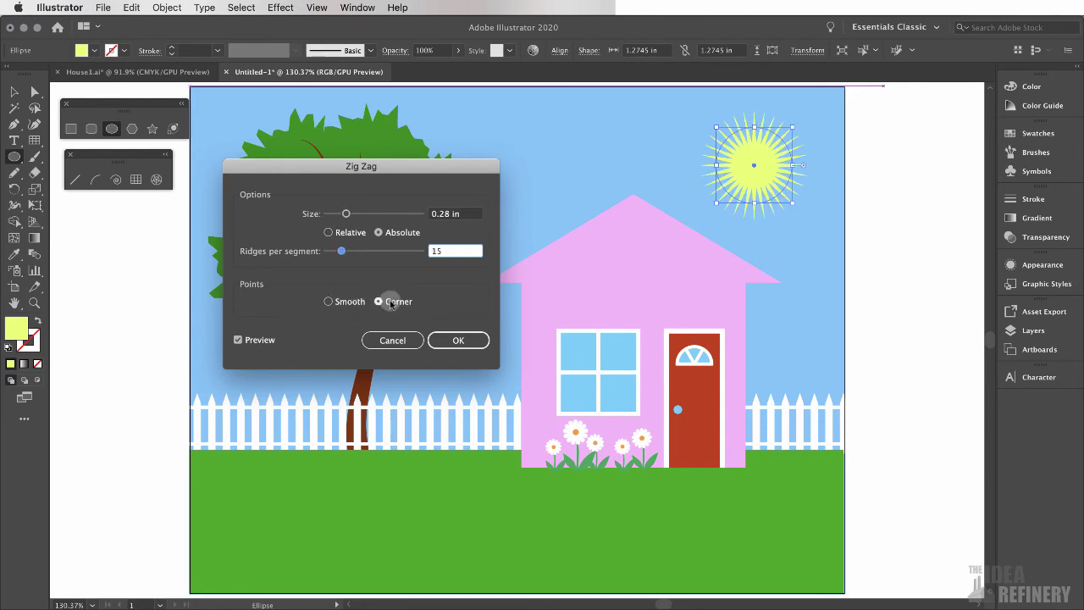
{"action": "left_click", "coordinate": [464, 339]}
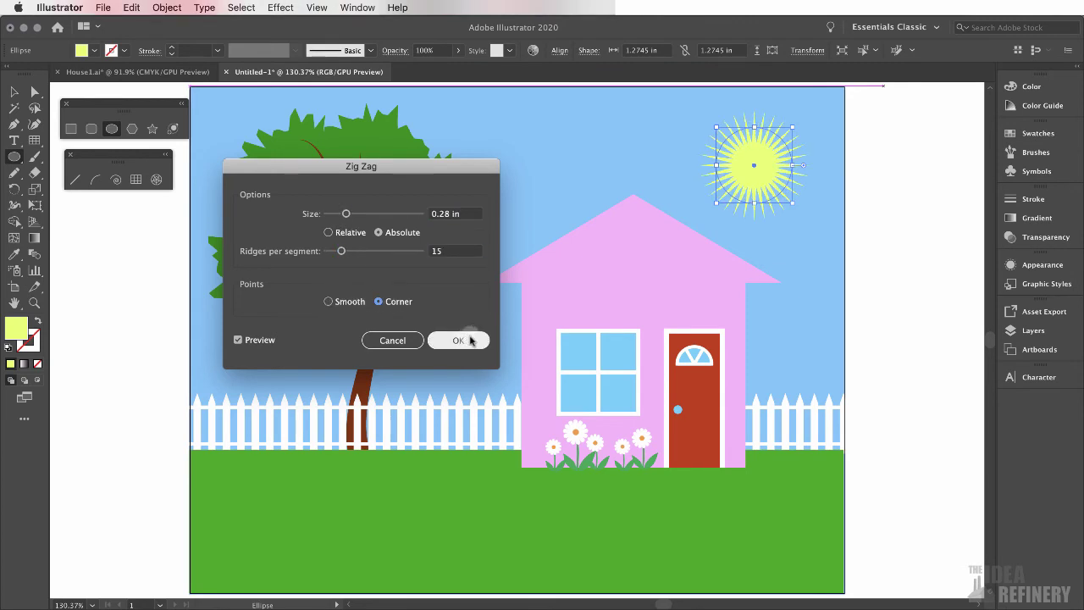
Add a Twist effect with a 25° angle to the sun, directly after Zig Zag in its appearance
{"action": "left_click", "coordinate": [1047, 265]}
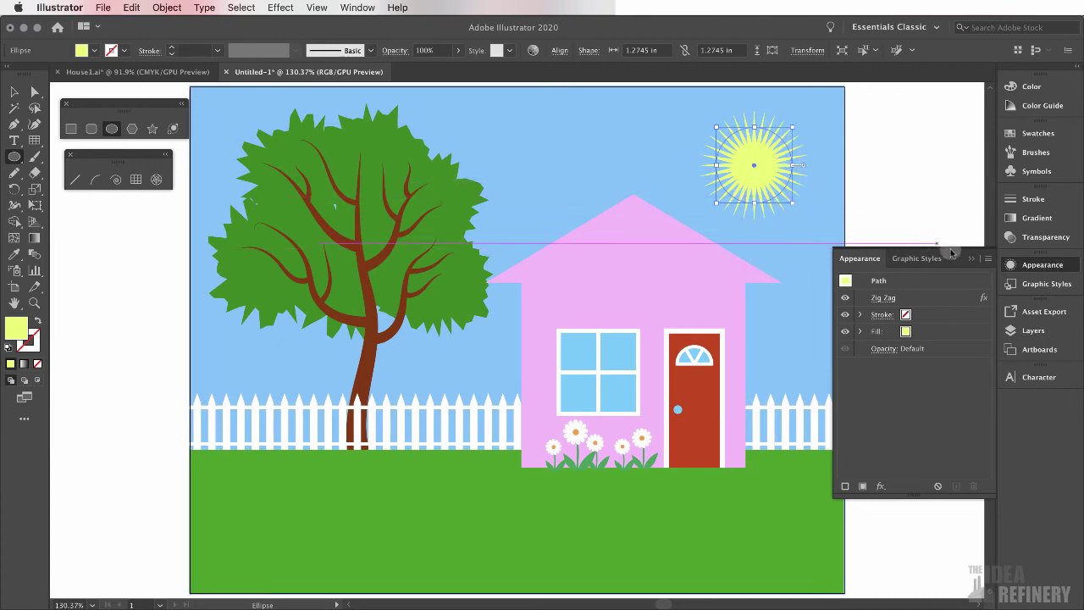
{"action": "left_click", "coordinate": [911, 282]}
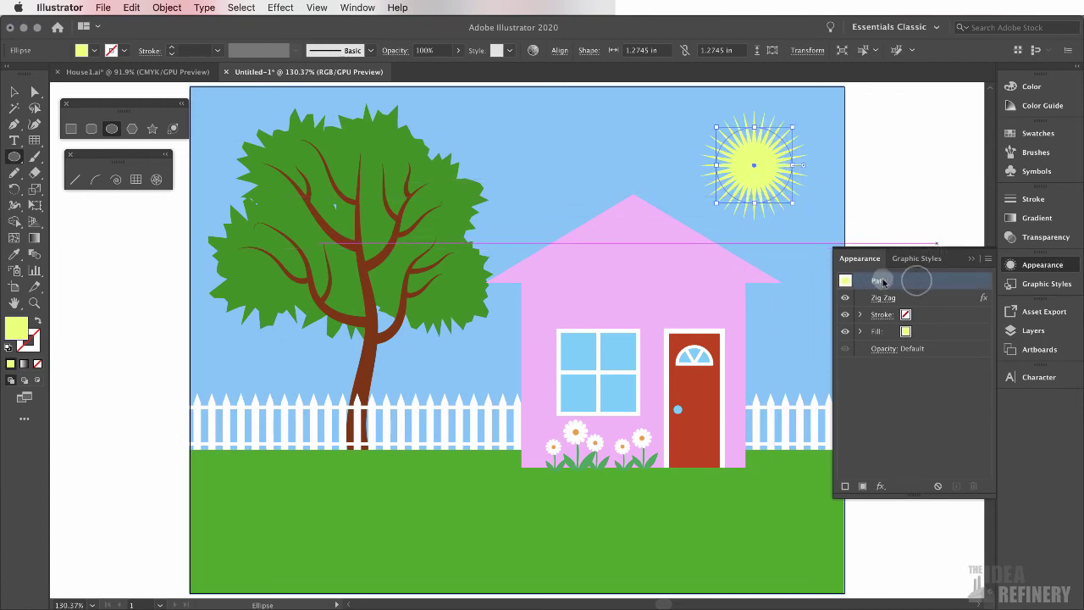
{"action": "left_click", "coordinate": [935, 298]}
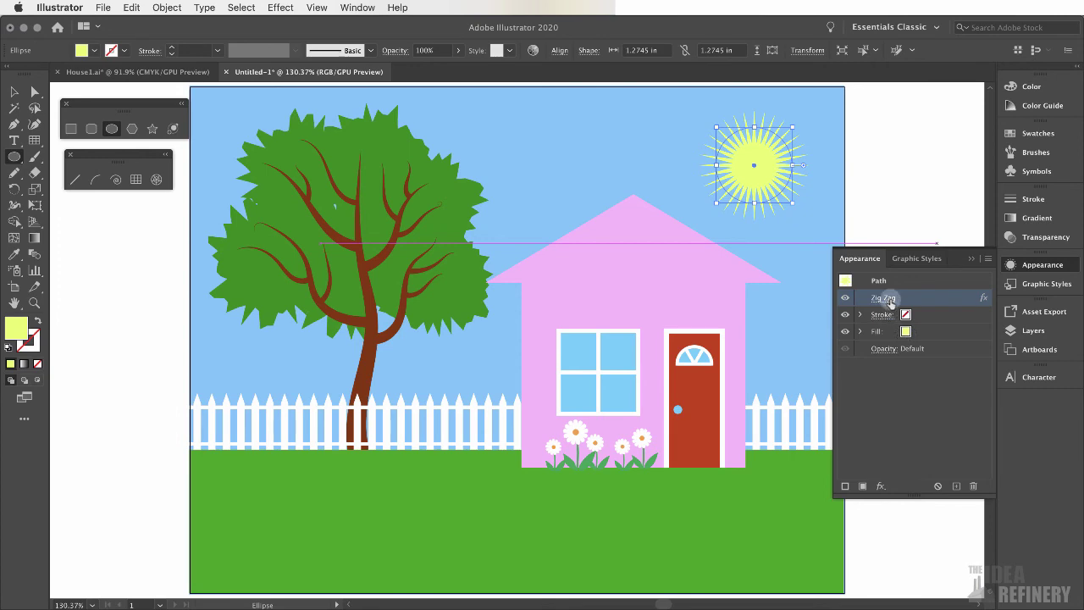
{"action": "left_click", "coordinate": [279, 7]}
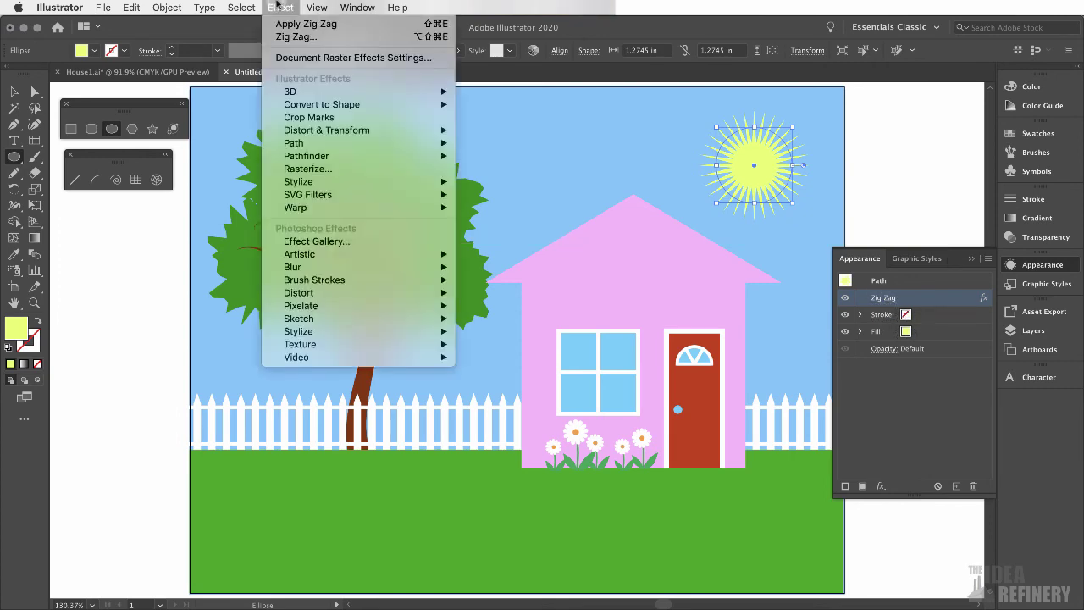
{"action": "left_click", "coordinate": [279, 6]}
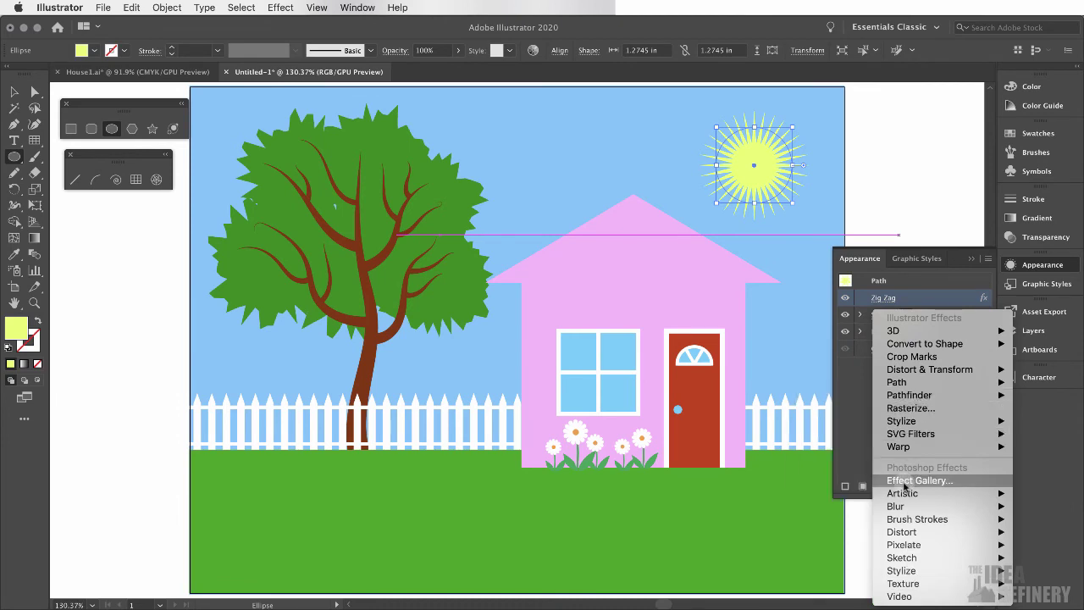
{"action": "mouse_move", "coordinate": [905, 493]}
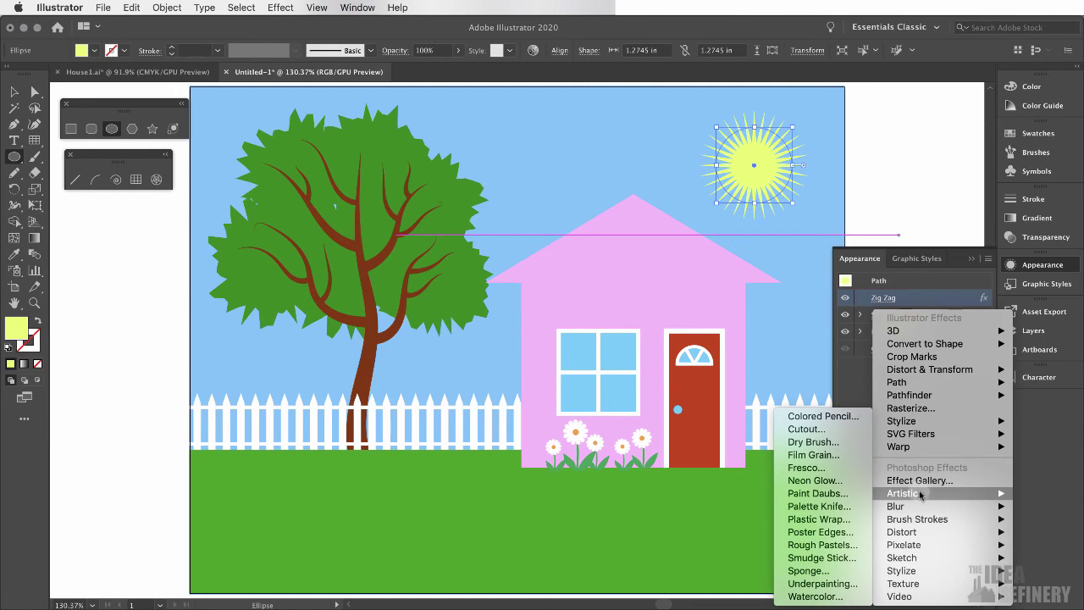
{"action": "mouse_move", "coordinate": [942, 373]}
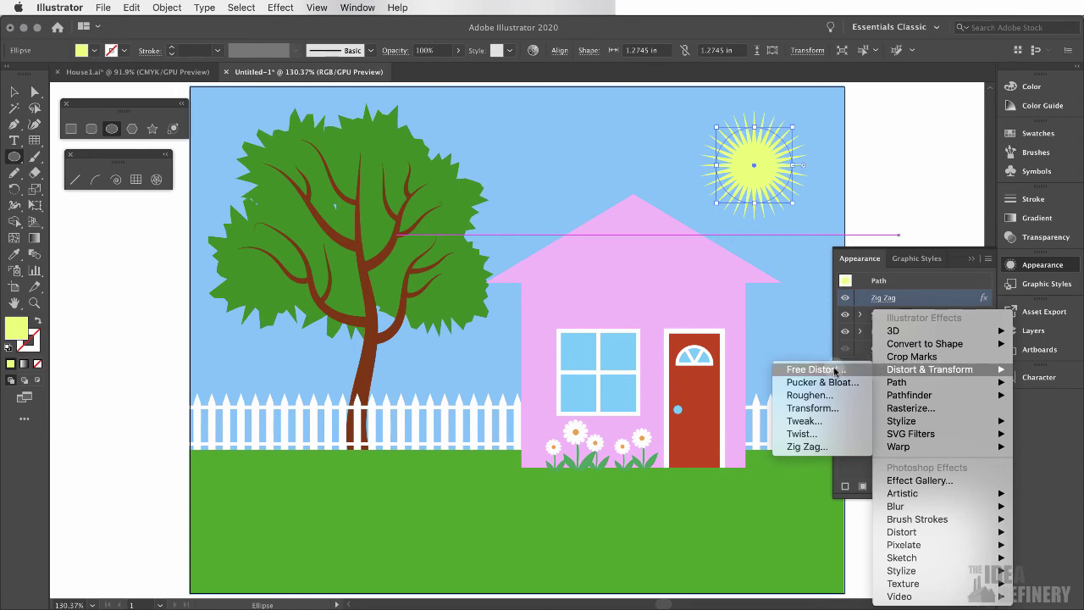
{"action": "left_click", "coordinate": [802, 434]}
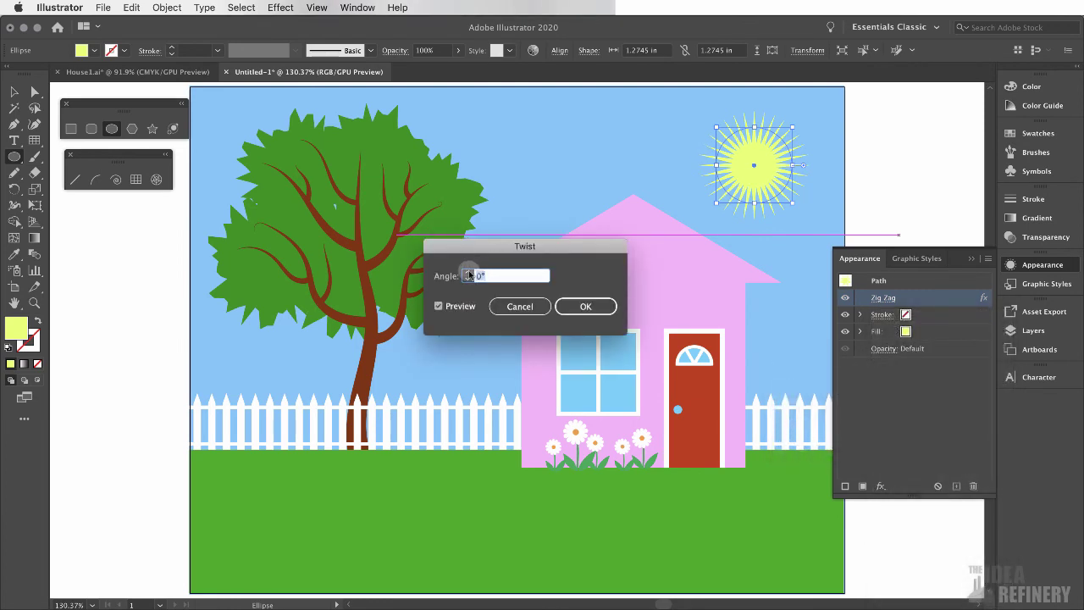
{"action": "left_click", "coordinate": [468, 273]}
{"action": "left_click", "coordinate": [468, 280]}
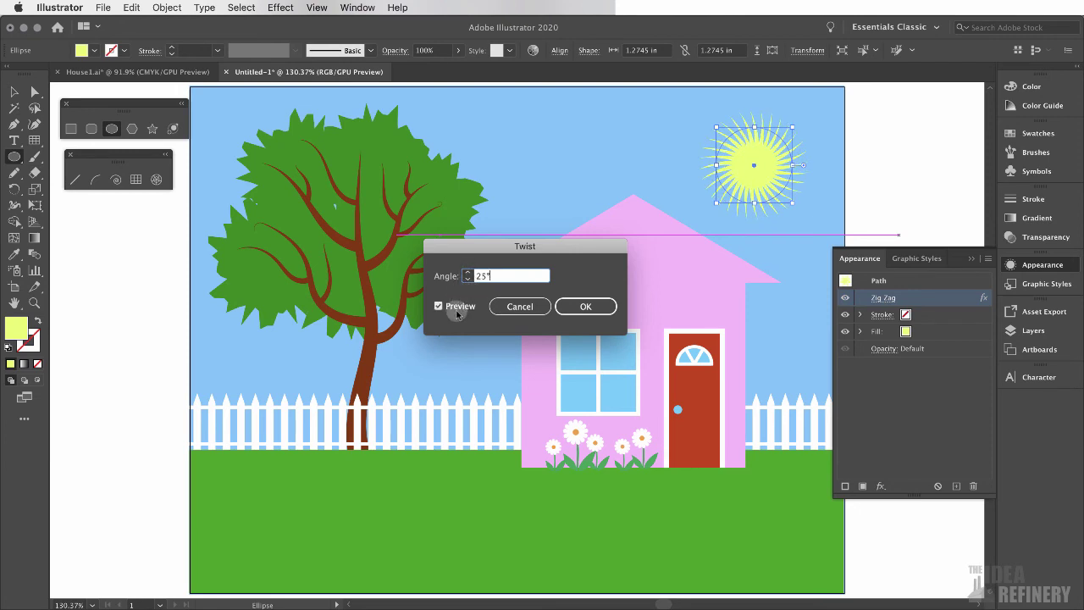
{"action": "left_click", "coordinate": [592, 309]}
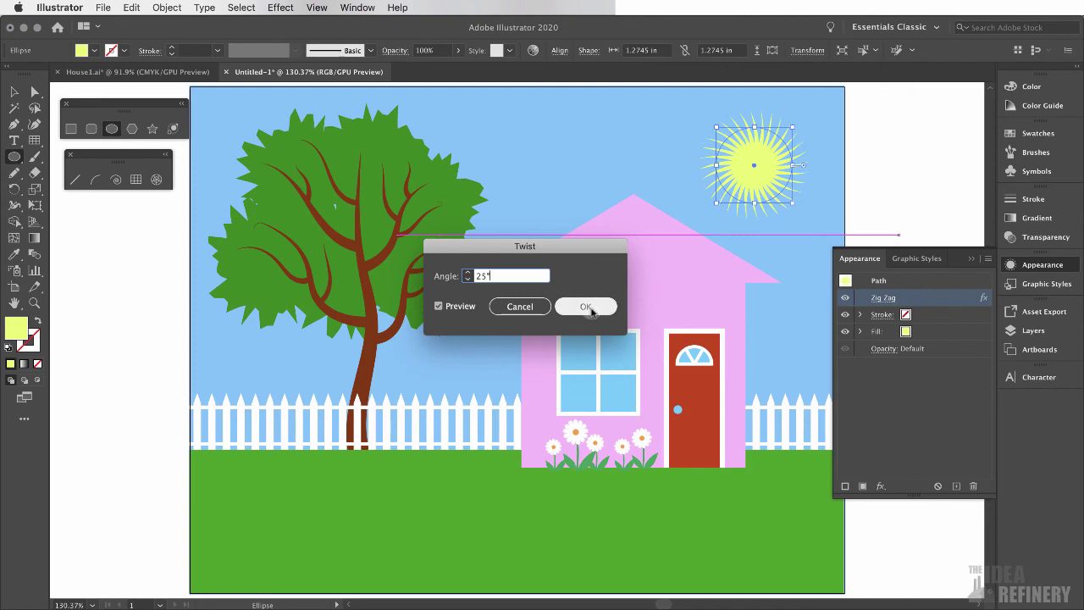
Review the sun's path, Zig Zag and Twist appearance entries, and inspect the Zig Zag effect's settings without changing them
{"action": "left_click", "coordinate": [881, 280]}
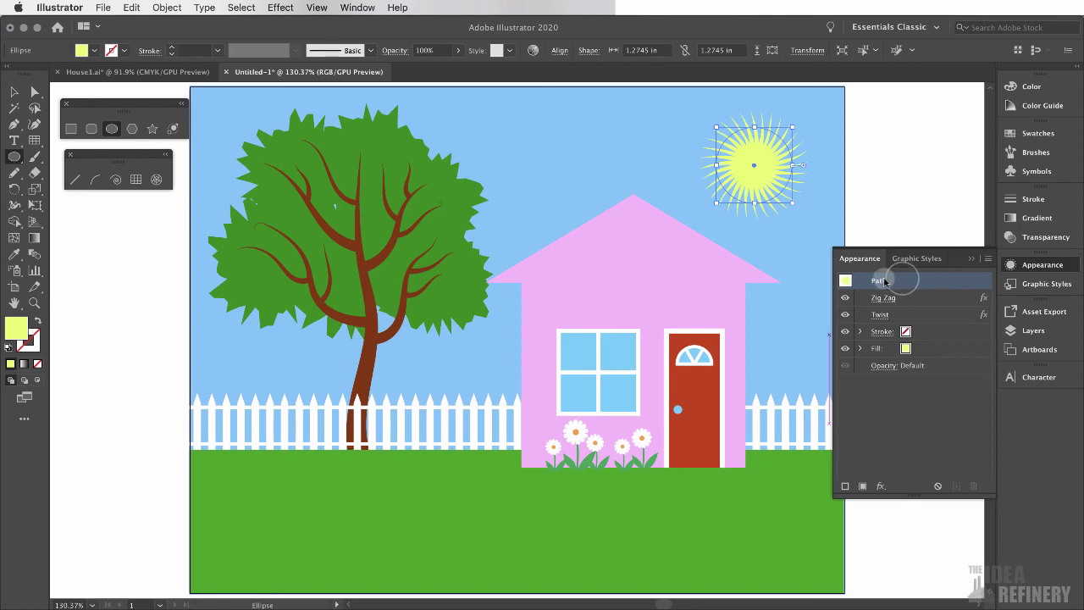
{"action": "left_click", "coordinate": [913, 297]}
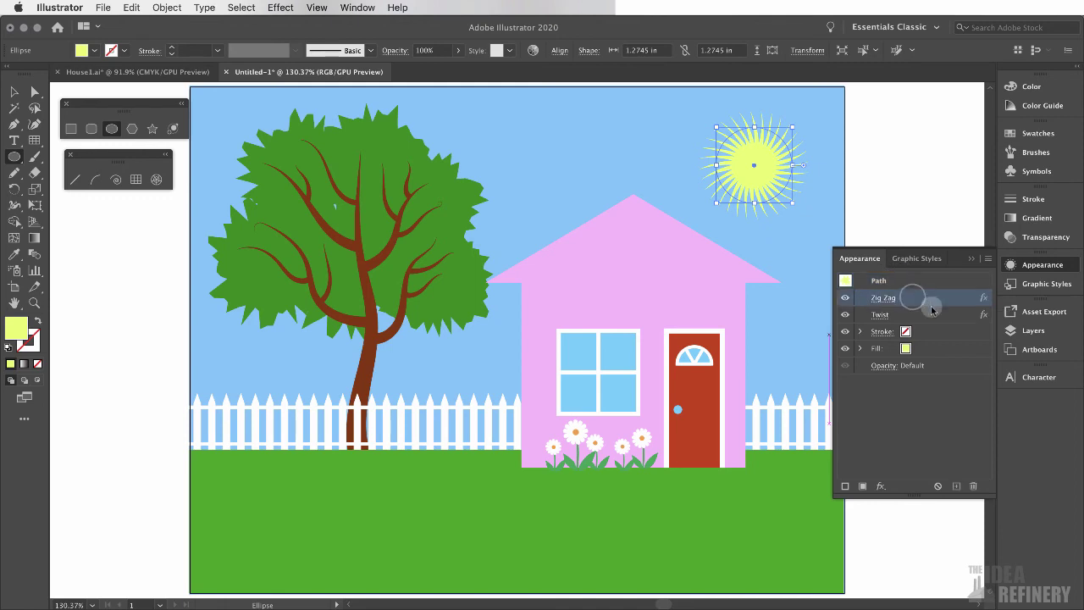
{"action": "left_click", "coordinate": [931, 315]}
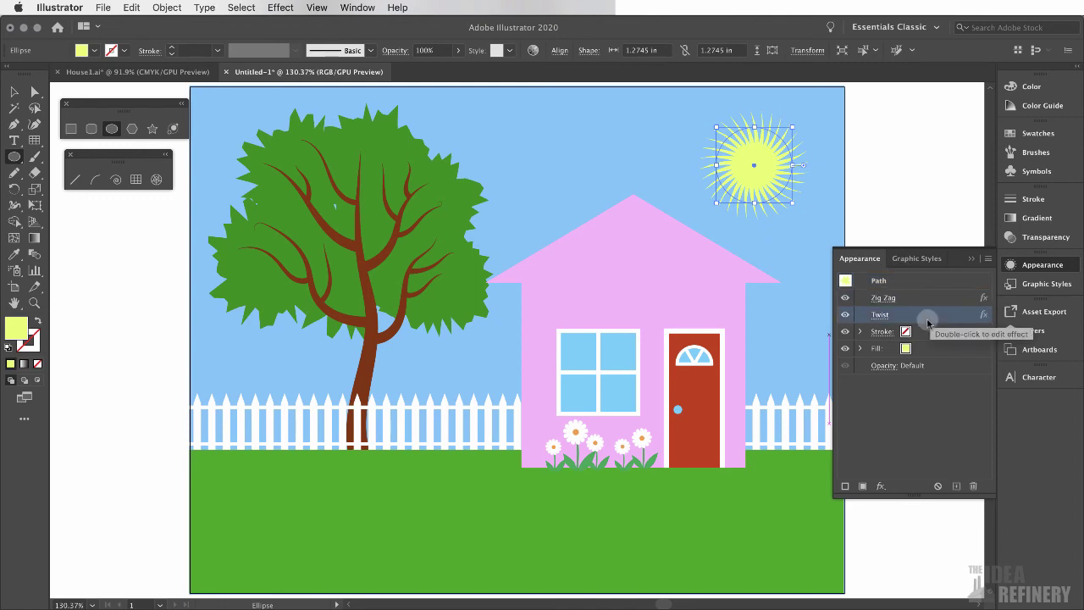
{"action": "left_click", "coordinate": [881, 303]}
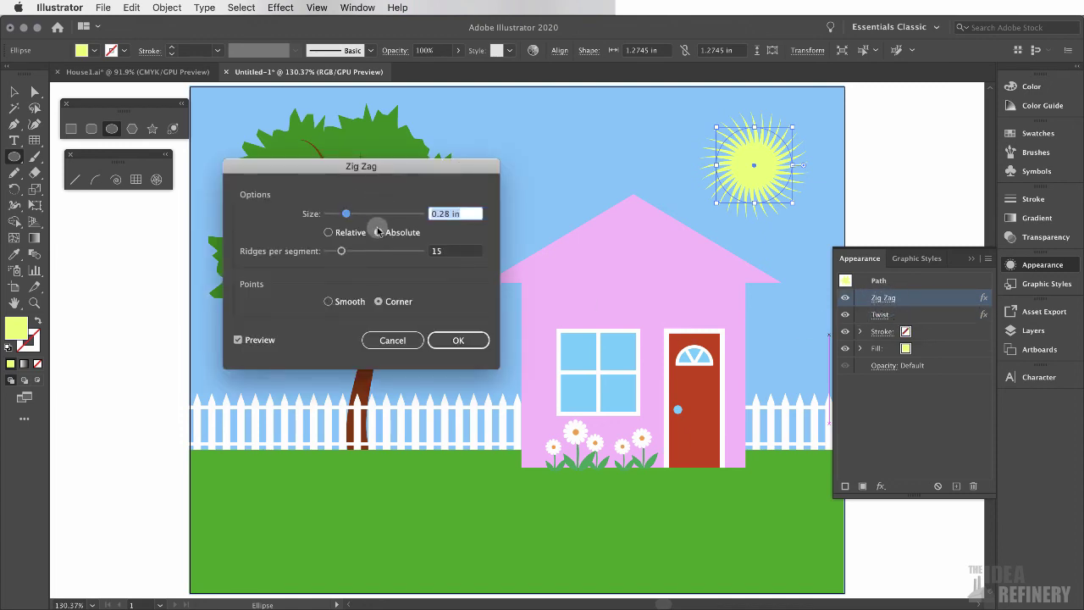
{"action": "left_click", "coordinate": [458, 341]}
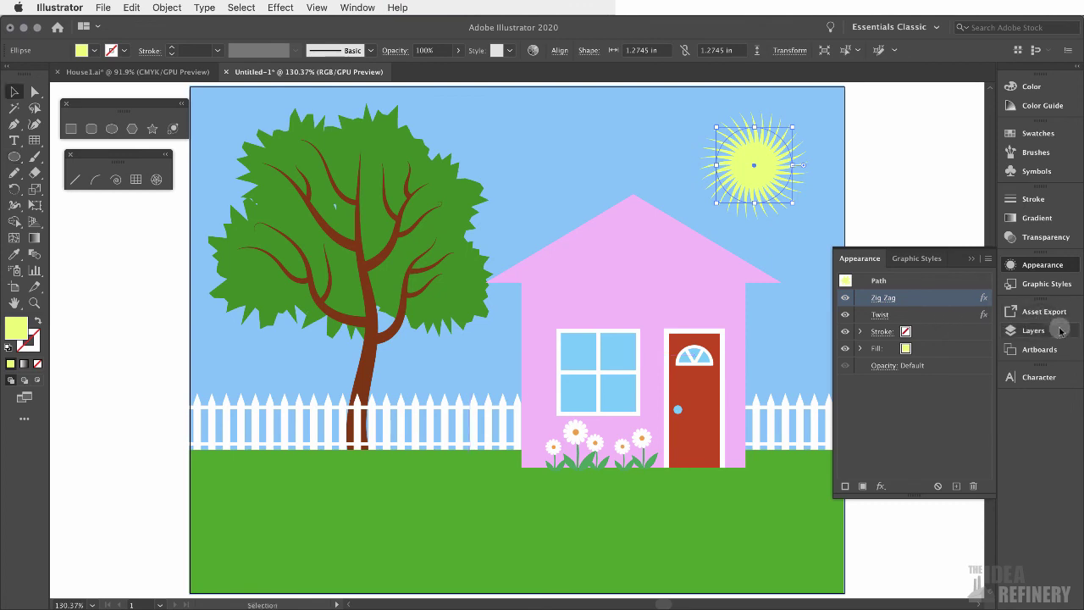
Lock the Sky layer, unlock and activate the House layer, and select the pink house shape
{"action": "left_click", "coordinate": [1035, 330]}
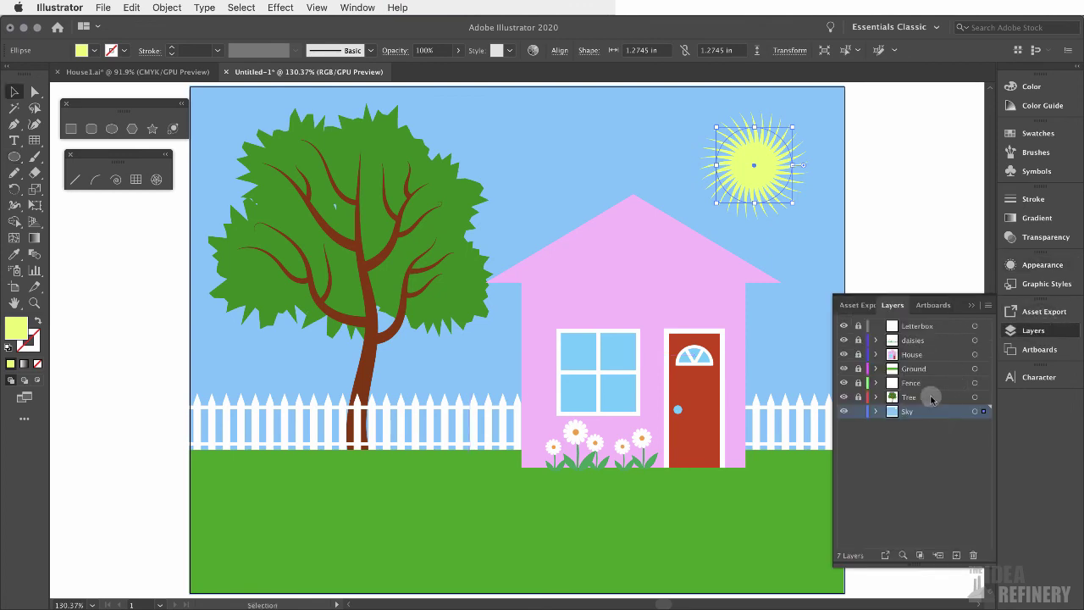
{"action": "left_click", "coordinate": [859, 412]}
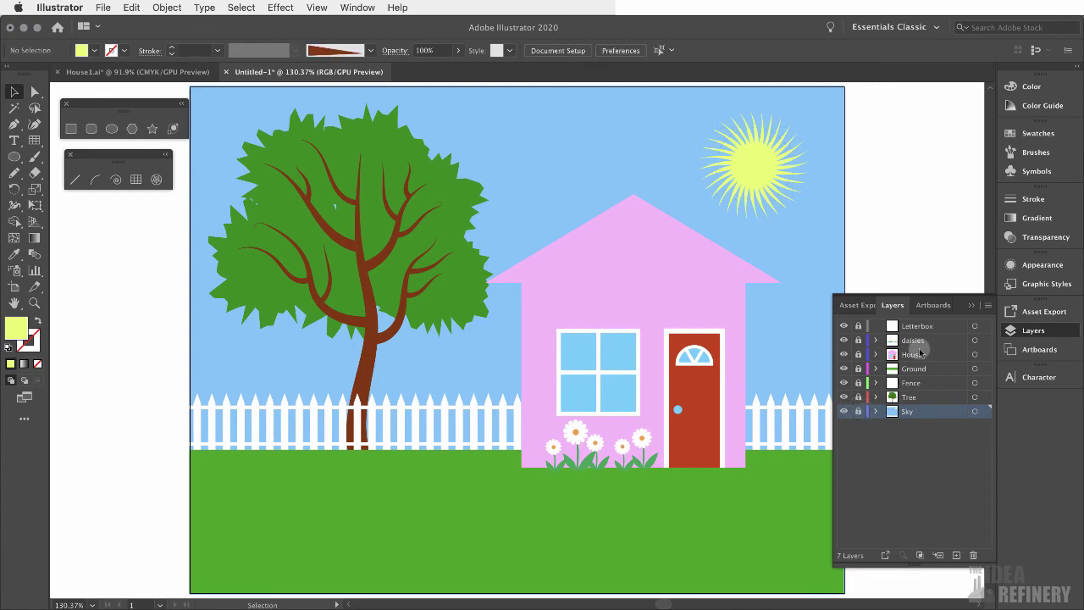
{"action": "left_click", "coordinate": [859, 354]}
{"action": "left_click", "coordinate": [925, 356]}
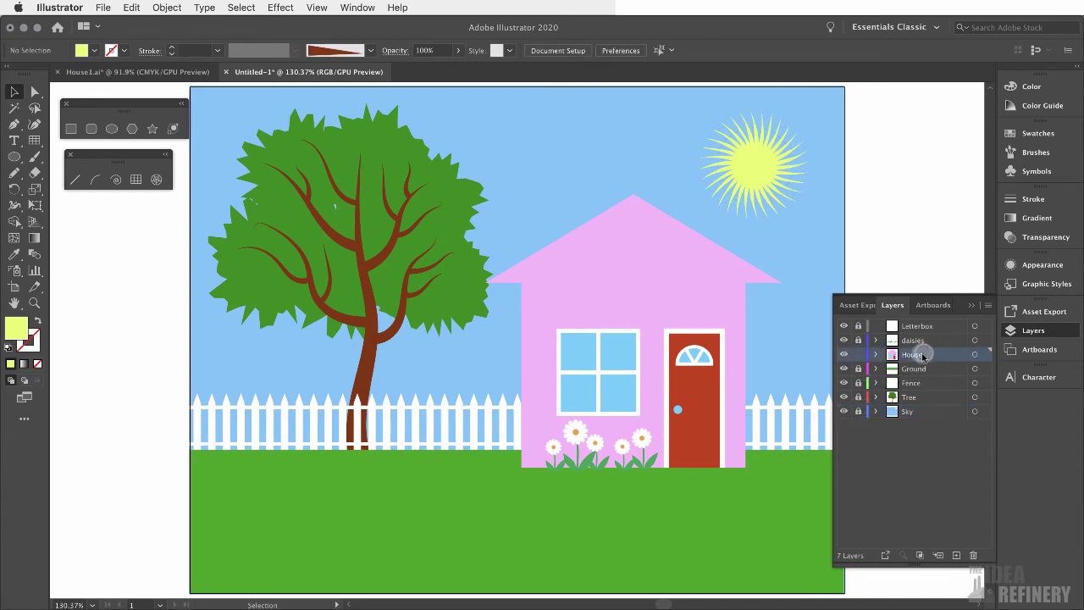
{"action": "left_click", "coordinate": [637, 279]}
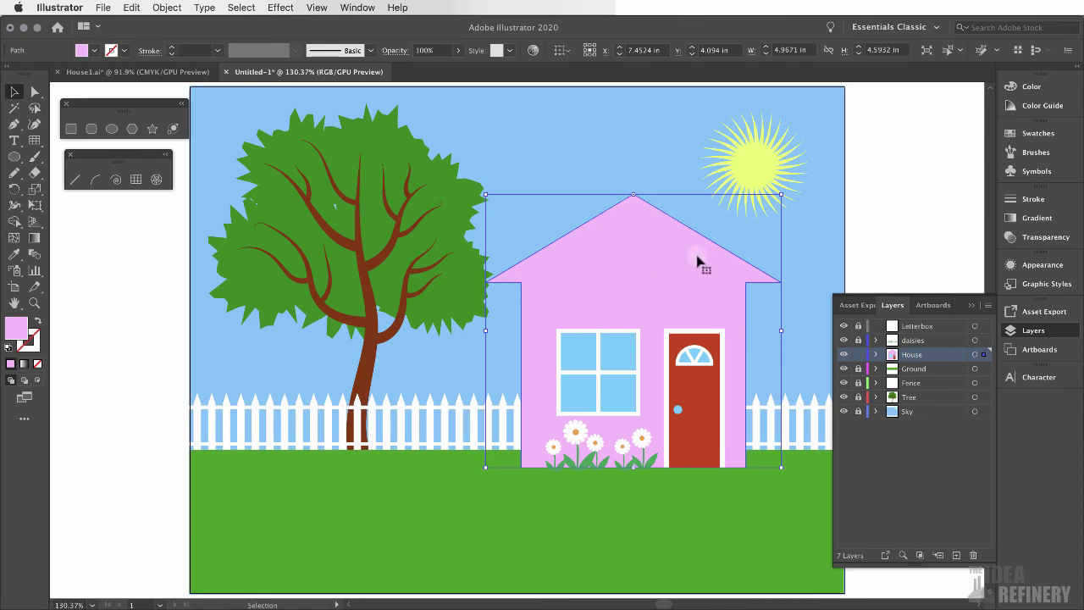
Compare with the house siding in House1.ai, then return to Untitled-1 and add a second fill to the pink house shape
{"action": "left_click", "coordinate": [183, 74]}
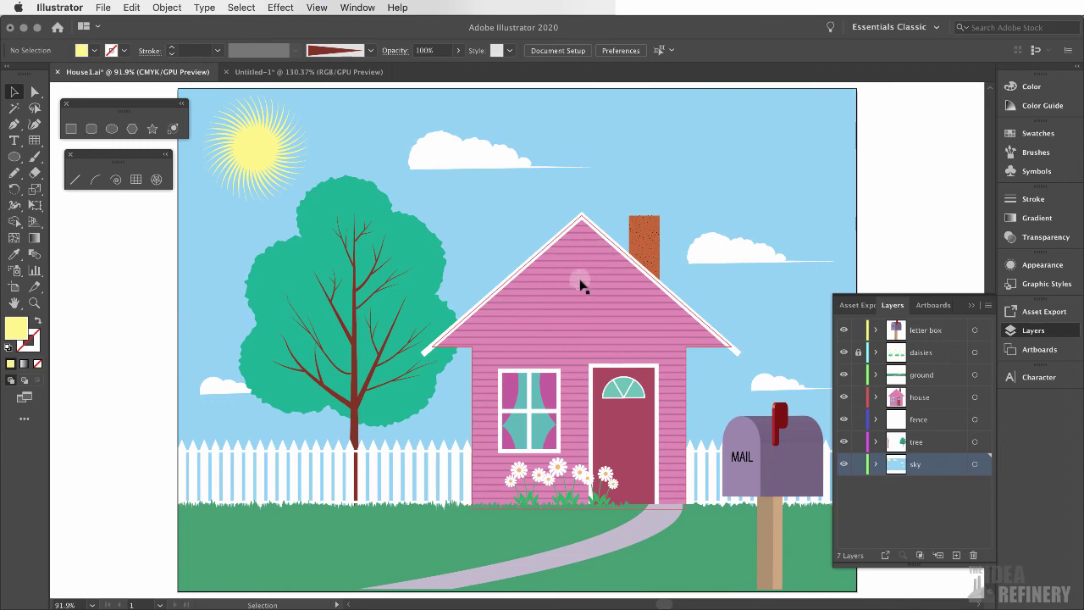
{"action": "left_click", "coordinate": [313, 71]}
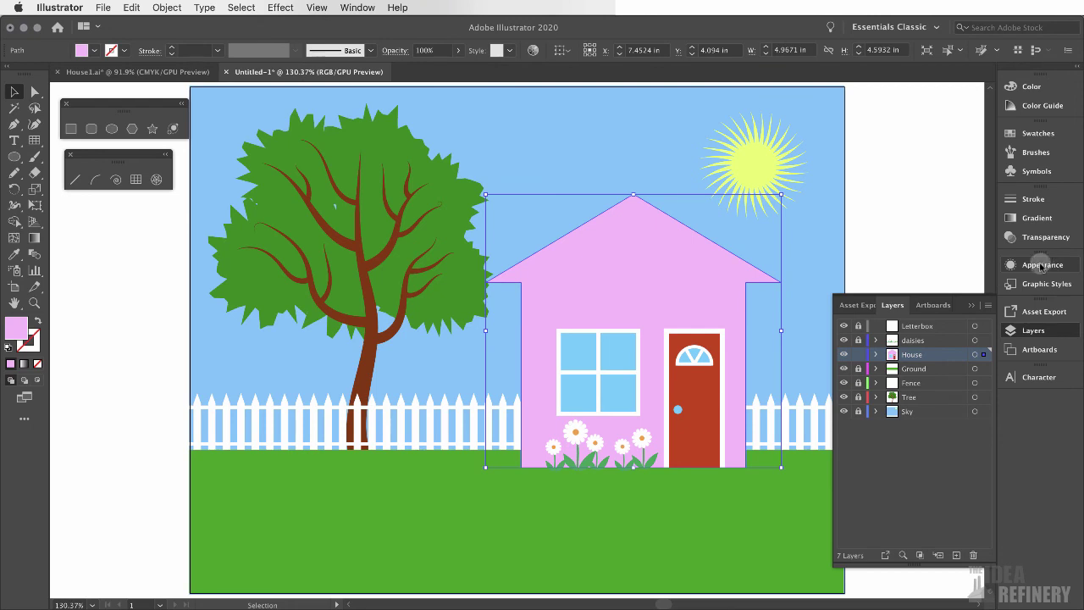
{"action": "left_click", "coordinate": [1043, 265]}
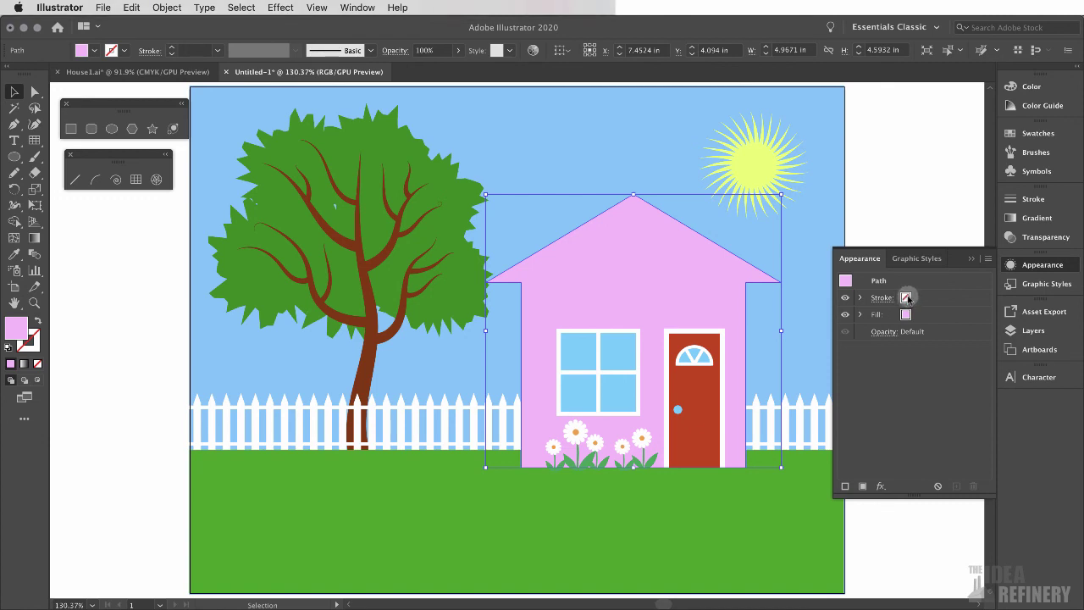
{"action": "left_click", "coordinate": [863, 488]}
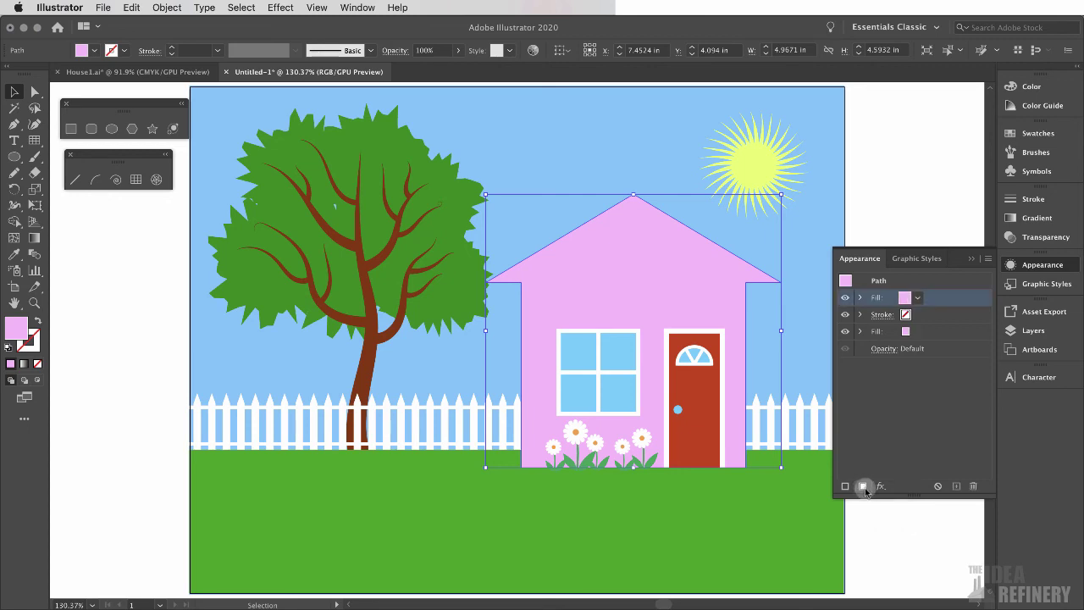
Open the Basic Graphics_Lines pattern swatch library for the house shape's new upper fill
{"action": "left_click", "coordinate": [920, 300]}
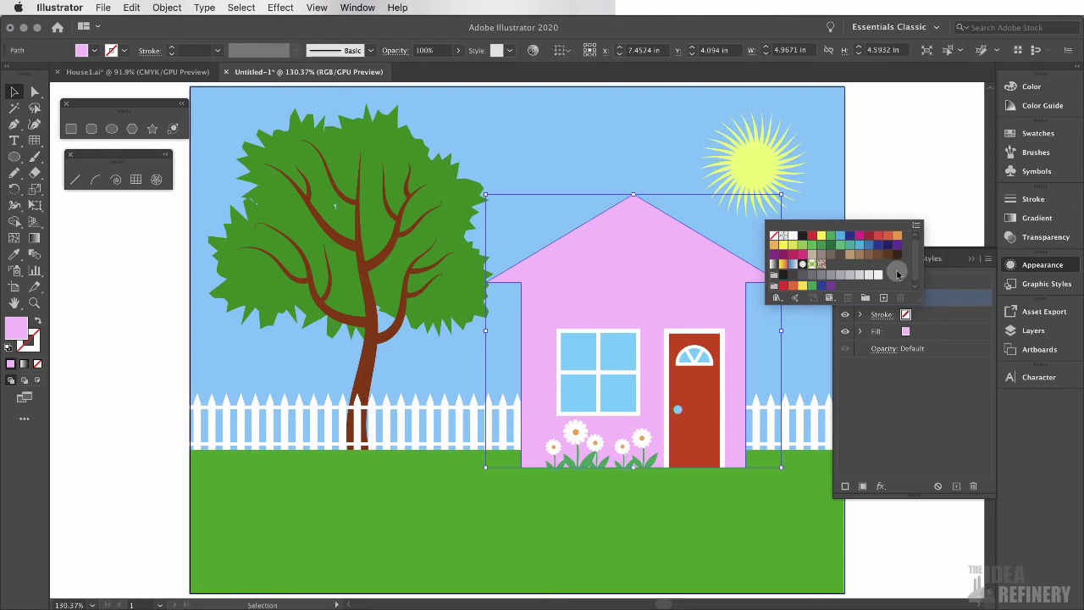
{"action": "left_click", "coordinate": [776, 298]}
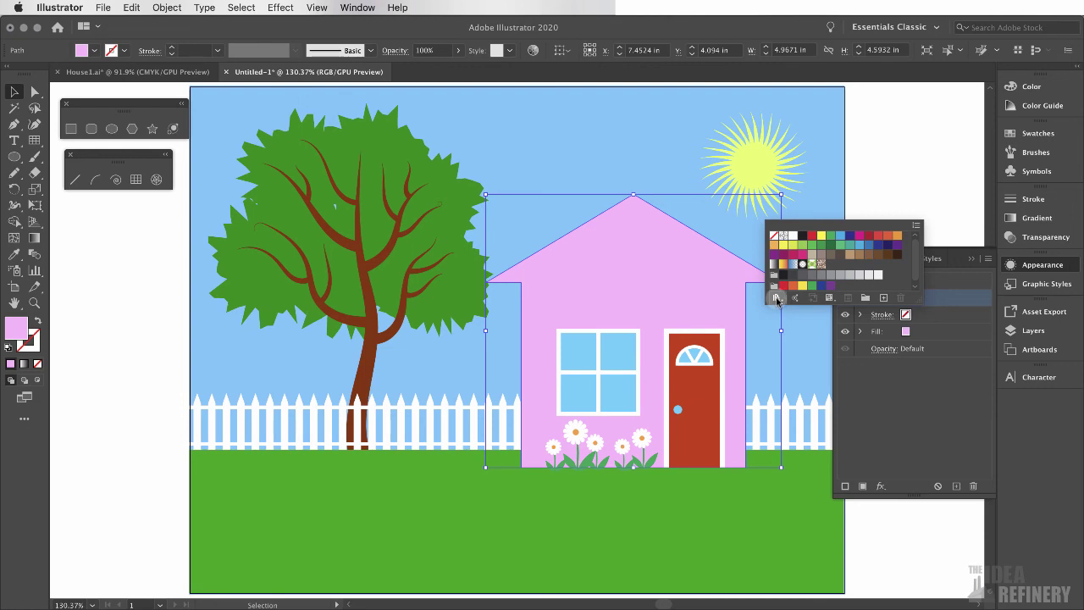
{"action": "left_click", "coordinate": [777, 299]}
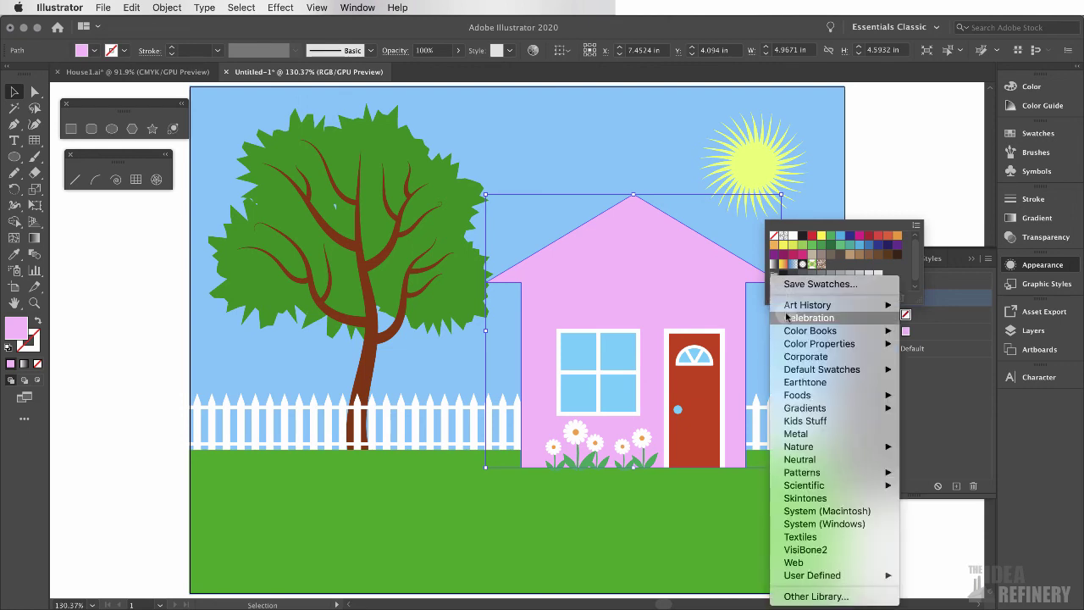
{"action": "mouse_move", "coordinate": [792, 307]}
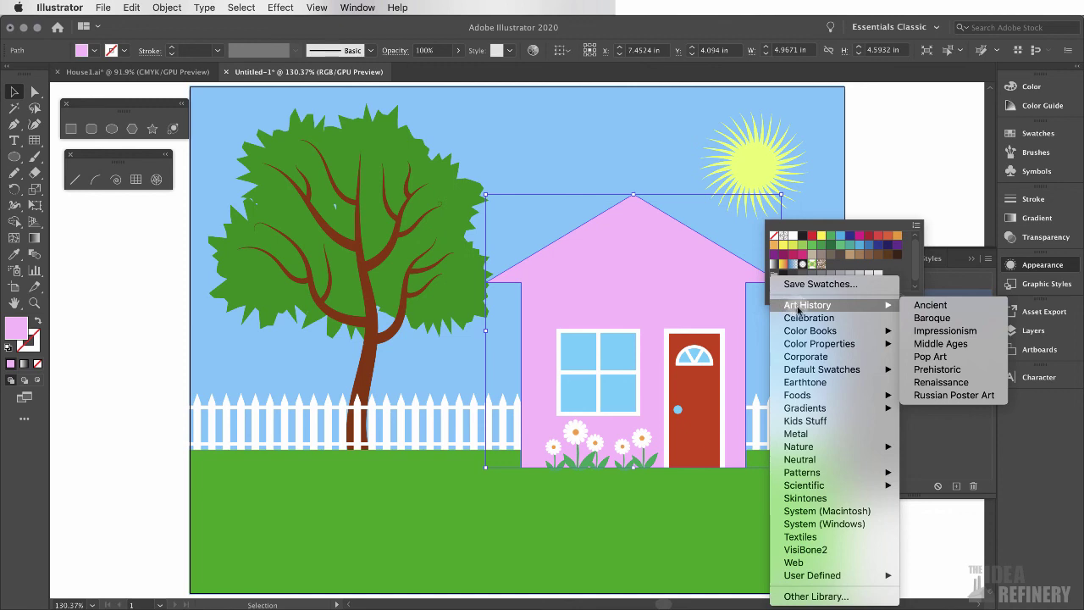
{"action": "mouse_move", "coordinate": [796, 476]}
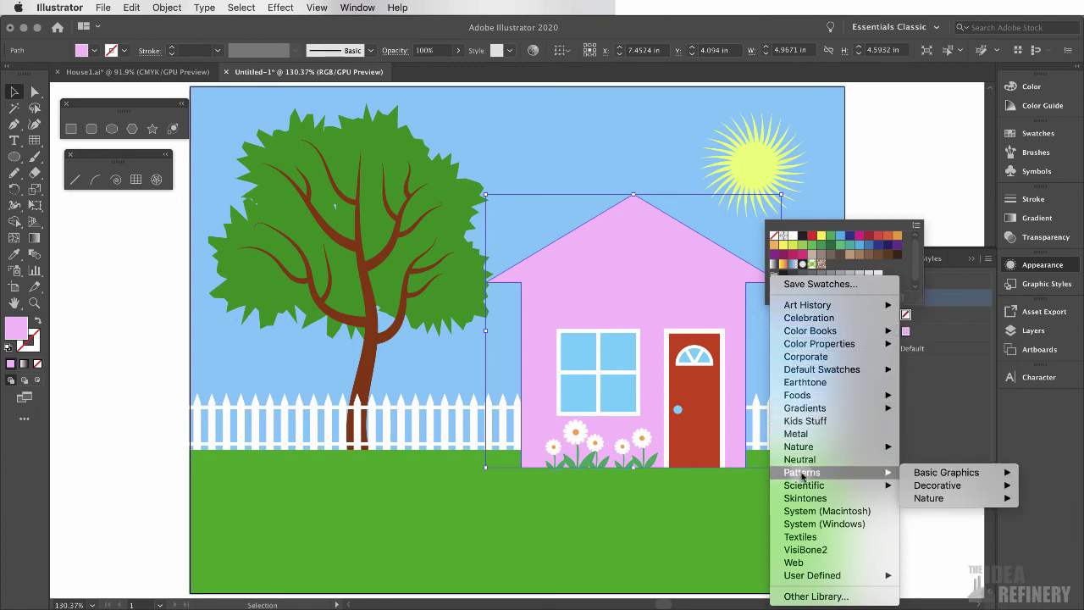
{"action": "mouse_move", "coordinate": [935, 475]}
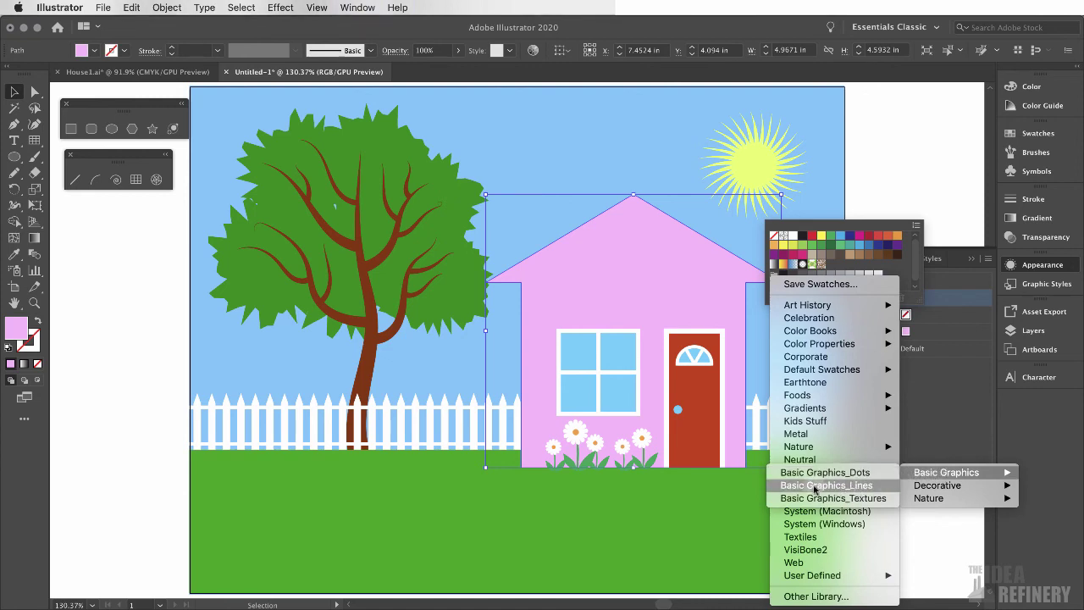
{"action": "left_click", "coordinate": [863, 489]}
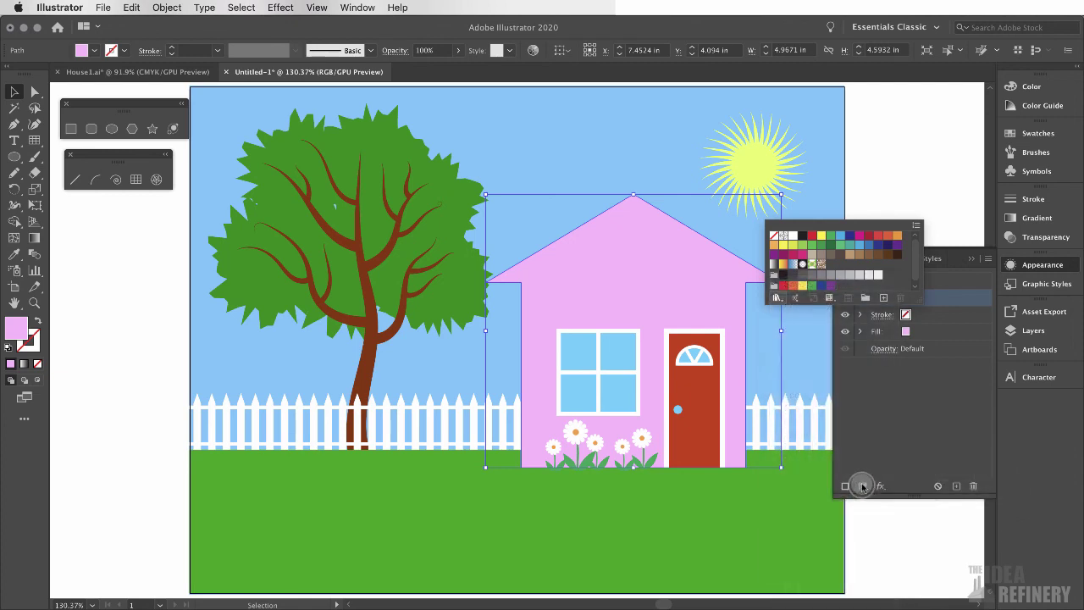
Show the line swatches as large thumbnails in an enlarged panel and apply the 10 lpi 20% pattern to the house's upper fill
{"action": "left_click", "coordinate": [618, 297]}
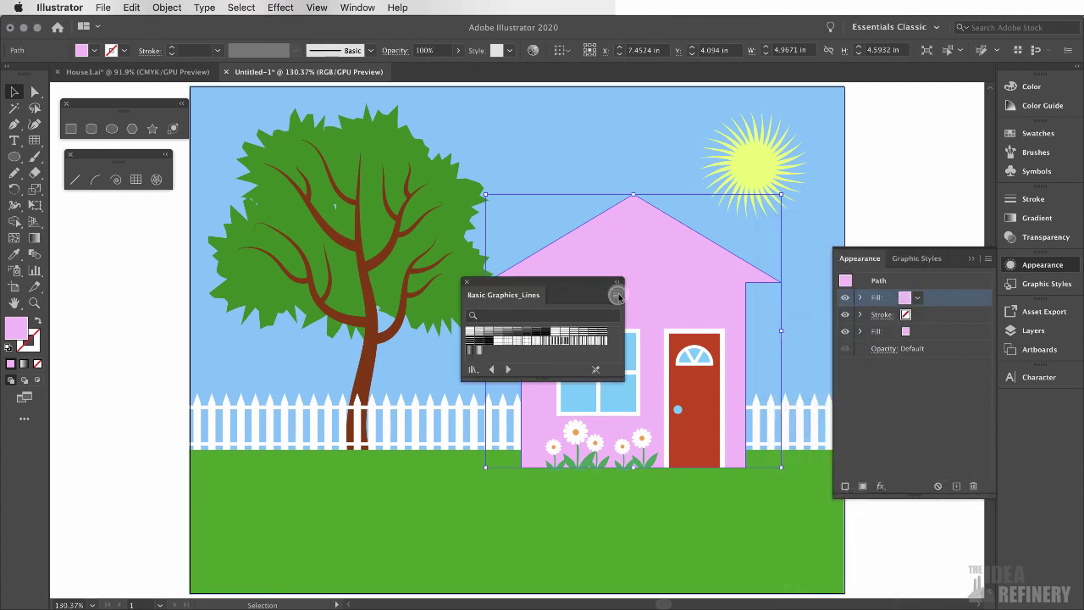
{"action": "left_click", "coordinate": [617, 295]}
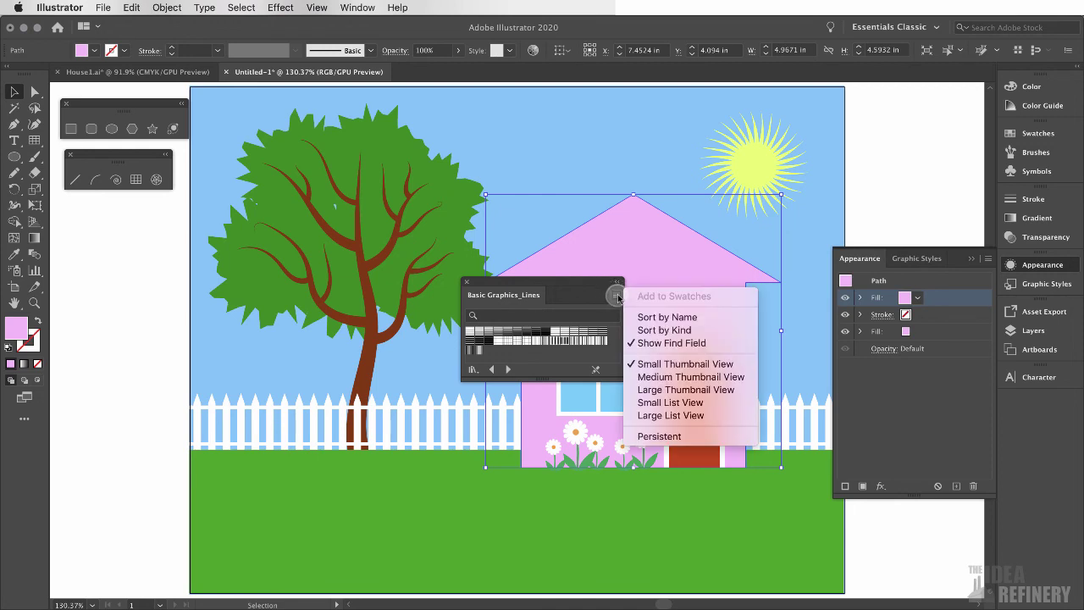
{"action": "left_click", "coordinate": [670, 390]}
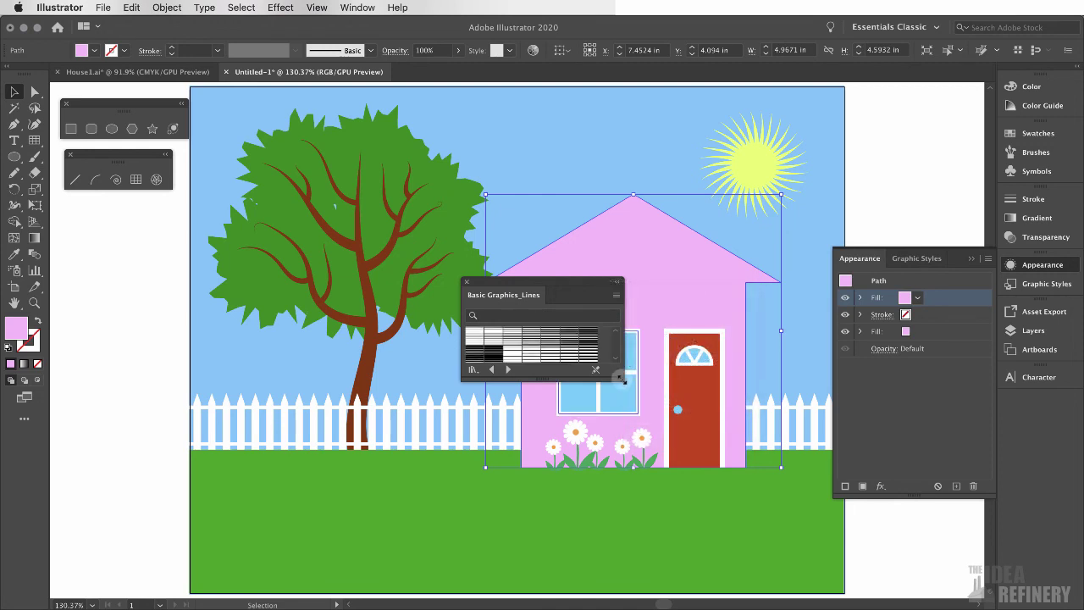
{"action": "left_click_drag", "start_coordinate": [620, 380], "coordinate": [637, 542]}
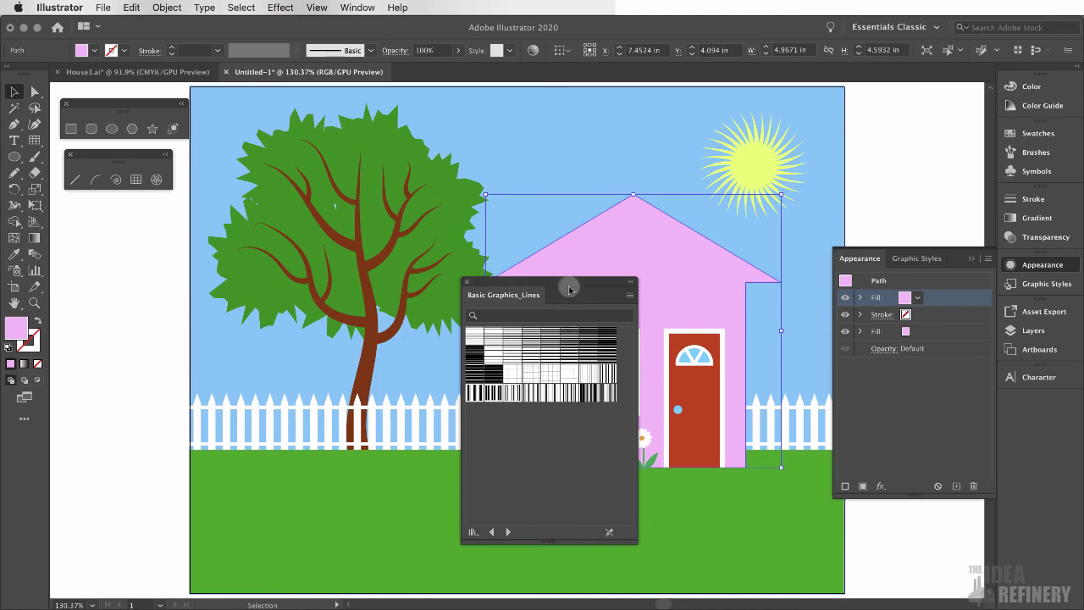
{"action": "left_click_drag", "start_coordinate": [571, 285], "coordinate": [412, 270]}
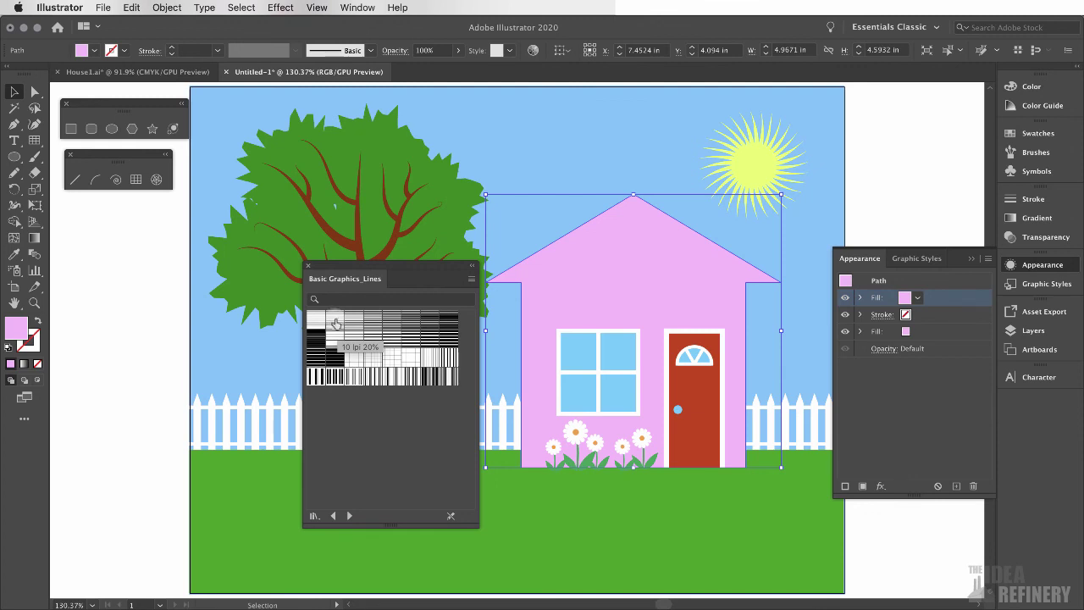
{"action": "left_click", "coordinate": [336, 323]}
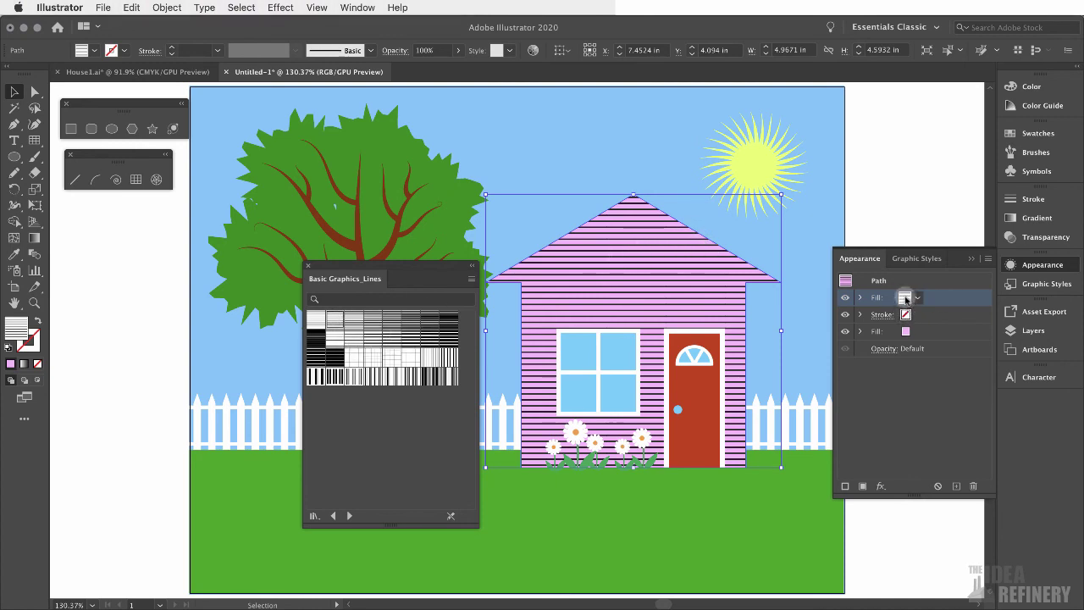
{"action": "left_click", "coordinate": [308, 267]}
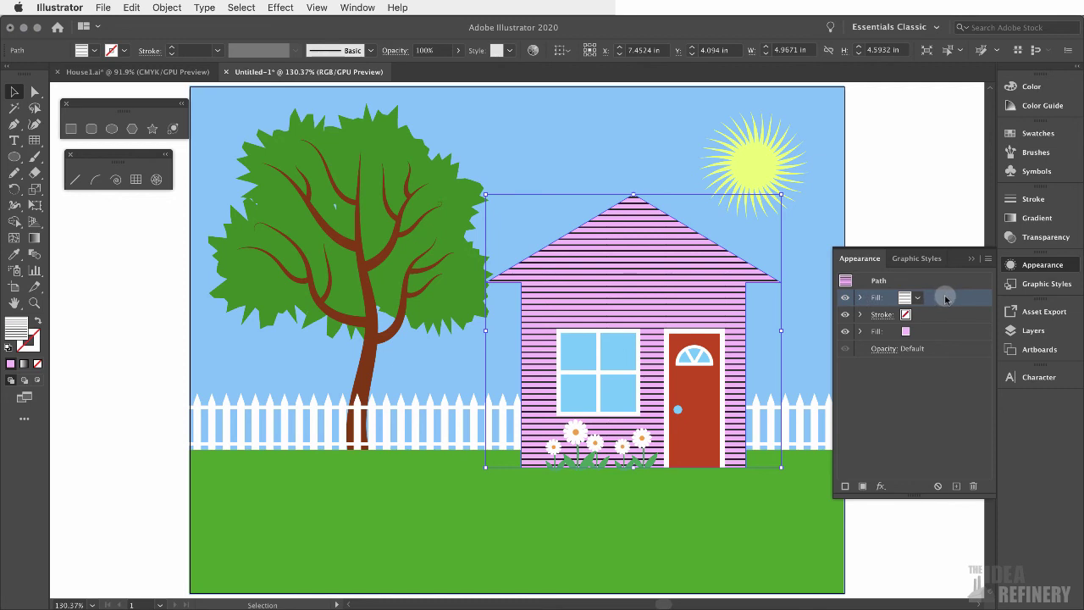
Reduce the opacity of the house's line pattern fill to 21% and deselect the house
{"action": "left_click", "coordinate": [858, 298]}
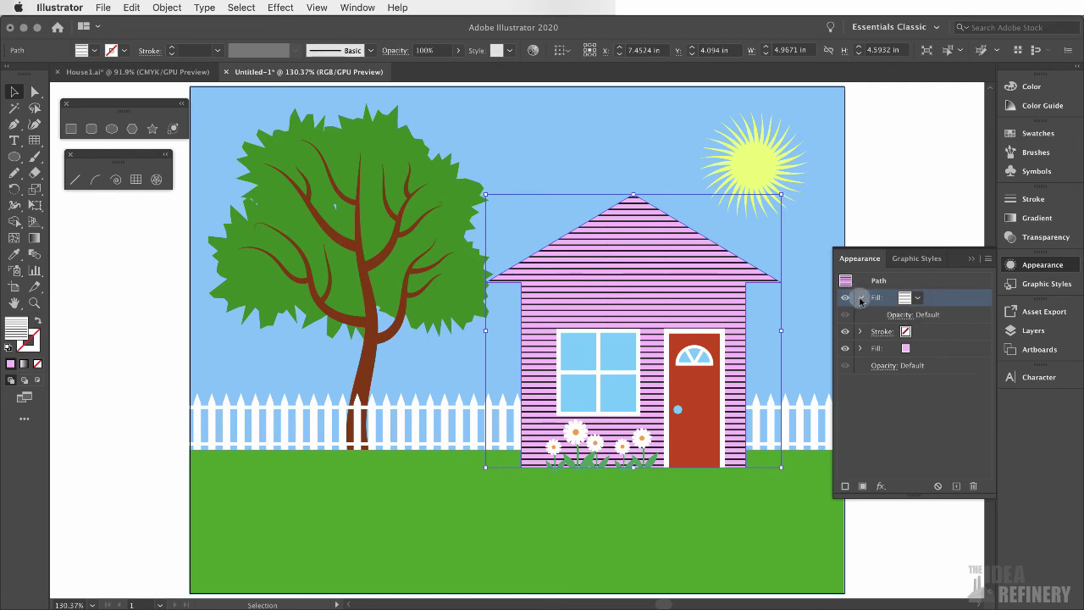
{"action": "left_click", "coordinate": [902, 319]}
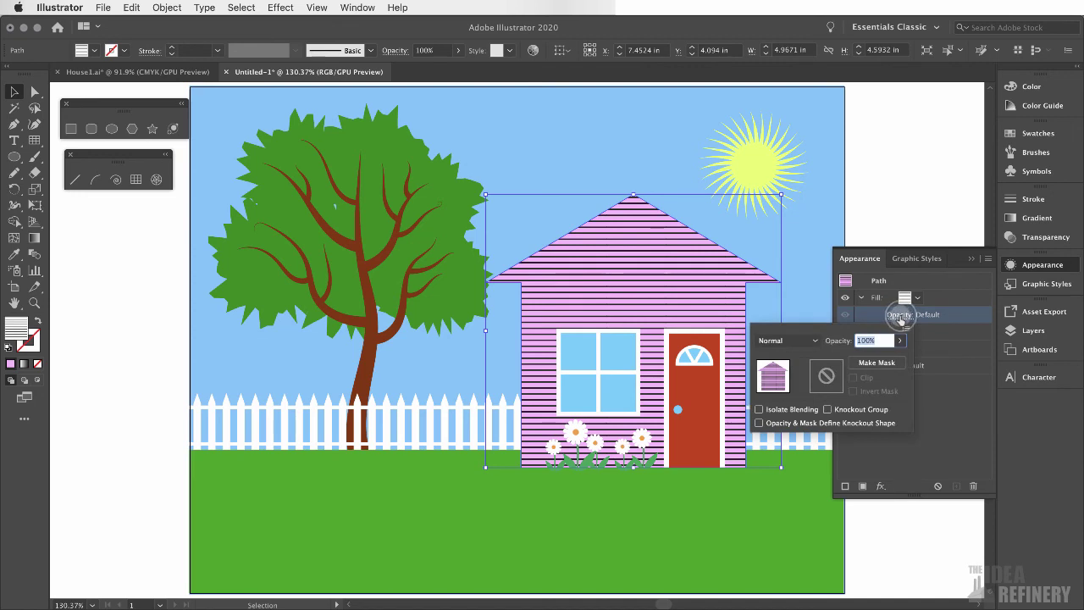
{"action": "left_click", "coordinate": [900, 339]}
{"action": "left_click_drag", "start_coordinate": [899, 362], "coordinate": [868, 367]}
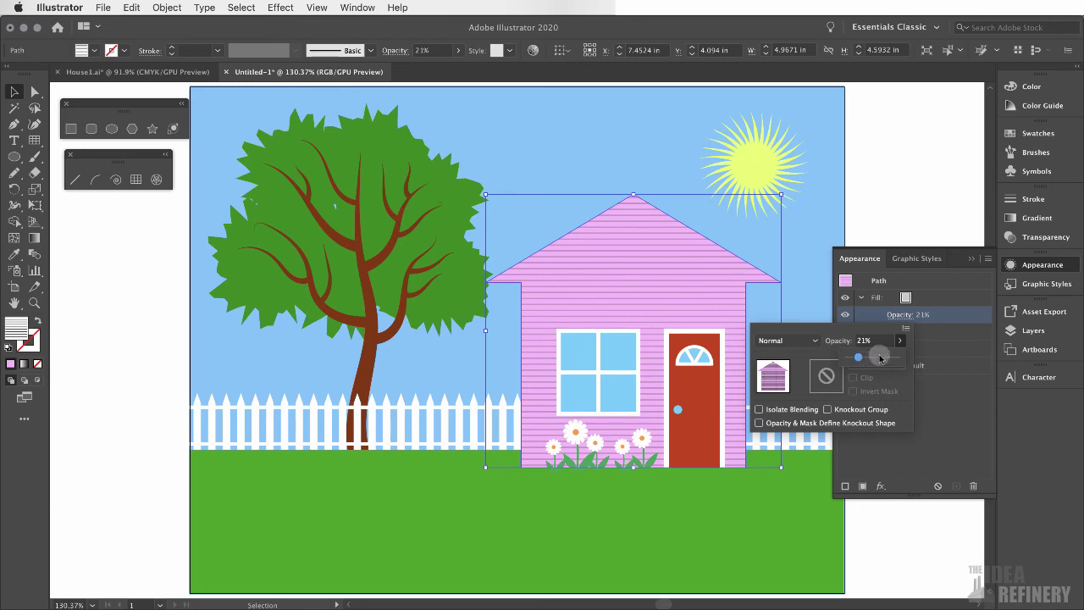
{"action": "left_click", "coordinate": [922, 219]}
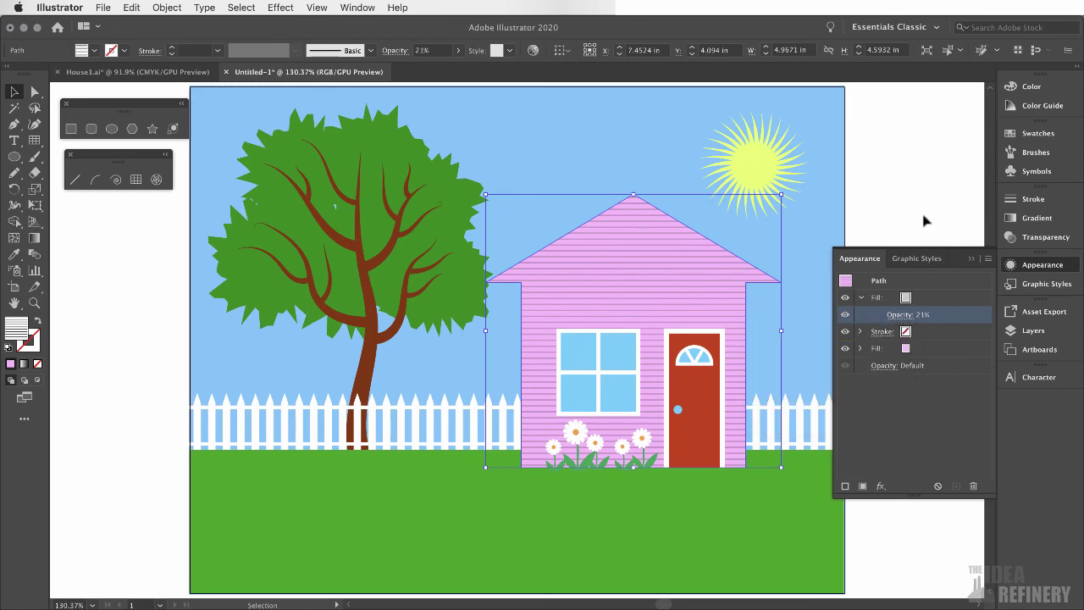
{"action": "left_click", "coordinate": [936, 259]}
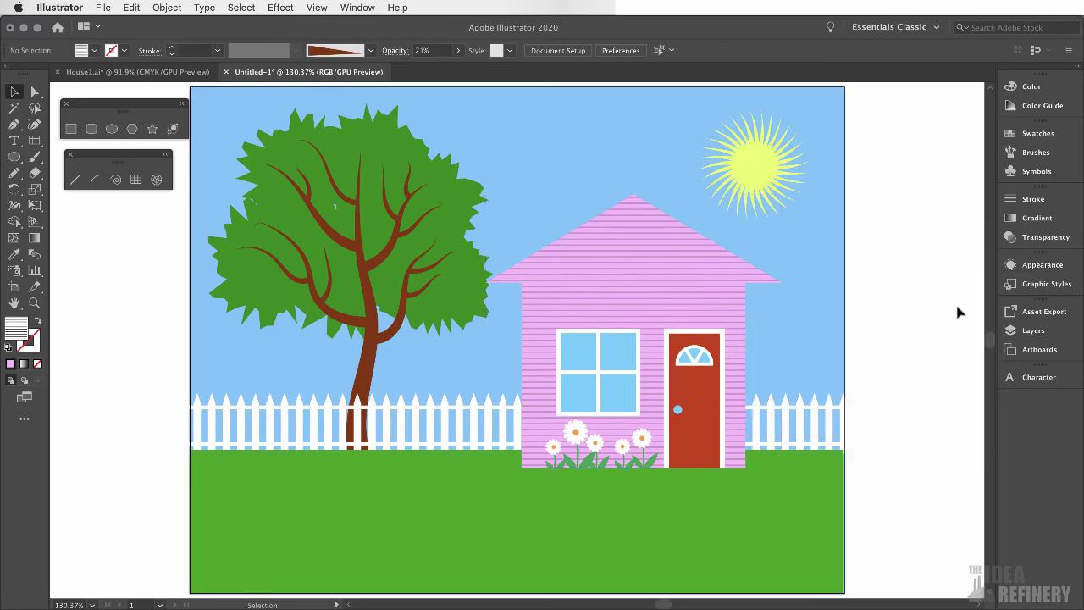